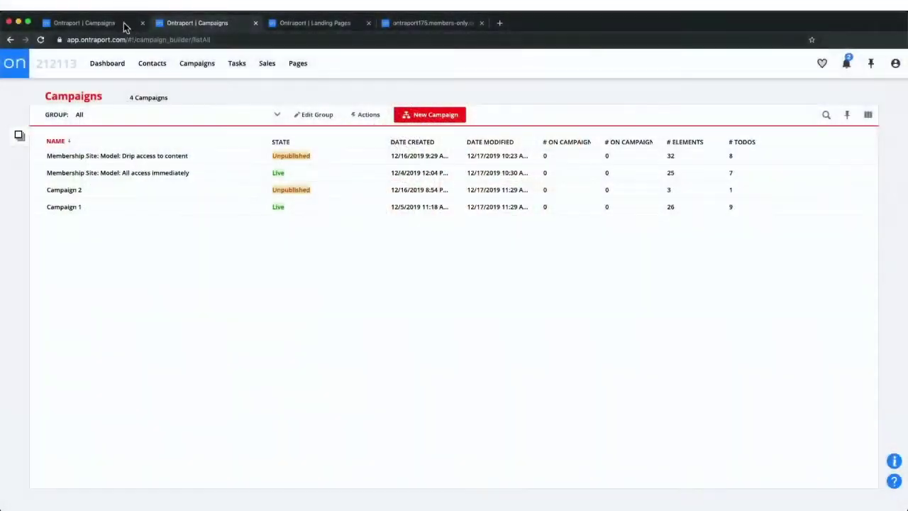
# Step: Open the Membership section of the account administration and go to the Membership Sites feature
pyautogui.click(894, 65)
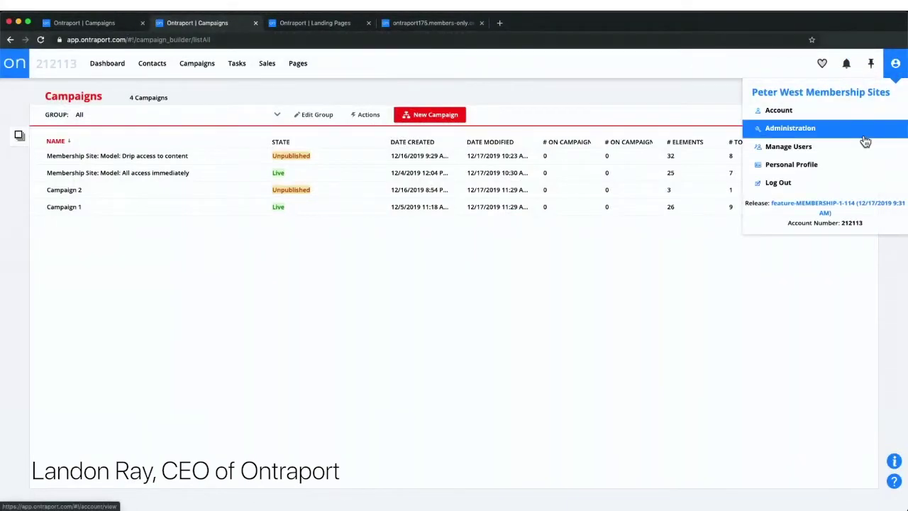
pyautogui.click(895, 66)
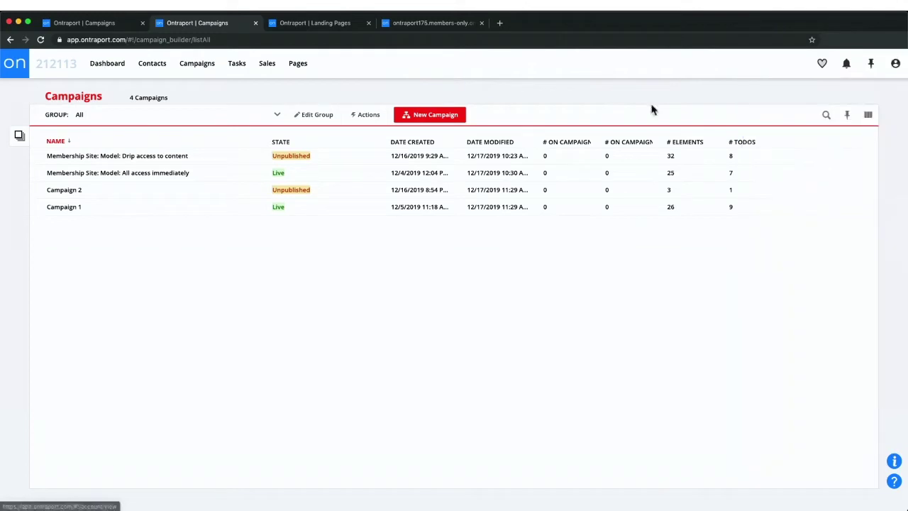
pyautogui.click(892, 64)
pyautogui.click(879, 125)
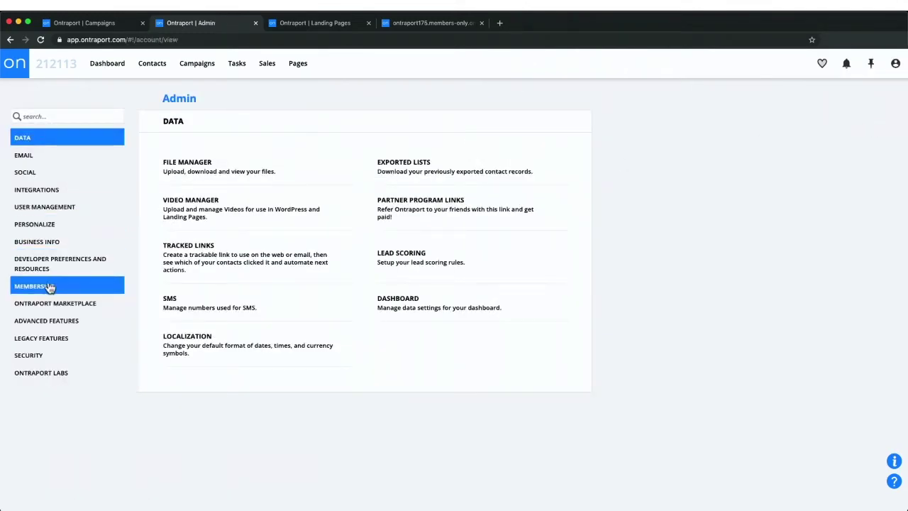
pyautogui.click(71, 291)
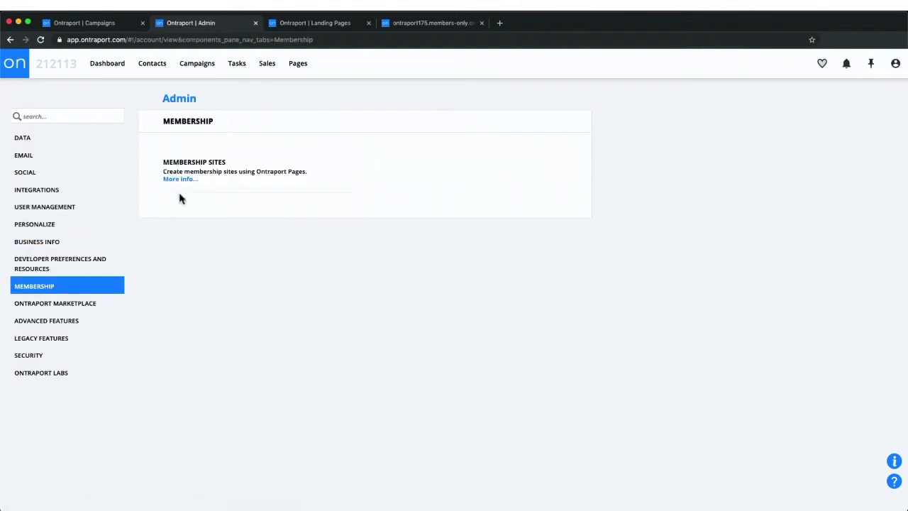
pyautogui.click(240, 181)
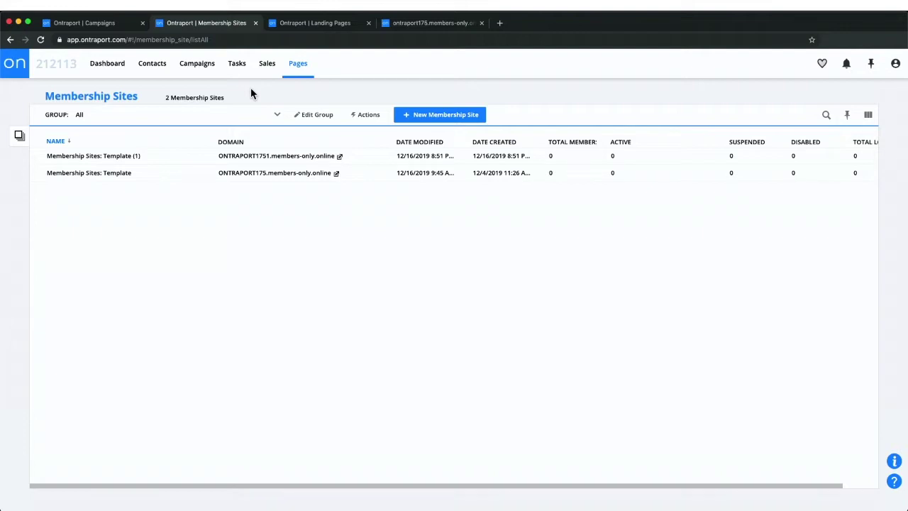
# Step: Open the "Membership Sites: Template" site and view its available domain choices
pyautogui.click(113, 178)
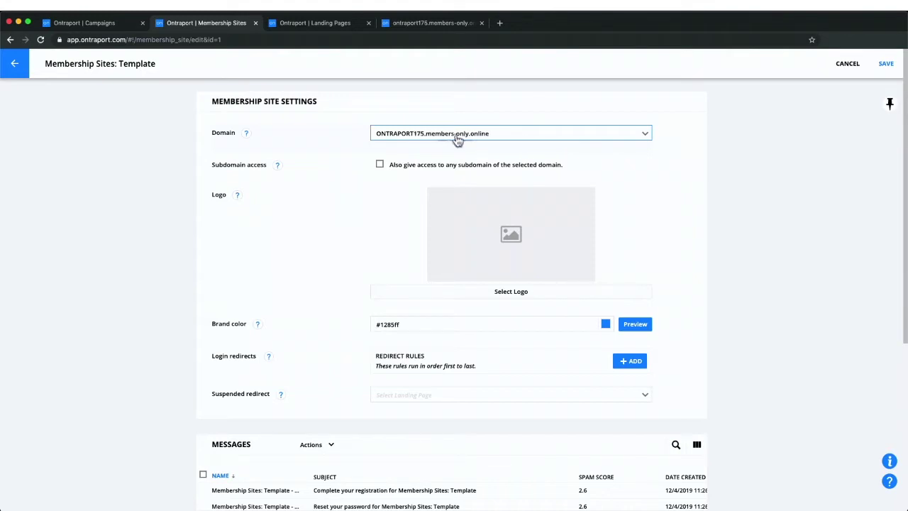
pyautogui.click(520, 141)
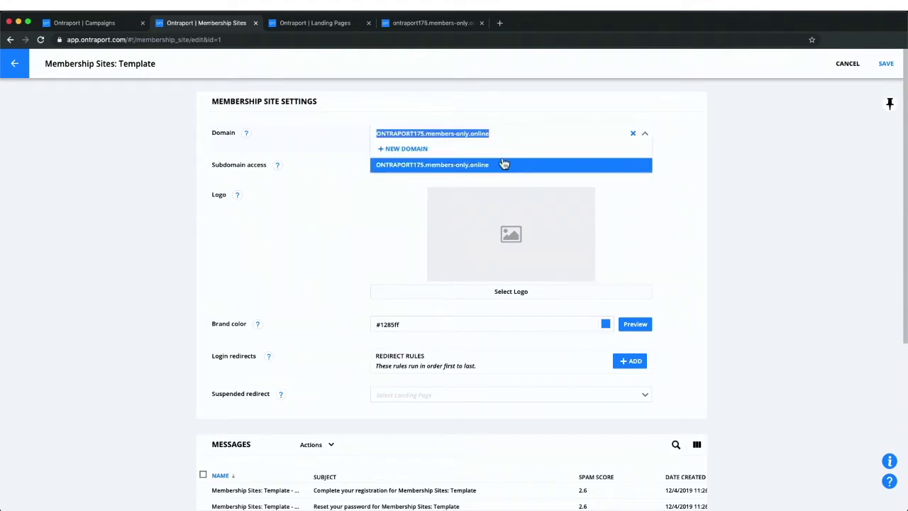
pyautogui.click(764, 164)
# Step: Review the site's settings, messages and pages, and return to the membership sites list without saving
pyautogui.scroll(-2, 414, 245)
pyautogui.scroll(2, 425, 255)
pyautogui.scroll(-6, 434, 263)
pyautogui.scroll(6, 519, 188)
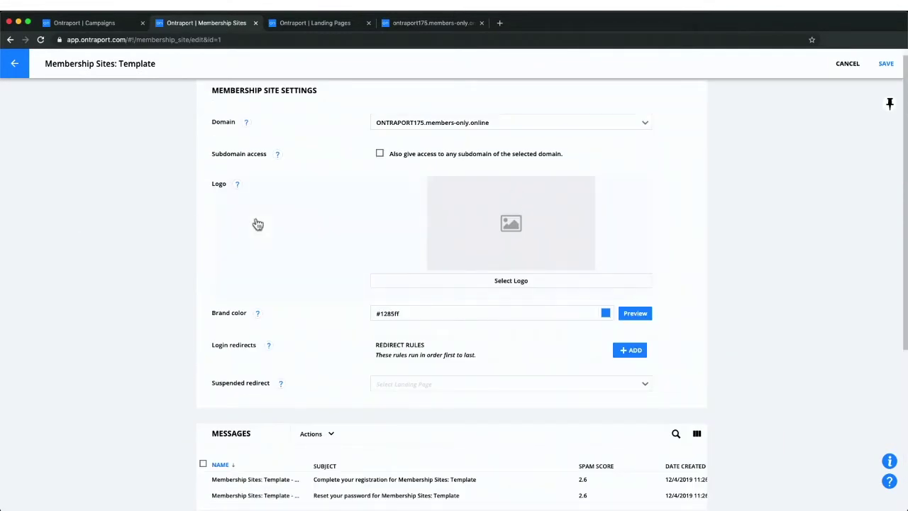
pyautogui.scroll(-5, 71, 287)
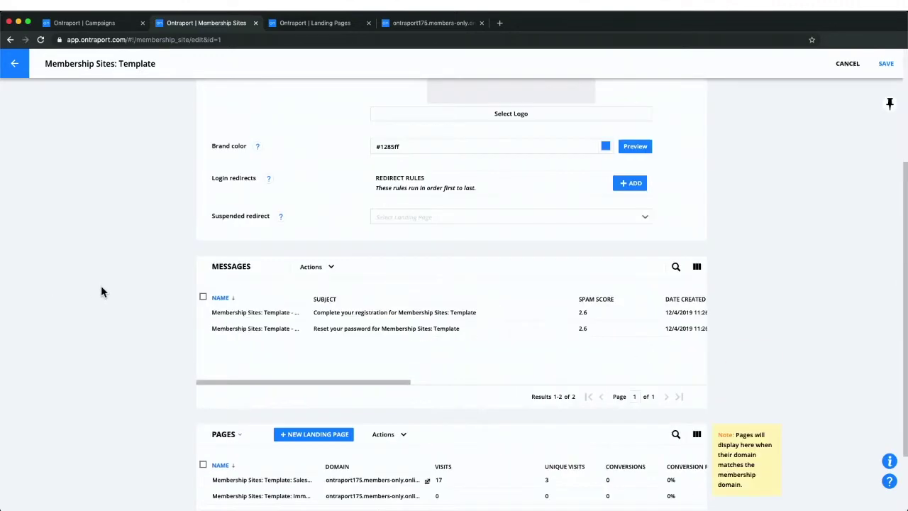
pyautogui.scroll(5, 300, 324)
pyautogui.scroll(-8, 487, 356)
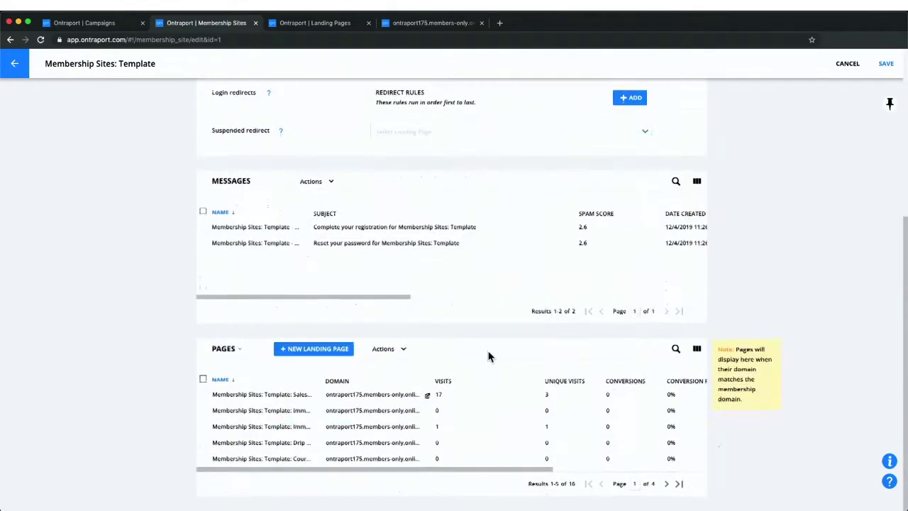
pyautogui.scroll(3, 488, 356)
pyautogui.scroll(-3, 462, 351)
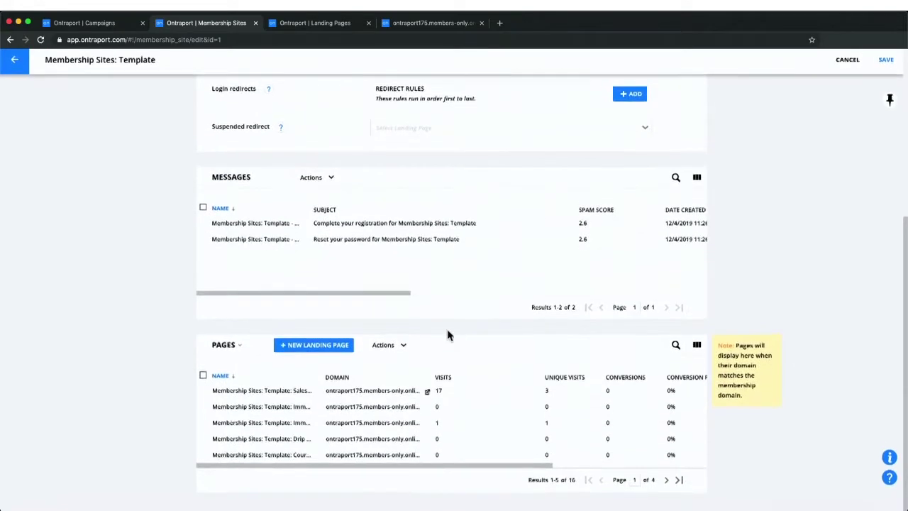
pyautogui.scroll(5, 229, 215)
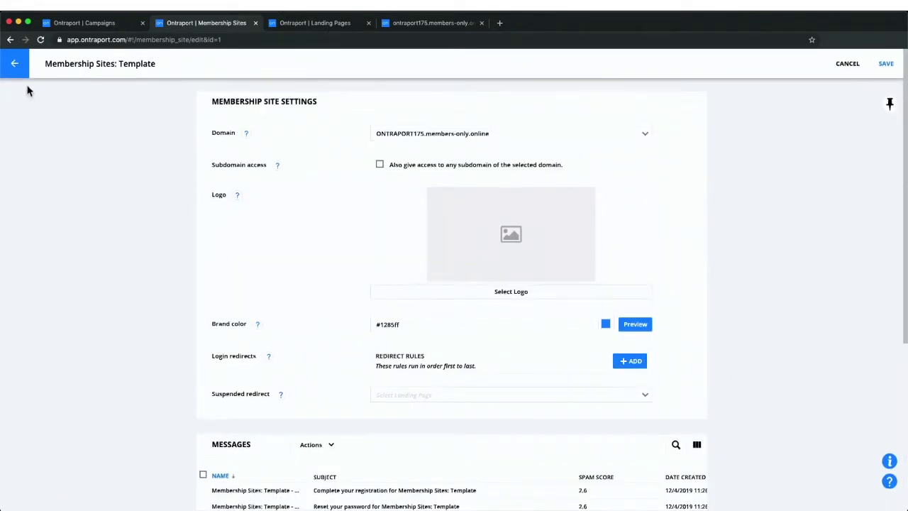
pyautogui.click(7, 70)
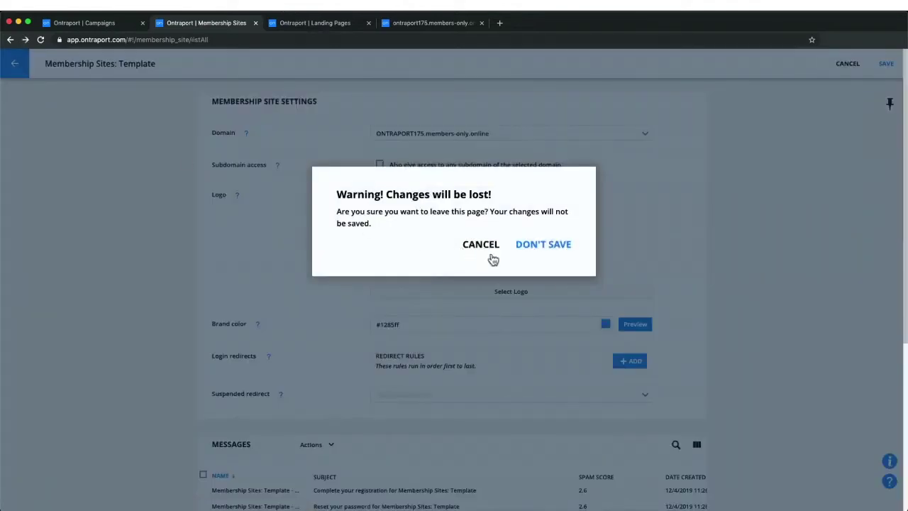
pyautogui.click(548, 250)
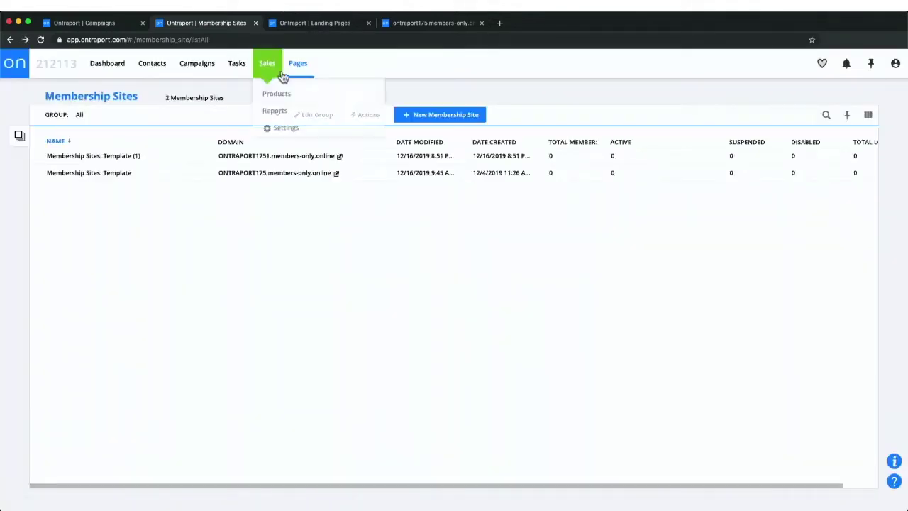
# Step: Go from the membership sites to the landing pages list and widen its Name column to show full page names
pyautogui.moveTo(300, 74)
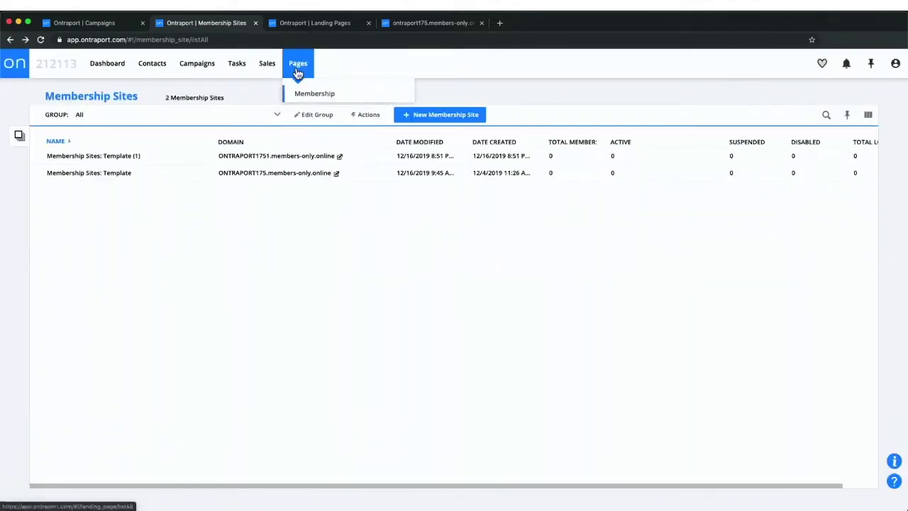
pyautogui.click(324, 96)
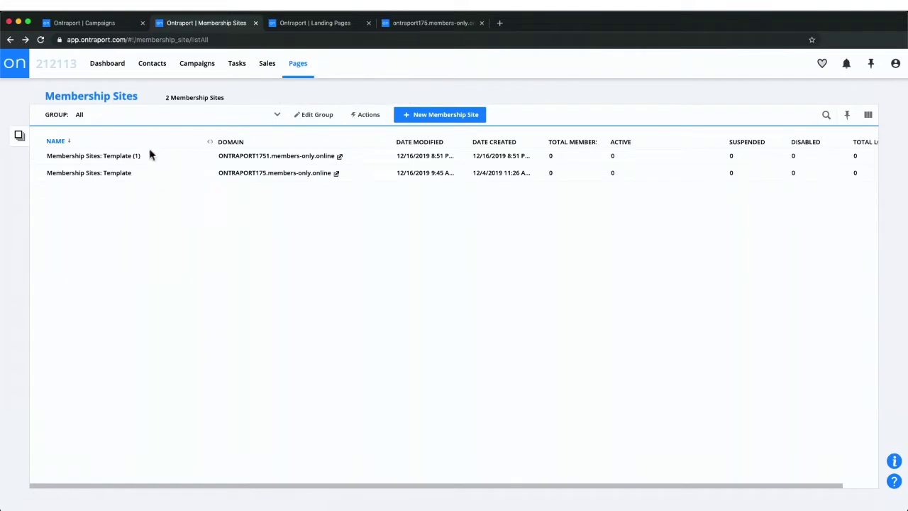
pyautogui.click(302, 70)
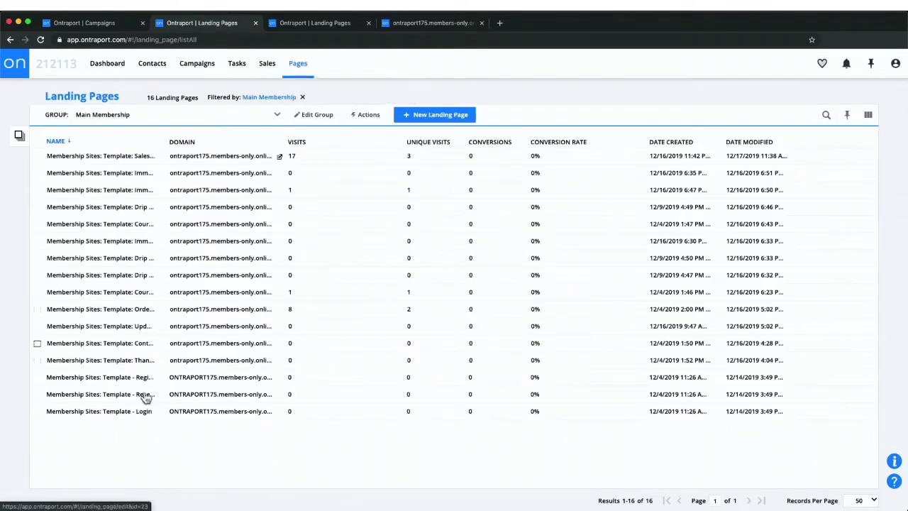
pyautogui.moveTo(166, 146); pyautogui.dragTo(246, 147)
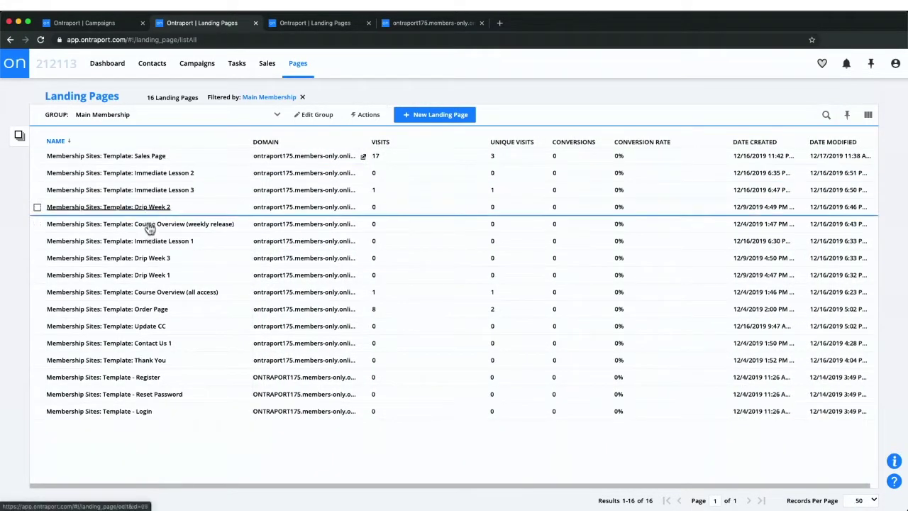
# Step: Open the "Course Overview (all access)" template page and set its "Product releases 101" video block to display to "Some logged in members"
pyautogui.click(156, 292)
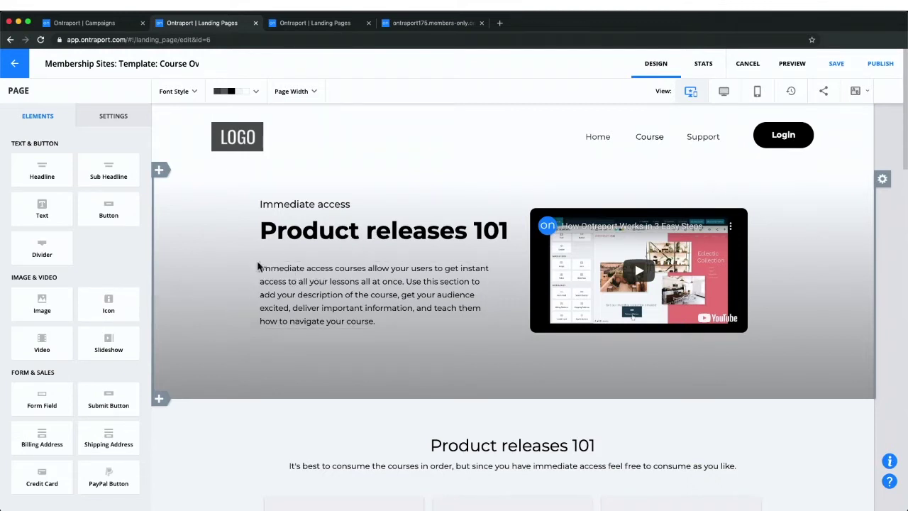
pyautogui.click(880, 180)
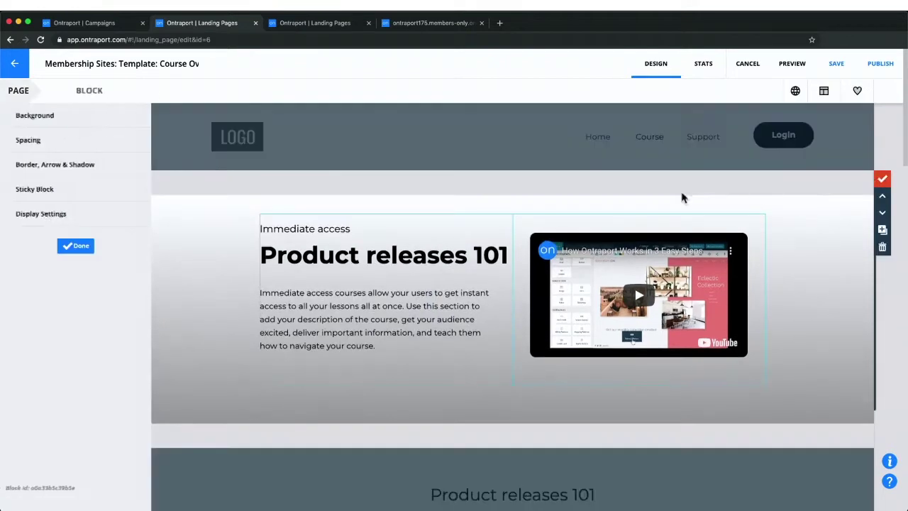
pyautogui.click(42, 214)
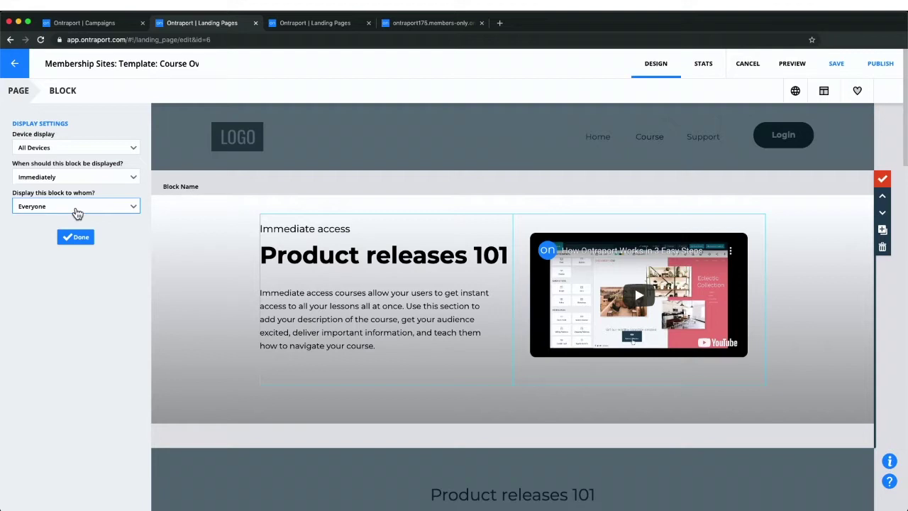
pyautogui.click(78, 214)
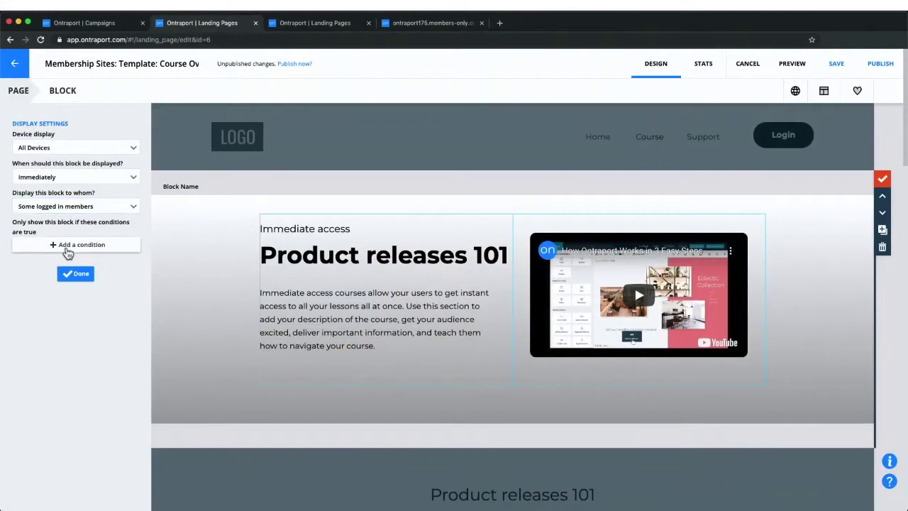
# Step: View the condition options for the block's display and close the block settings without adding a condition
pyautogui.click(63, 245)
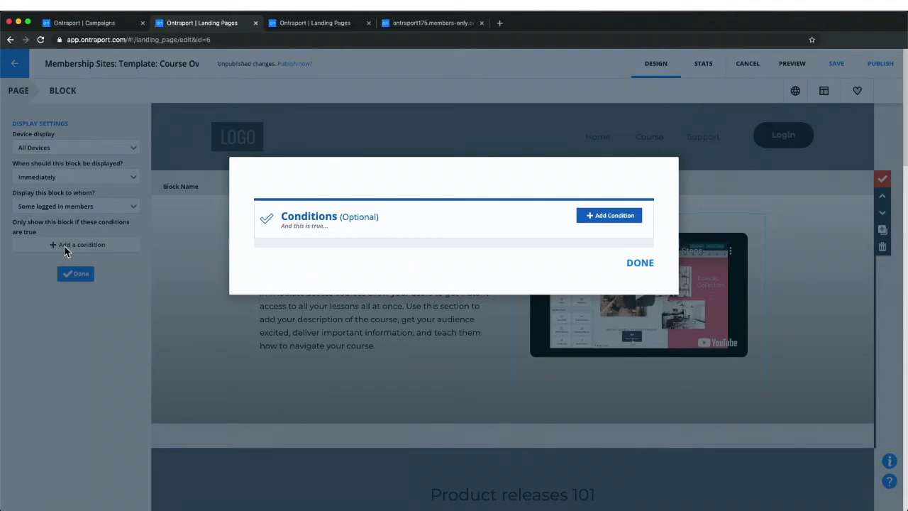
pyautogui.click(64, 247)
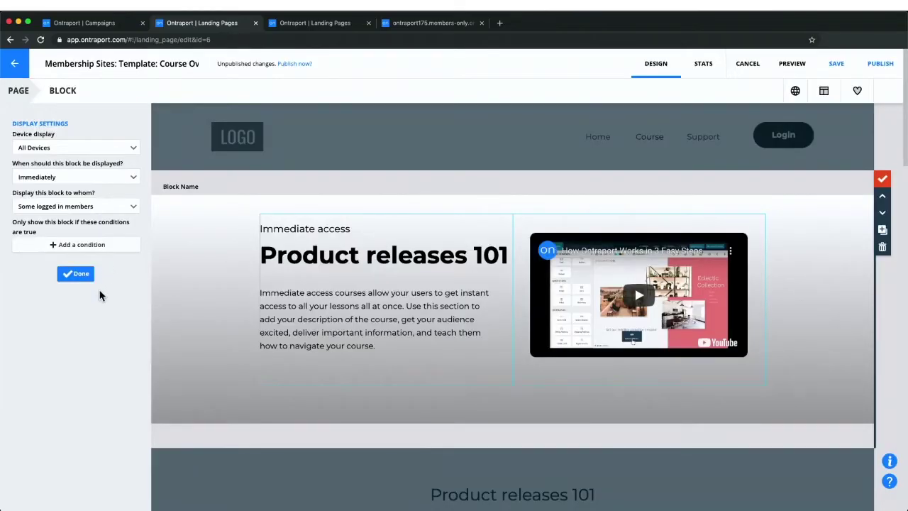
pyautogui.click(82, 275)
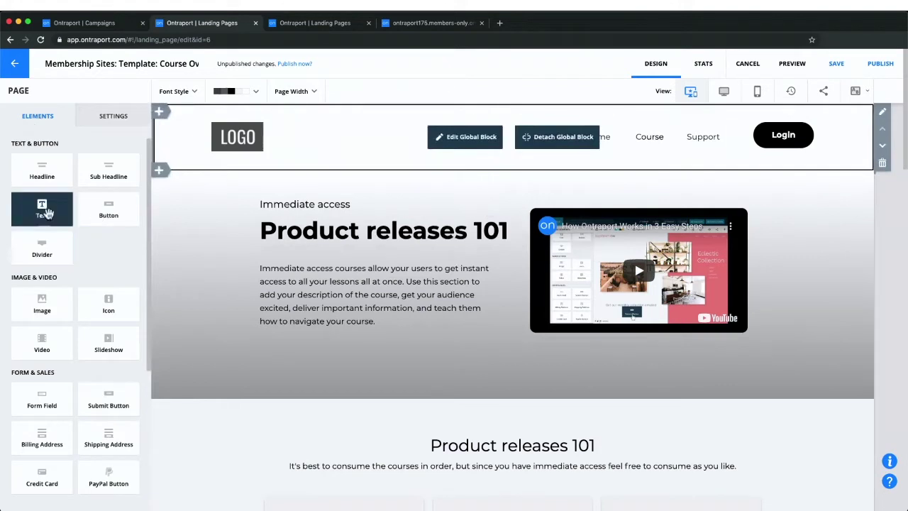
# Step: Open the display settings for the whole page and view the audience choices, keeping "All logged in members"
pyautogui.click(108, 122)
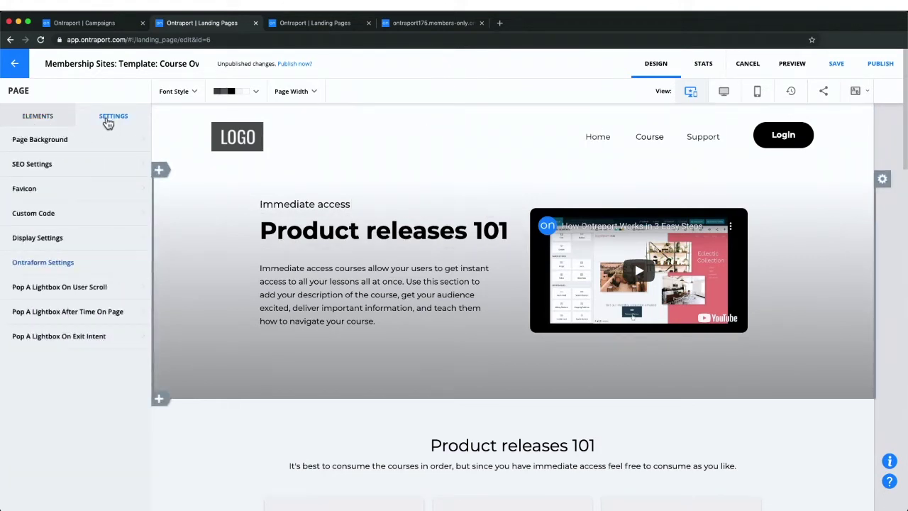
pyautogui.click(57, 241)
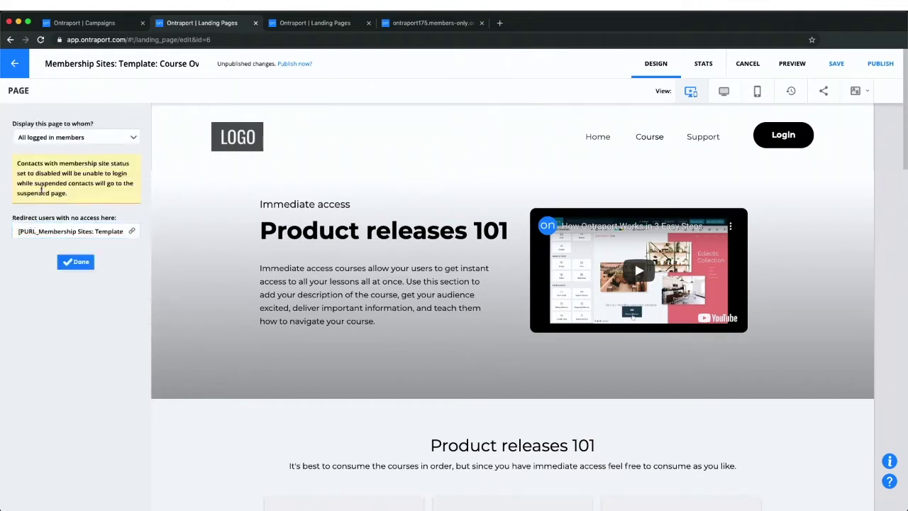
pyautogui.click(85, 141)
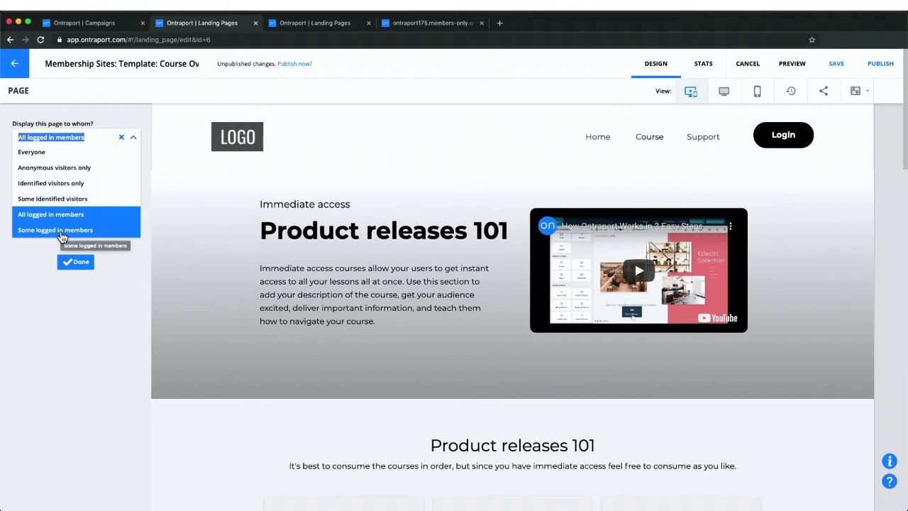
pyautogui.click(34, 267)
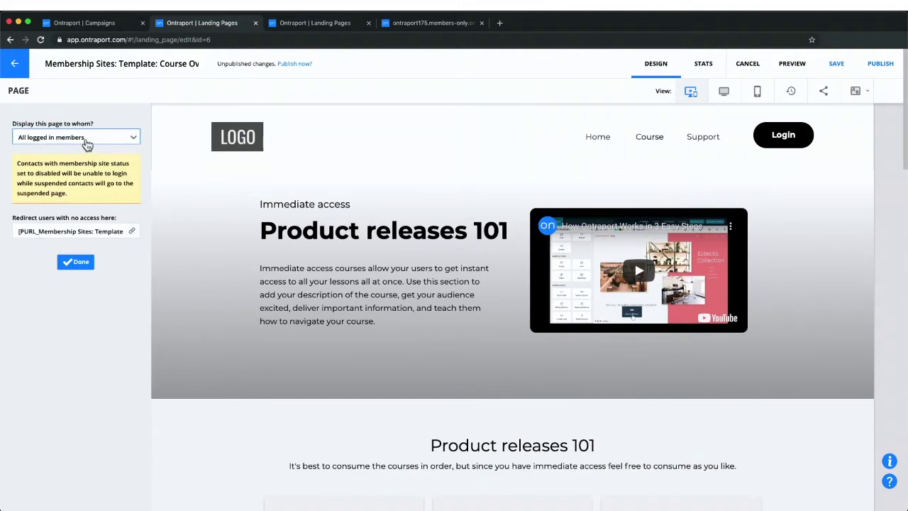
# Step: Examine the course page's lesson sections and its redirect for users without access, and return to the landing pages list
pyautogui.scroll(-5, 405, 260)
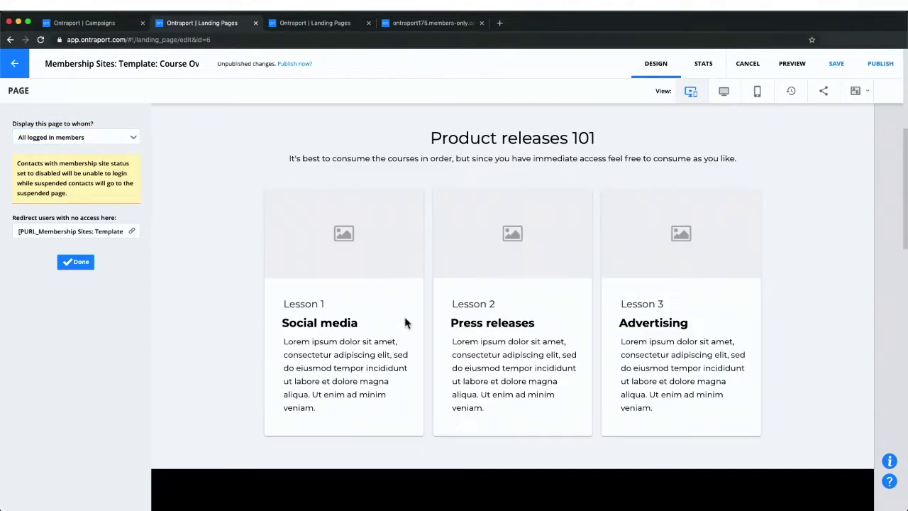
pyautogui.scroll(-10, 408, 319)
pyautogui.scroll(-4, 408, 312)
pyautogui.scroll(15, 407, 310)
pyautogui.scroll(-2, 411, 298)
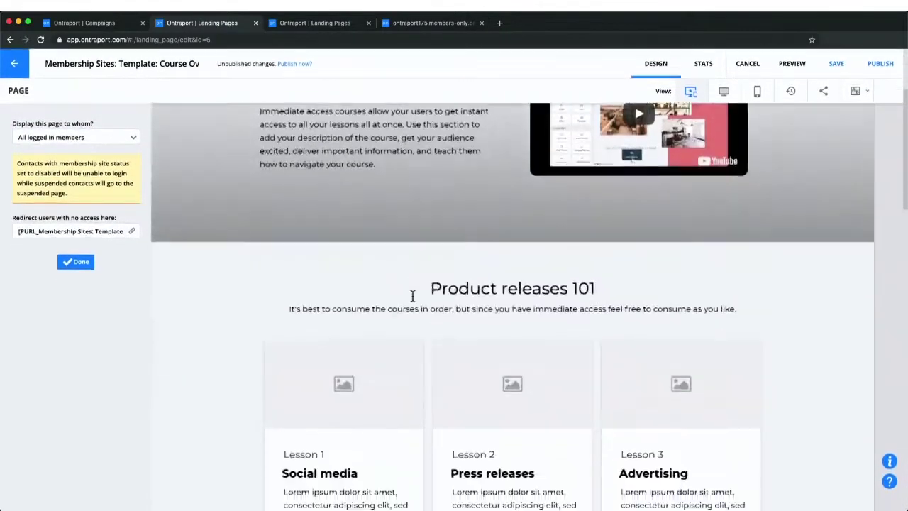
pyautogui.scroll(-2, 412, 295)
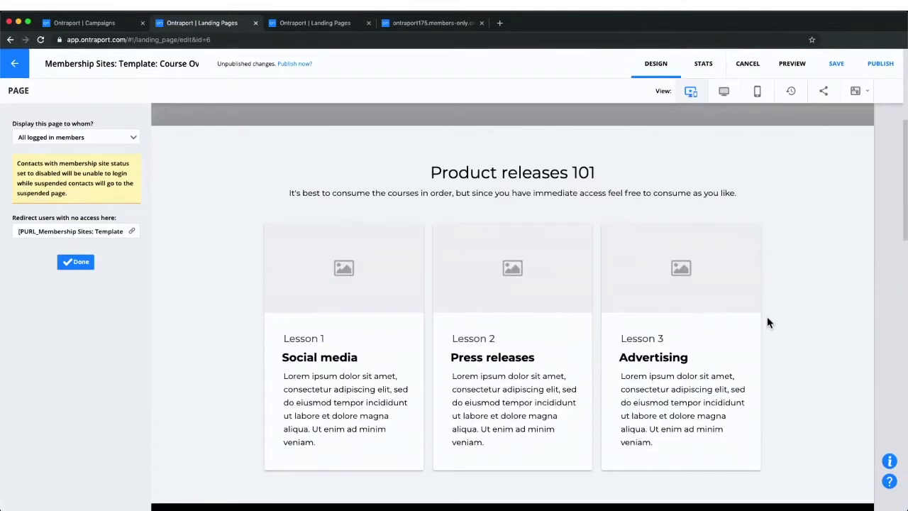
pyautogui.scroll(1, 290, 245)
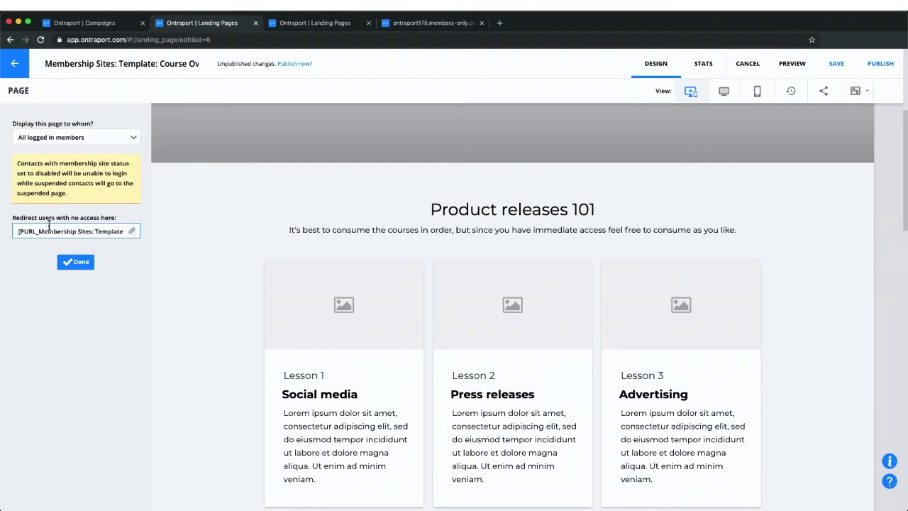
pyautogui.click(41, 232)
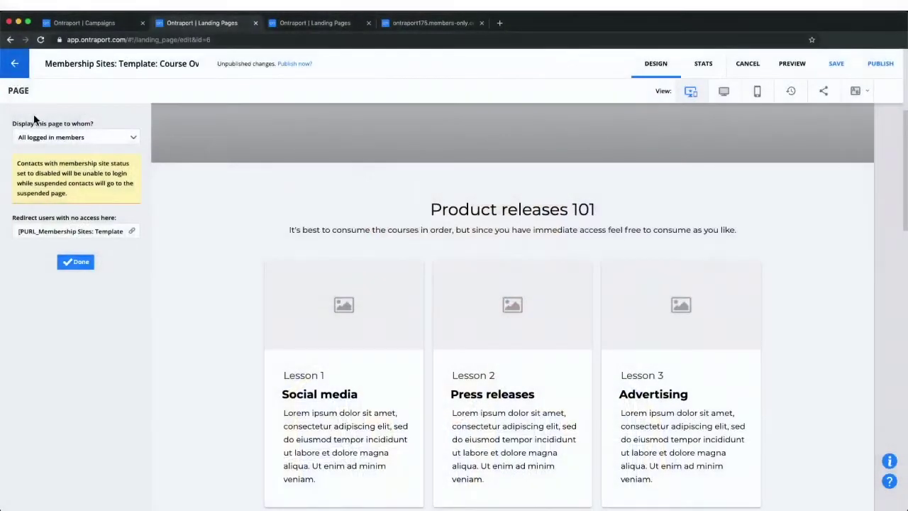
pyautogui.click(14, 64)
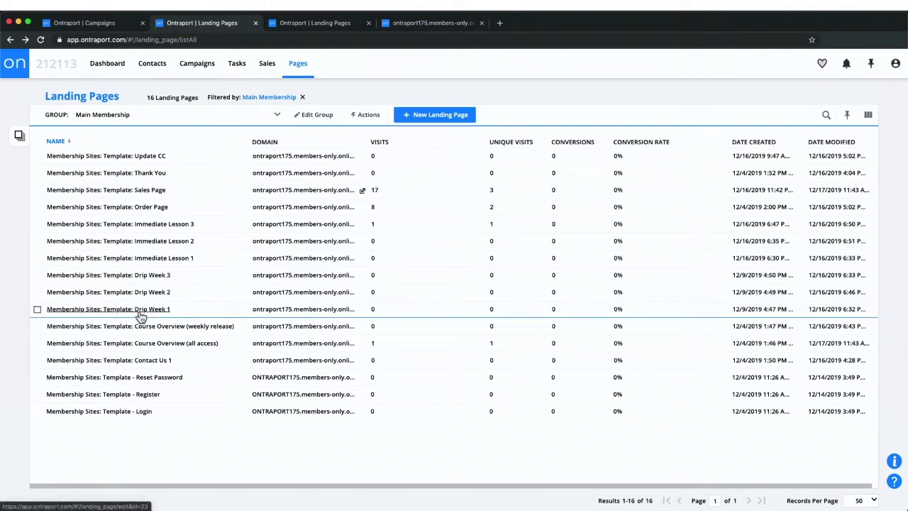
# Step: Open the "Membership Sites: Template: Drip Week 1" page and bring up the display settings for the whole page
pyautogui.click(139, 312)
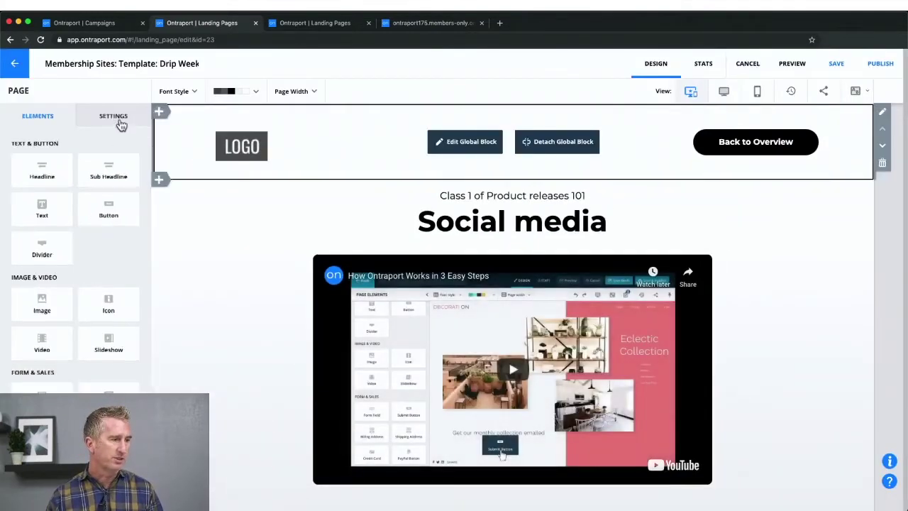
pyautogui.click(118, 118)
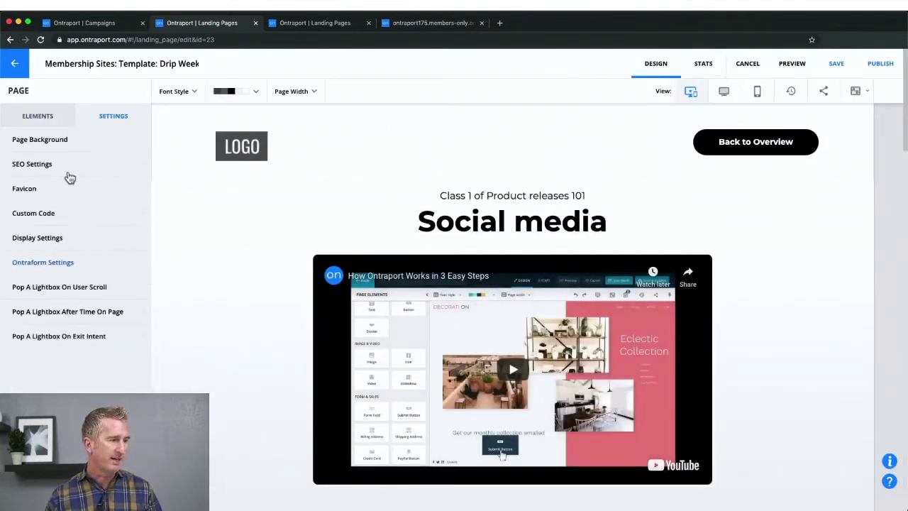
pyautogui.click(60, 239)
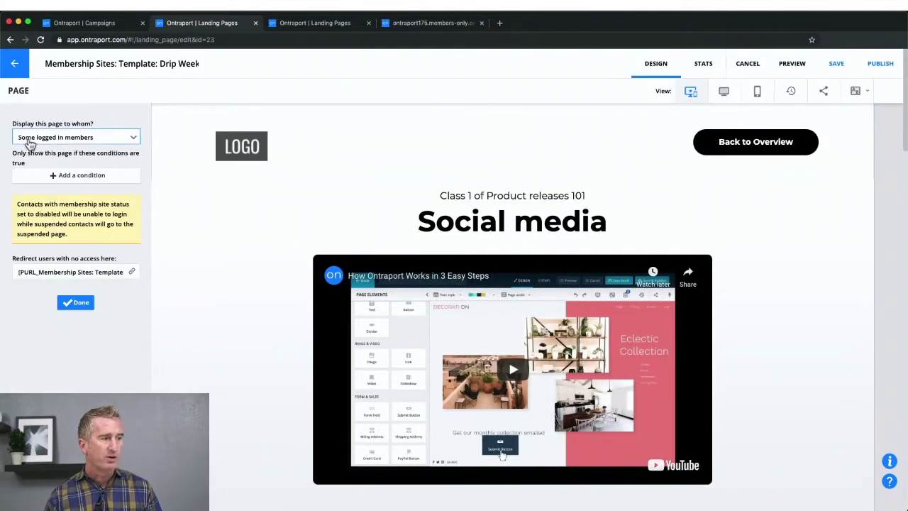
# Step: Add a "Field is this value" display condition requiring that Membership Levels contains "Week 1"
pyautogui.click(74, 176)
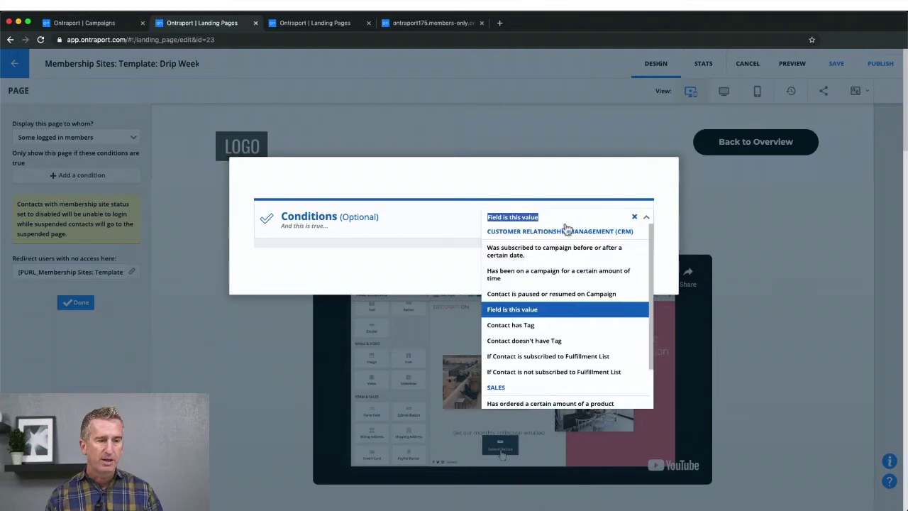
pyautogui.click(527, 313)
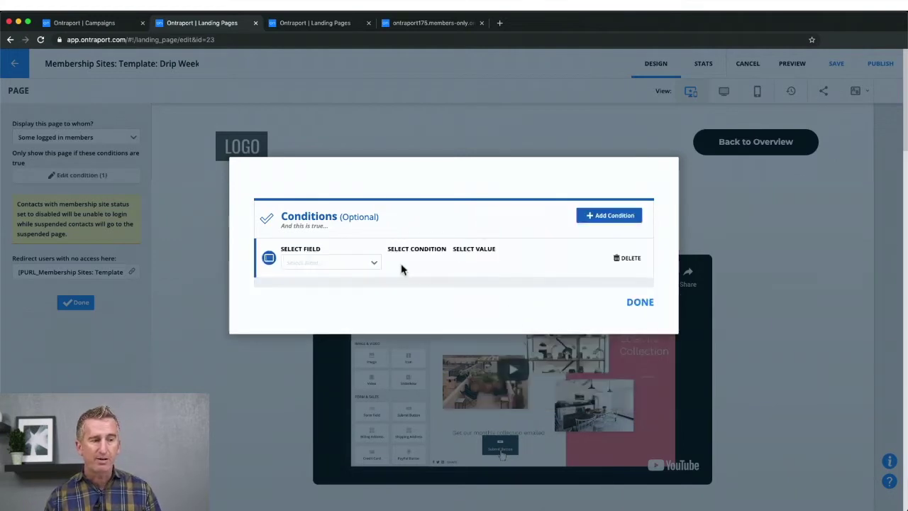
pyautogui.click(335, 264)
pyautogui.write('meme')
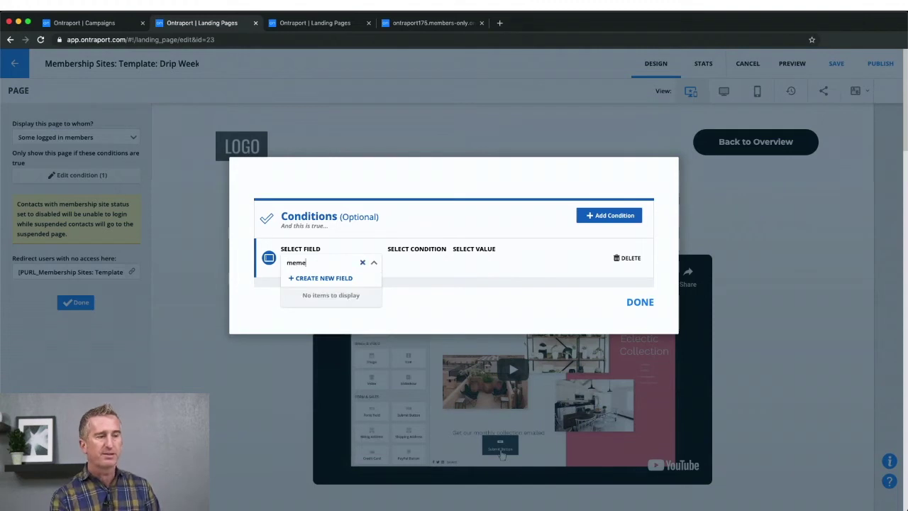
pyautogui.press('BackSpace')
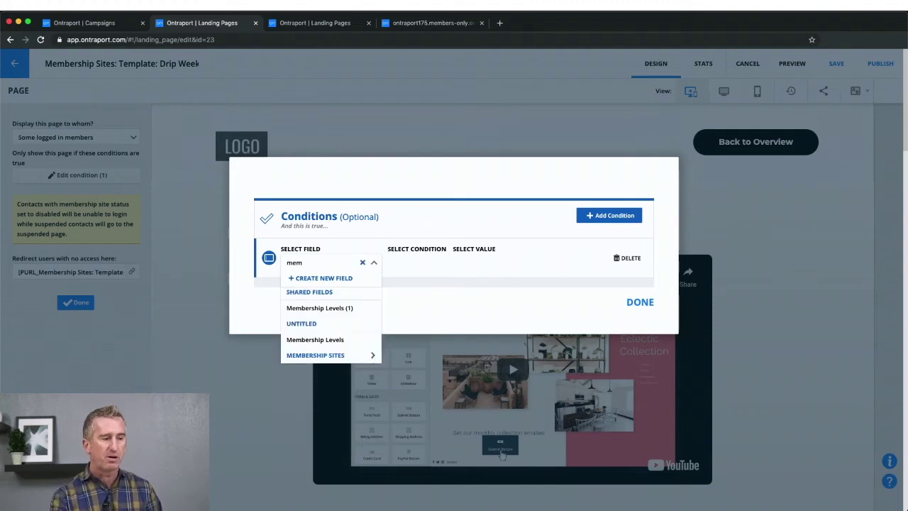
pyautogui.click(313, 342)
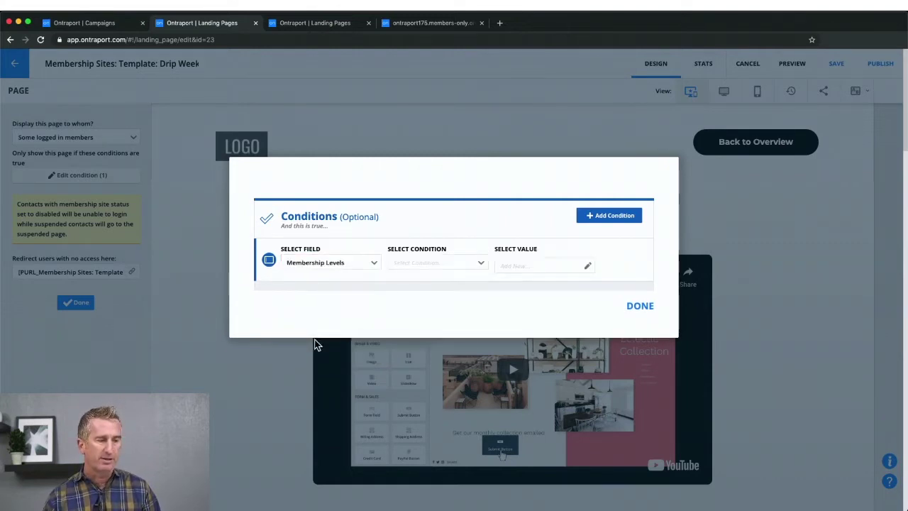
pyautogui.click(399, 266)
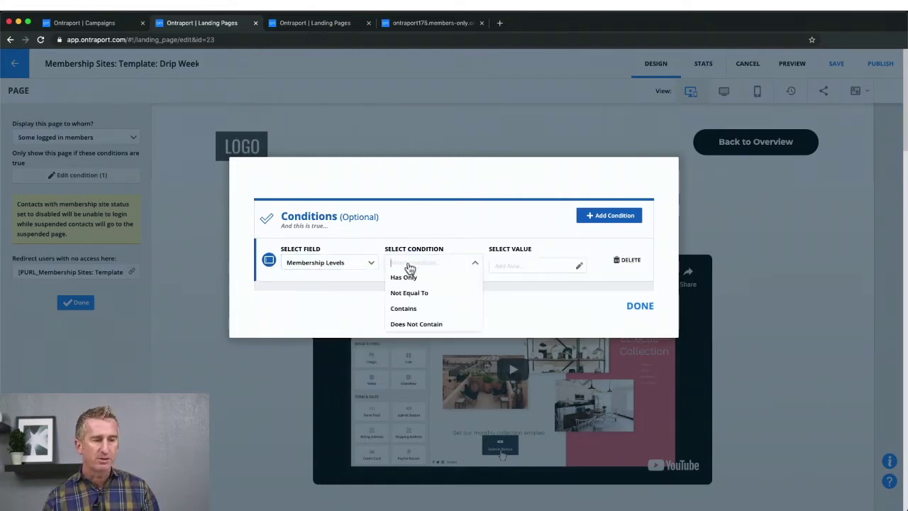
pyautogui.click(430, 307)
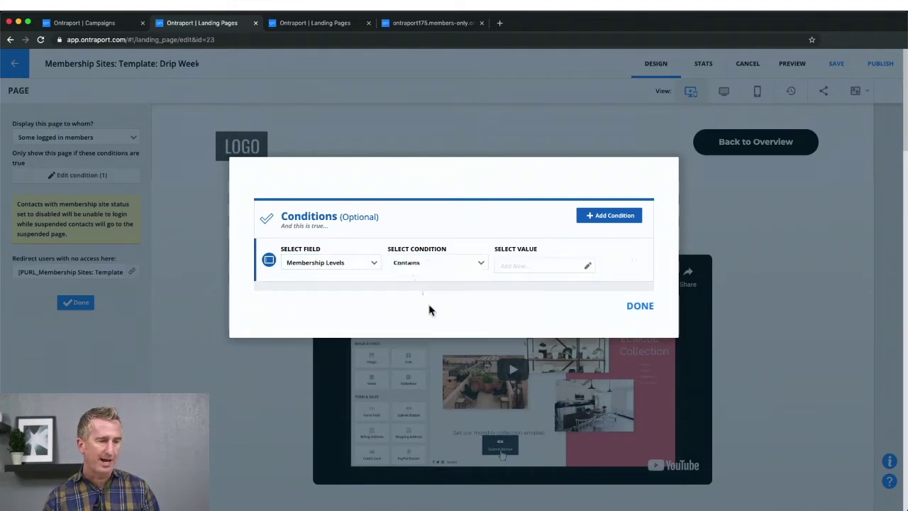
pyautogui.click(504, 273)
pyautogui.click(530, 282)
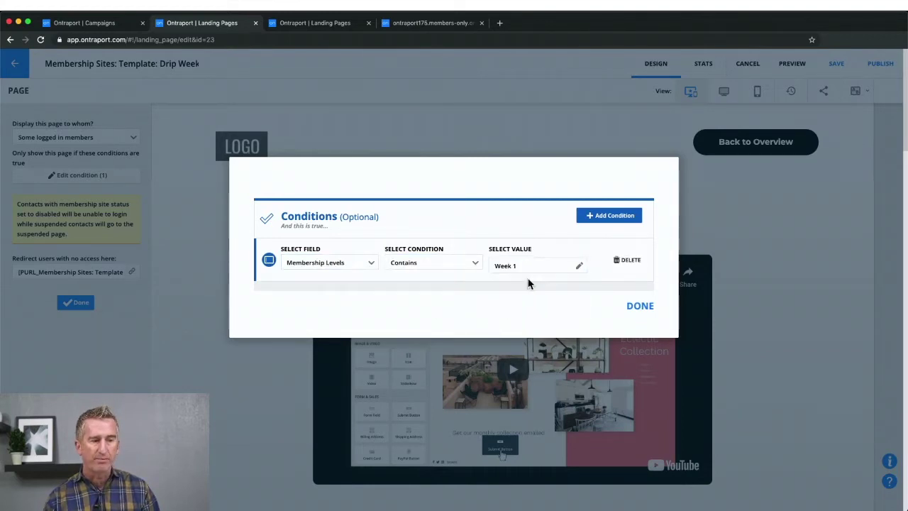
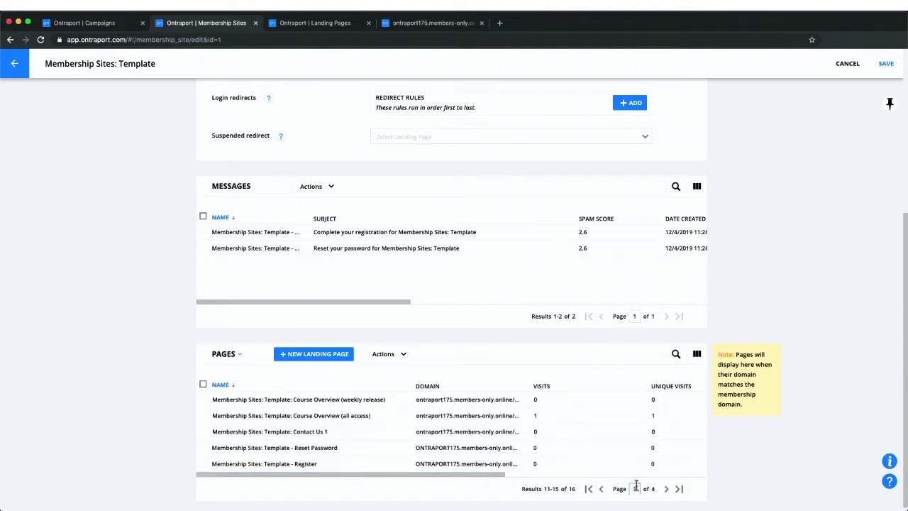
# Step: Find the Login template in the membership site's page list, open its live page and view the forgotten password form
pyautogui.click(664, 489)
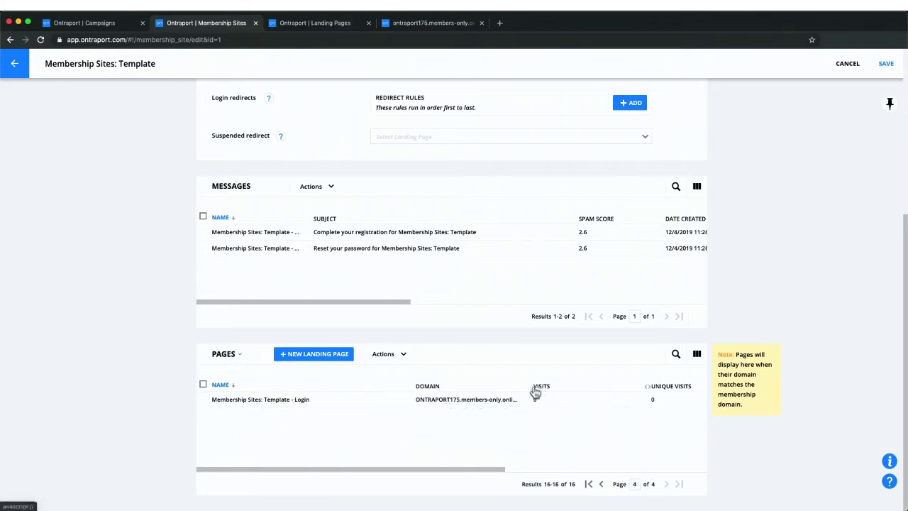
pyautogui.moveTo(413, 388); pyautogui.dragTo(346, 391)
pyautogui.doubleClick(473, 390)
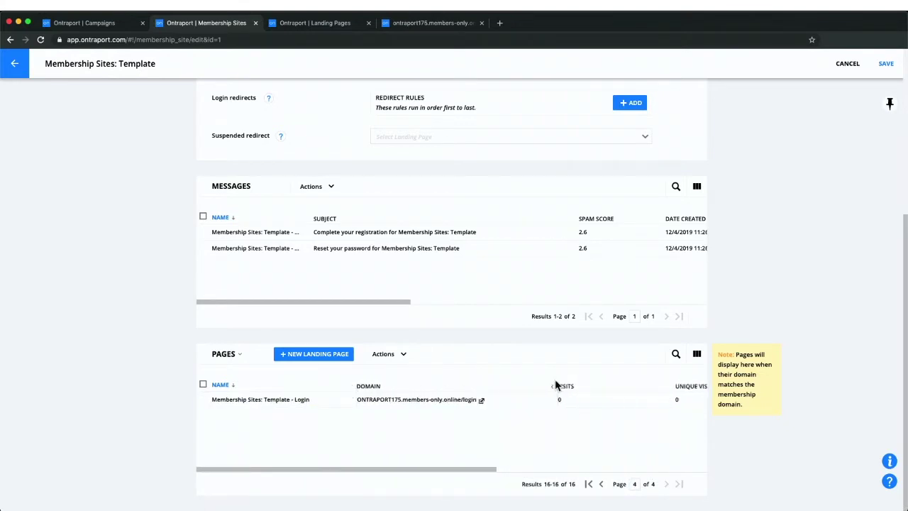
pyautogui.click(481, 401)
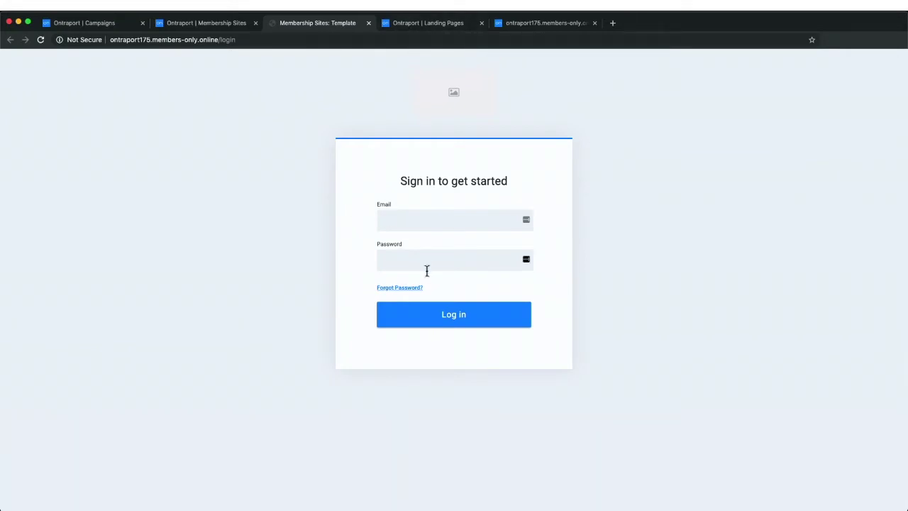
pyautogui.click(408, 288)
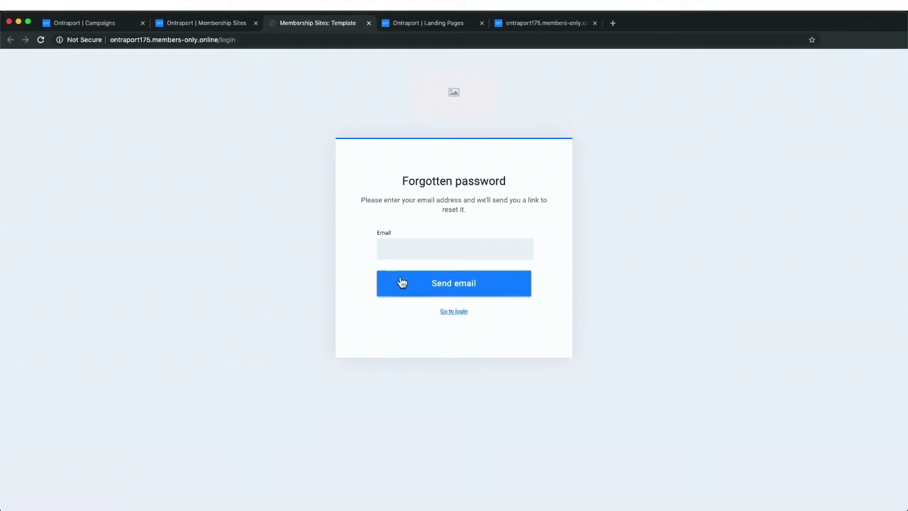
# Step: Open the live Register page from the membership site's page list to view its password creation form, and return to the site settings
pyautogui.click(420, 25)
pyautogui.click(521, 20)
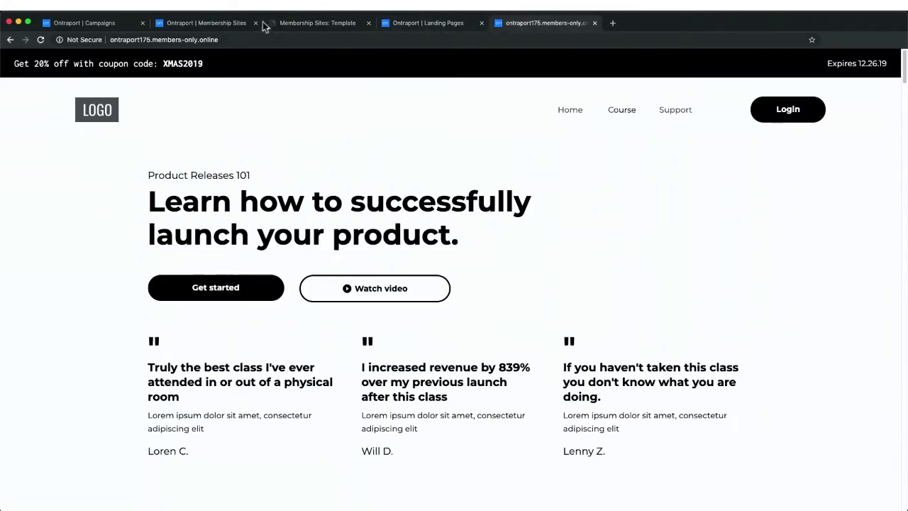
pyautogui.click(221, 24)
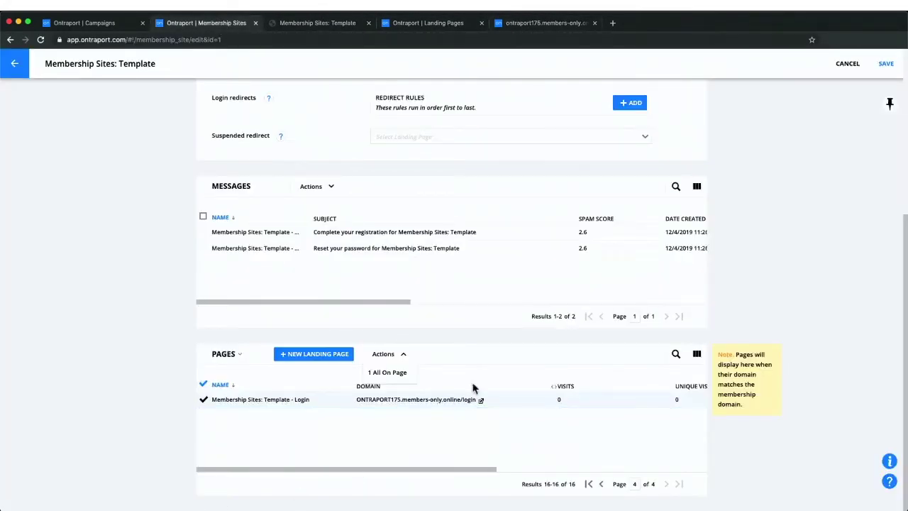
pyautogui.click(600, 484)
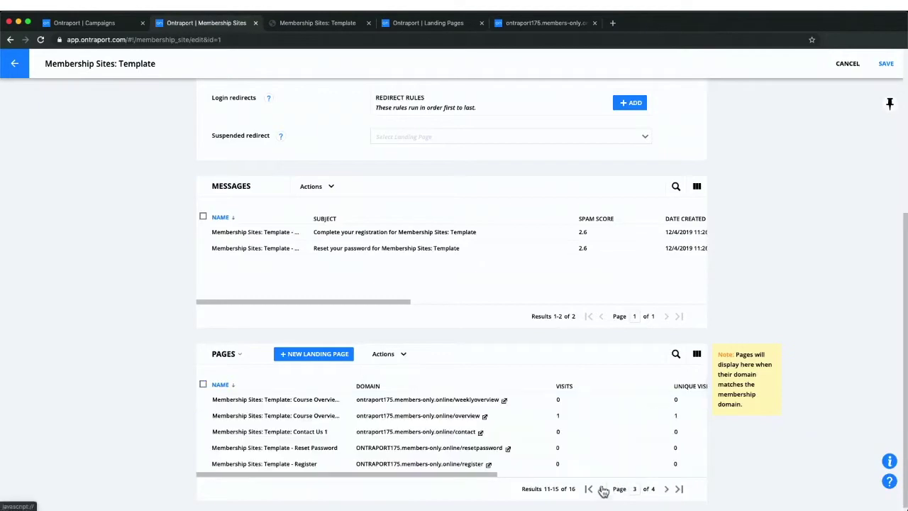
pyautogui.click(489, 467)
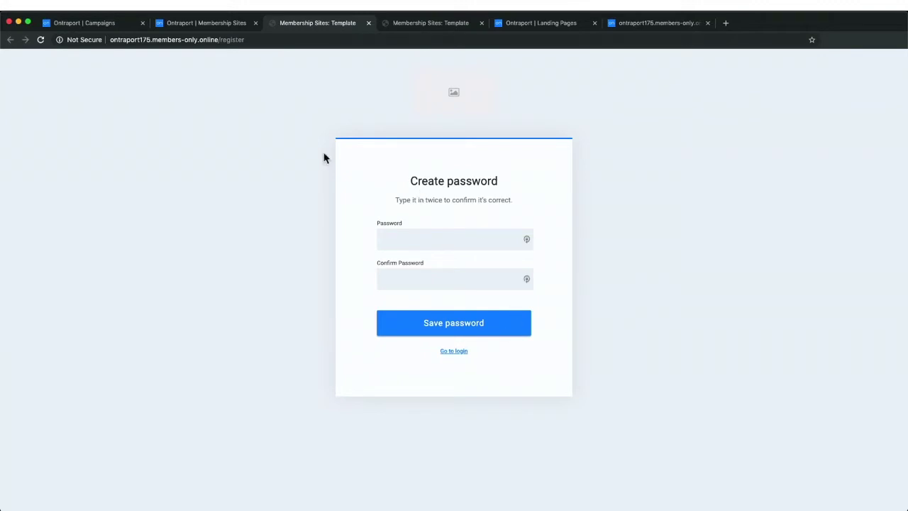
pyautogui.click(197, 17)
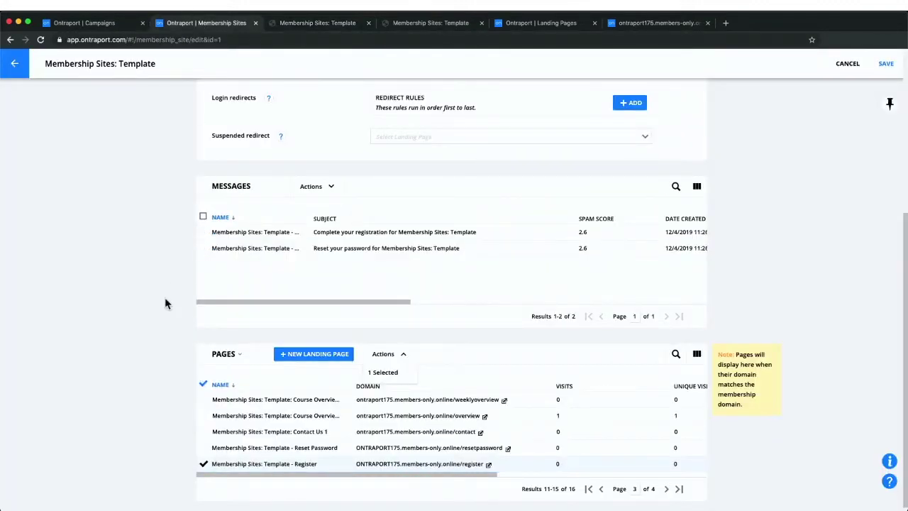
# Step: Leave the "Membership Sites: Template" settings without saving and return to the membership sites list
pyautogui.scroll(5, 320, 308)
pyautogui.scroll(-2, 242, 155)
pyautogui.scroll(2, 241, 155)
pyautogui.click(13, 62)
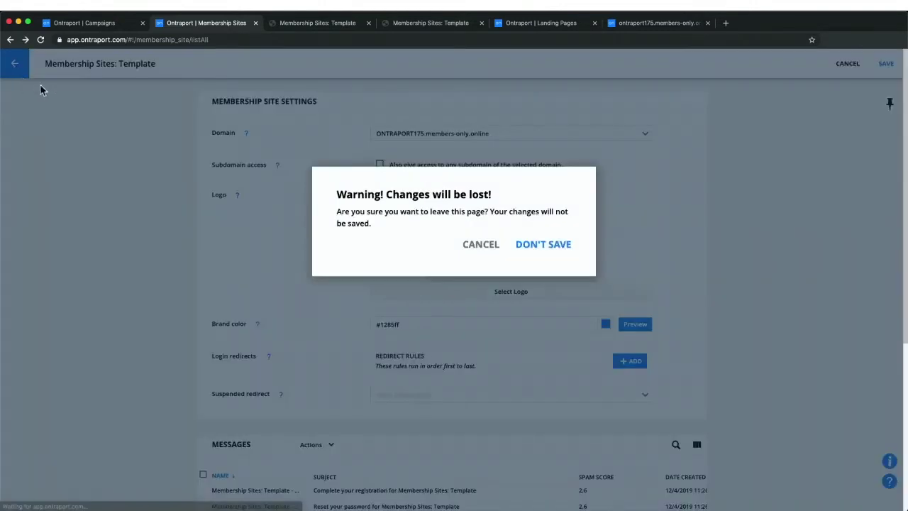
pyautogui.click(546, 249)
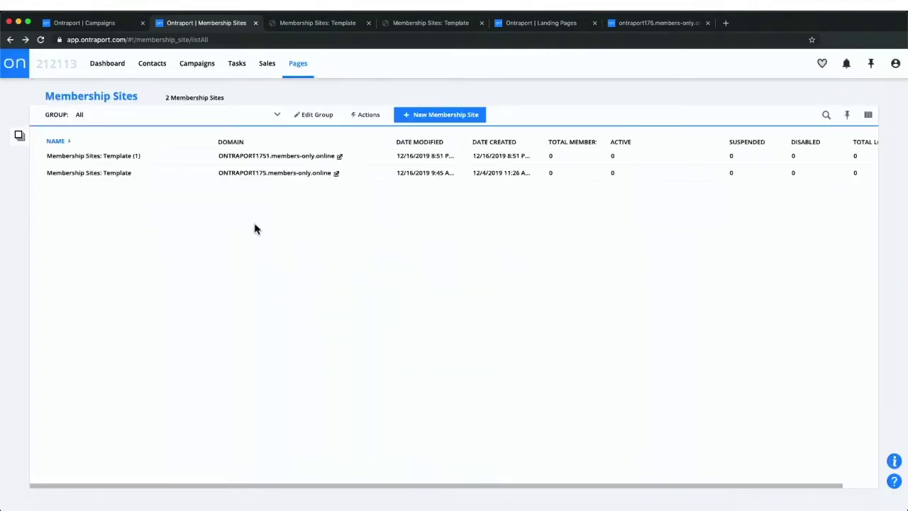
# Step: Open the unnamed contact's record in Contacts and enter the contact's first and last name
pyautogui.click(152, 64)
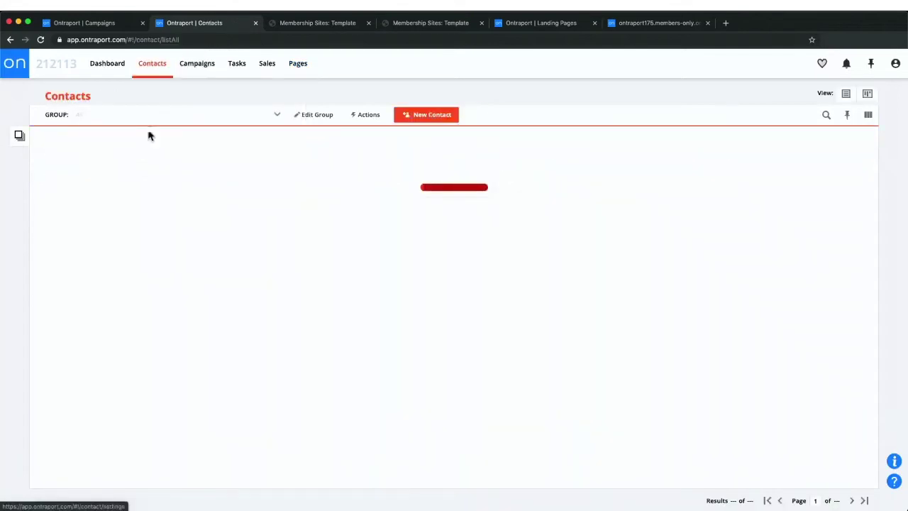
pyautogui.click(77, 159)
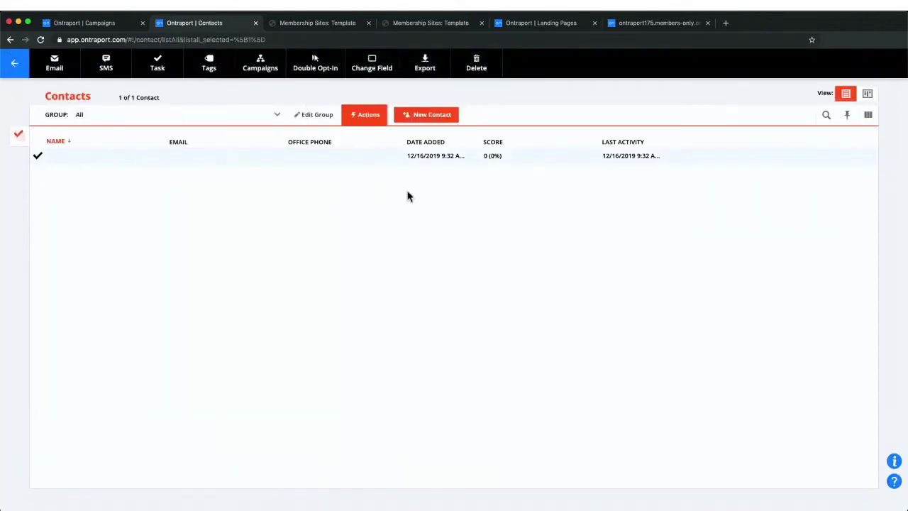
pyautogui.click(434, 160)
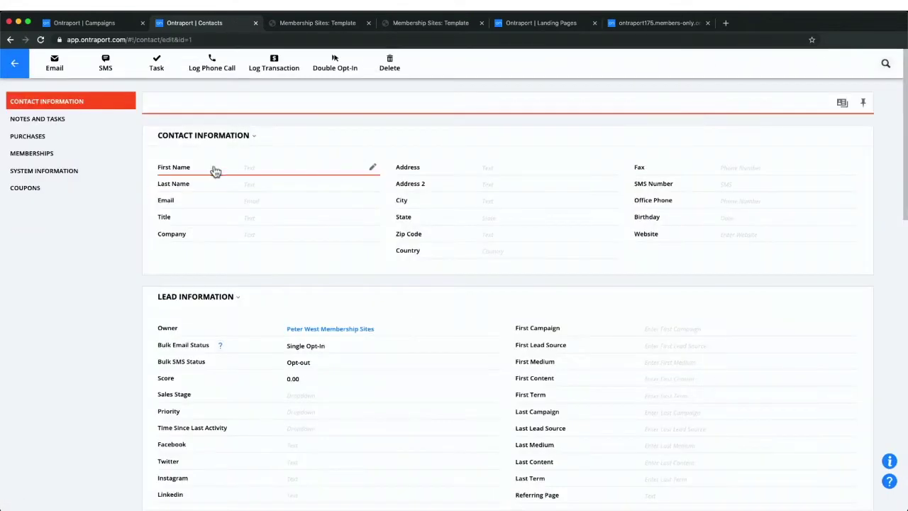
pyautogui.click(257, 168)
pyautogui.write('Lnad')
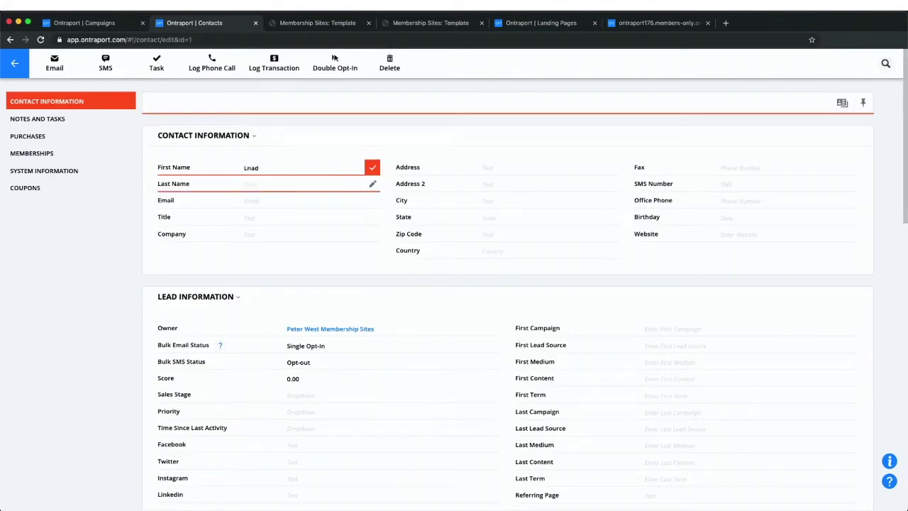
pyautogui.write('ondon')
pyautogui.press('Tab')
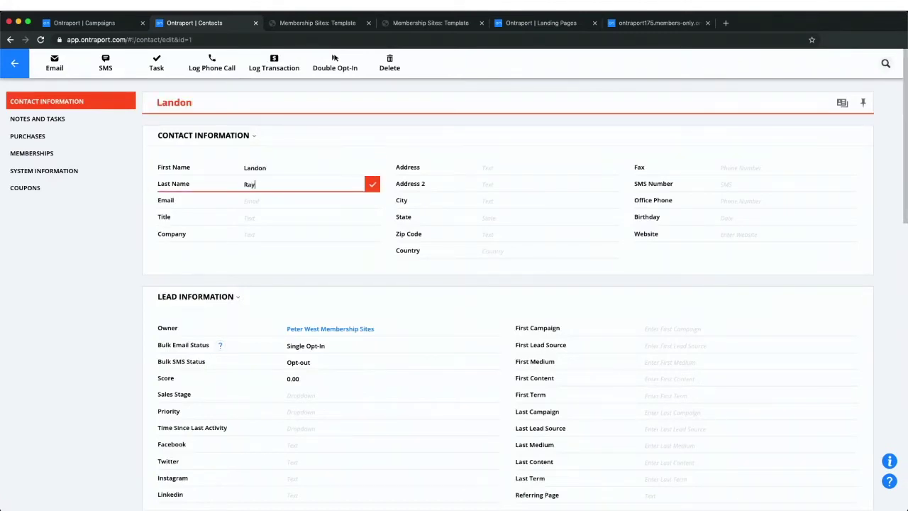
# Step: Try to add a new membership site subscriber in the contact's memberships section
pyautogui.click(44, 155)
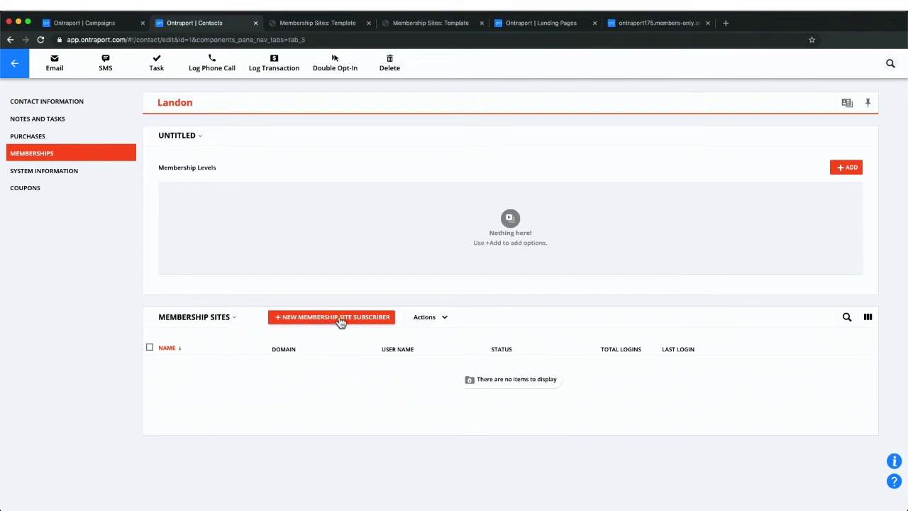
pyautogui.click(299, 324)
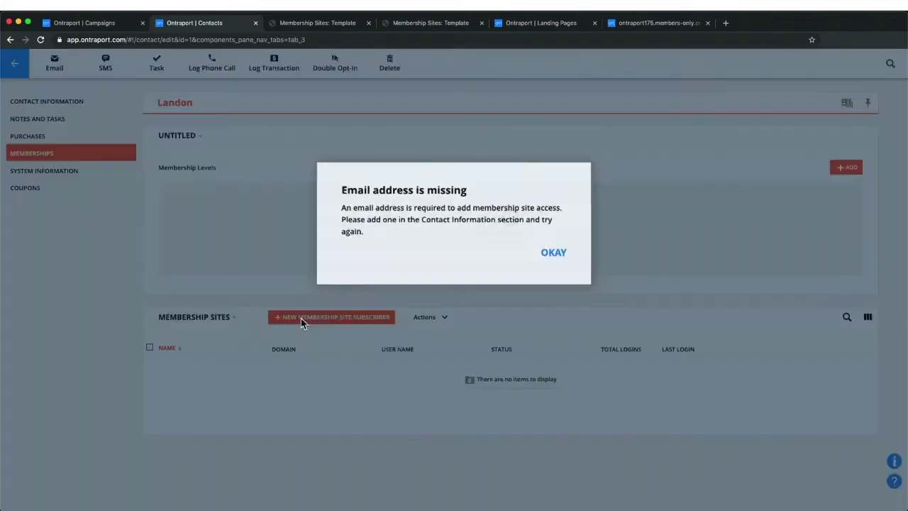
pyautogui.click(549, 253)
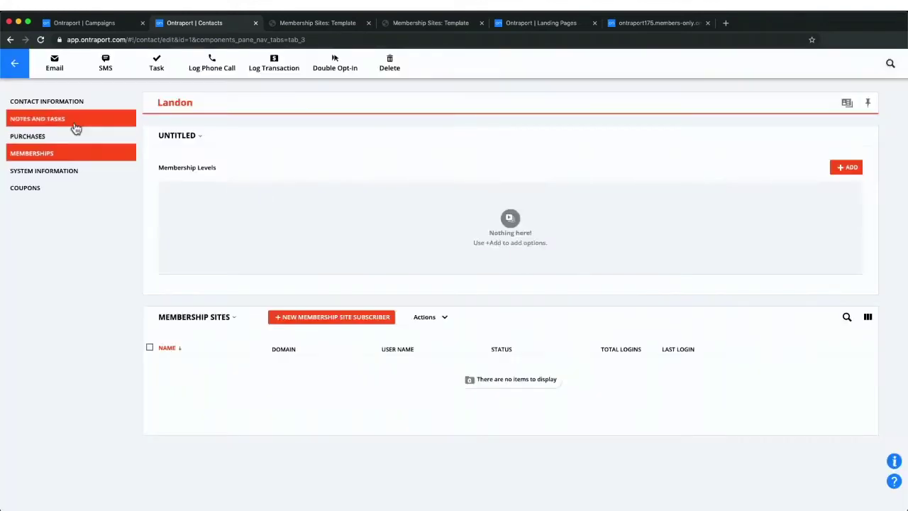
# Step: Fill in the contact's email address in the contact information section
pyautogui.click(44, 100)
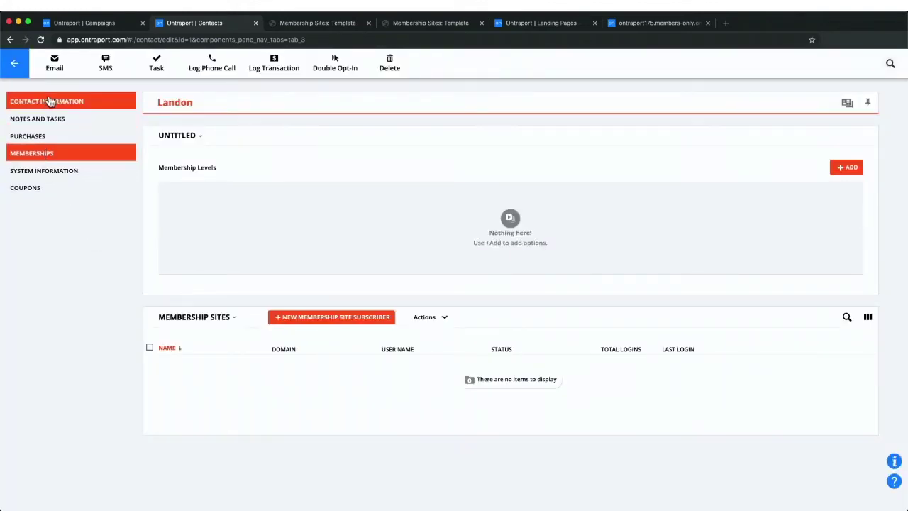
pyautogui.click(271, 200)
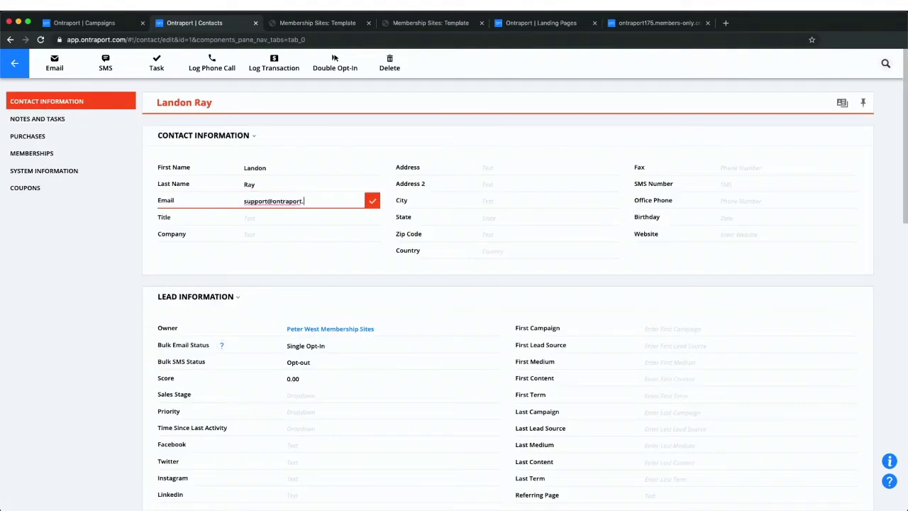
pyautogui.press('Return')
# Step: Create membership access for the contact to "Membership Sites: Template" with status Enabled and save it
pyautogui.click(28, 154)
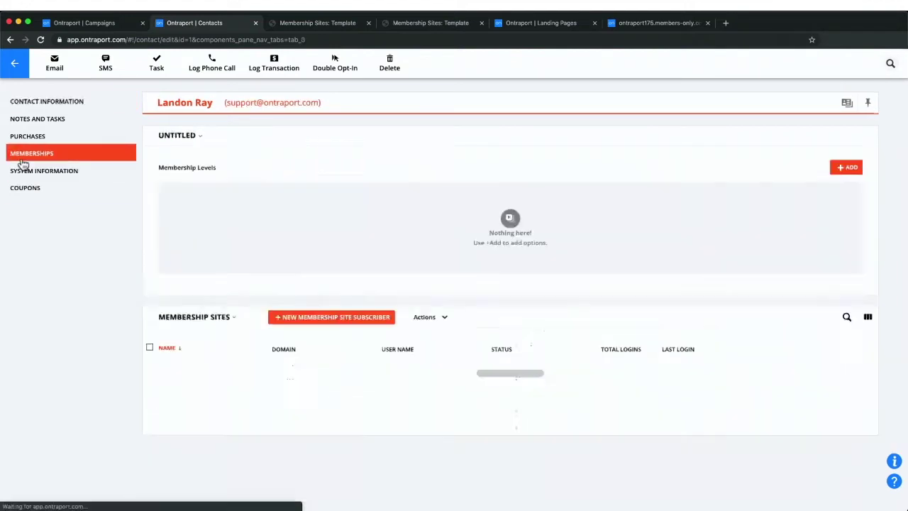
pyautogui.click(316, 318)
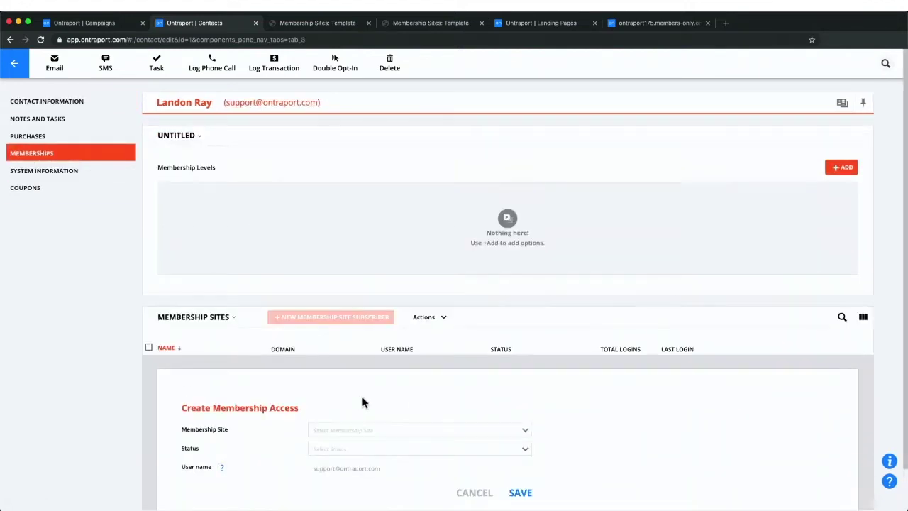
pyautogui.click(478, 435)
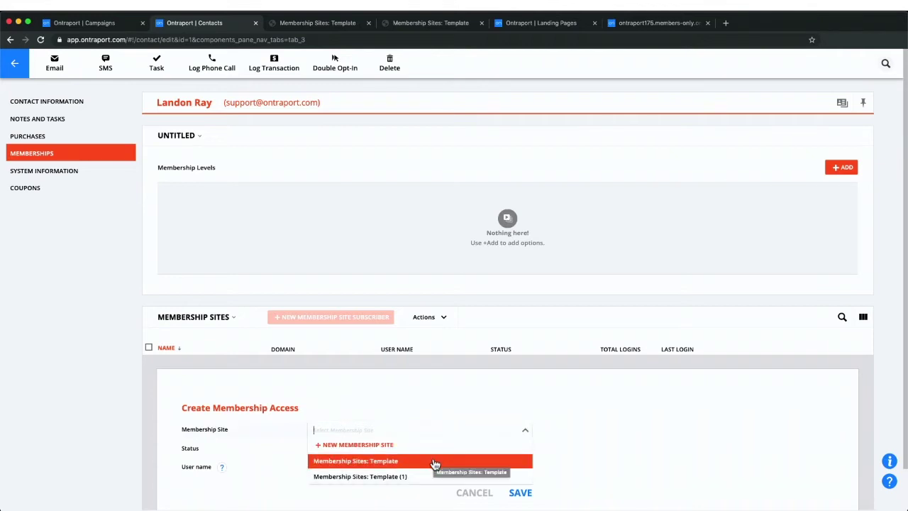
pyautogui.click(410, 462)
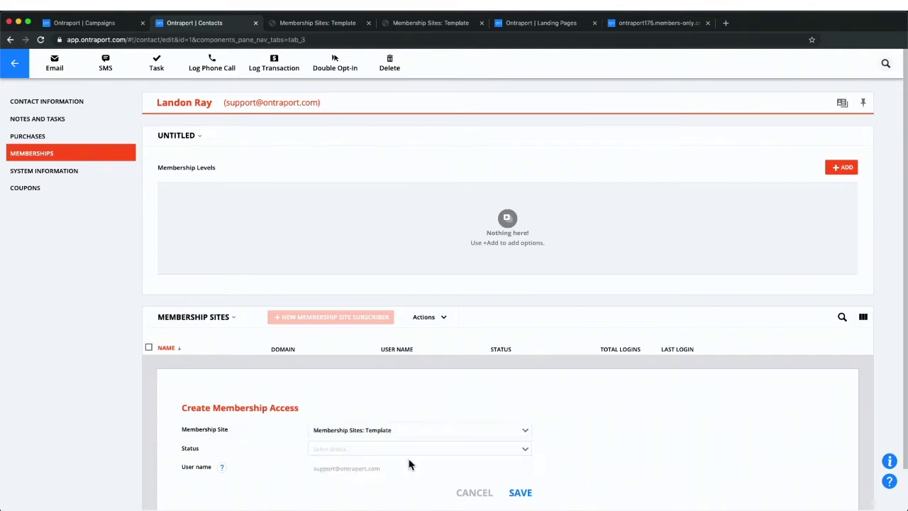
pyautogui.click(356, 455)
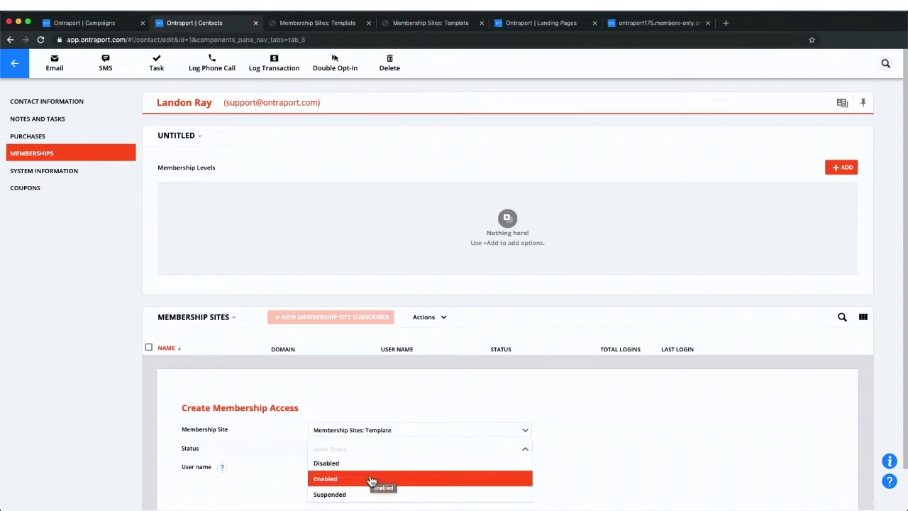
pyautogui.click(341, 482)
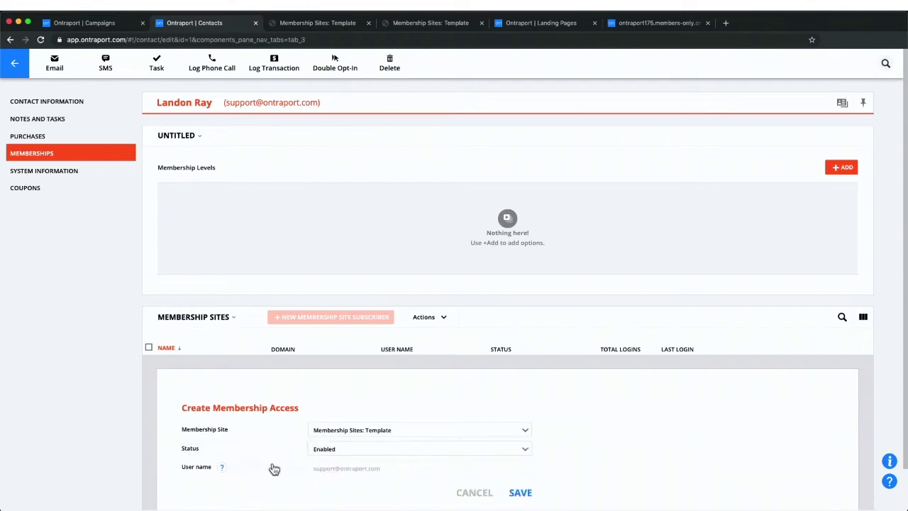
pyautogui.click(521, 495)
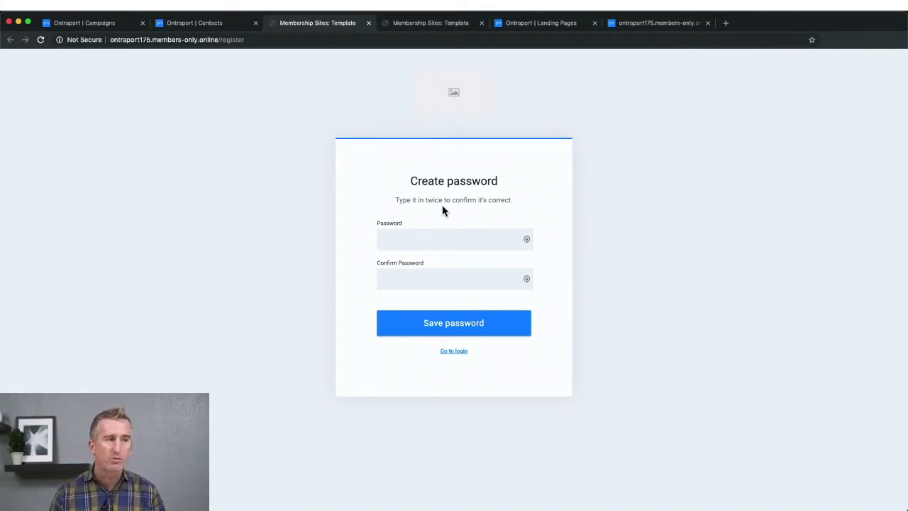
# Step: Return from the contact's record to the contacts list and check its bulk selection options
pyautogui.click(225, 25)
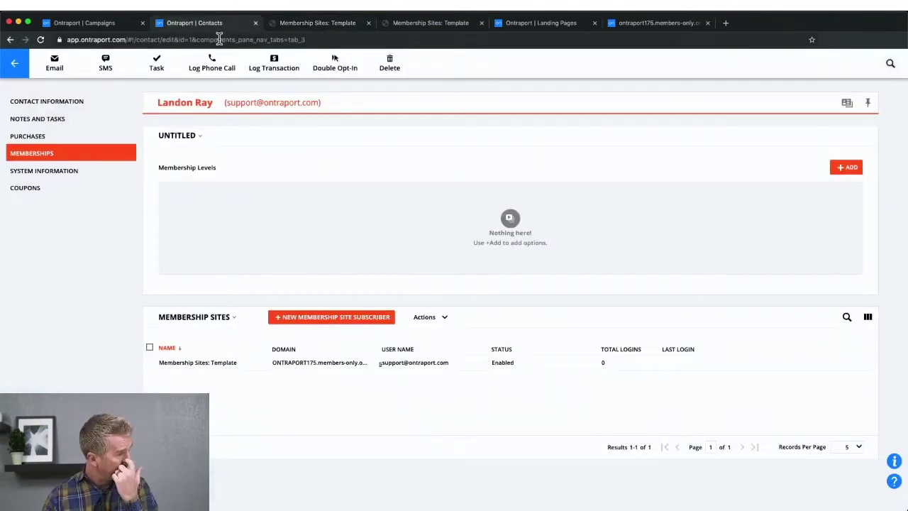
pyautogui.click(13, 66)
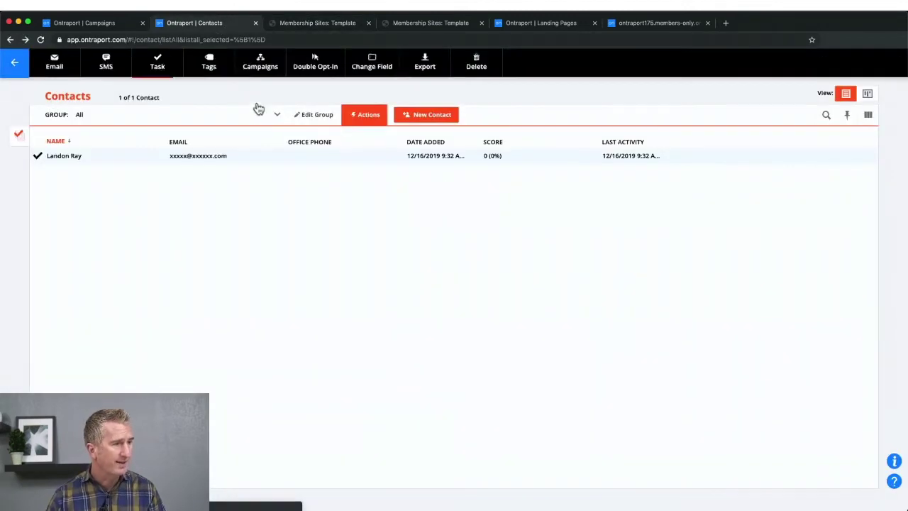
pyautogui.click(19, 134)
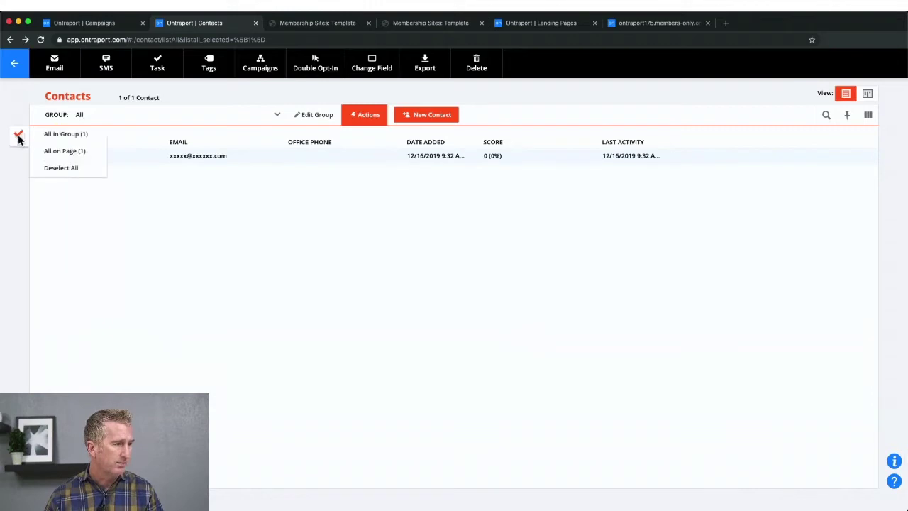
pyautogui.click(42, 151)
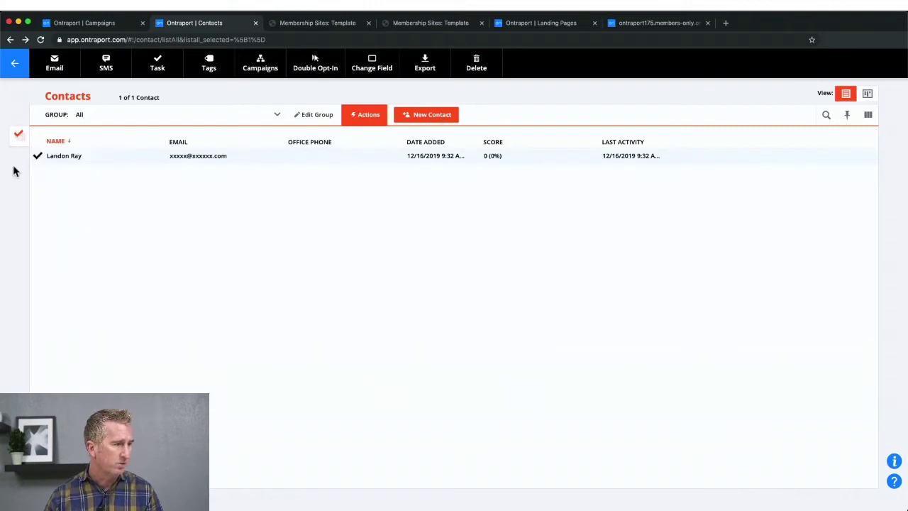
# Step: Open the "Membership Site: Model: All access" campaign and switch its map to edit mode
pyautogui.click(14, 70)
pyautogui.click(195, 68)
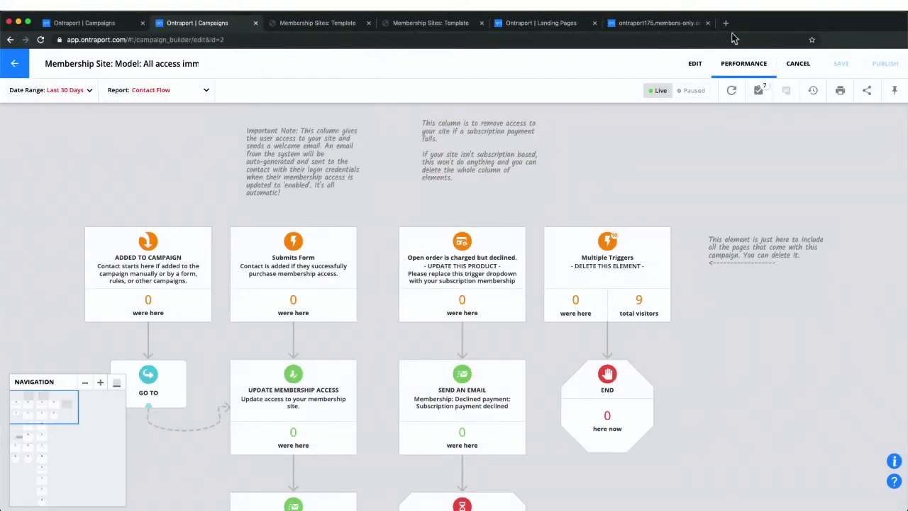
pyautogui.click(695, 66)
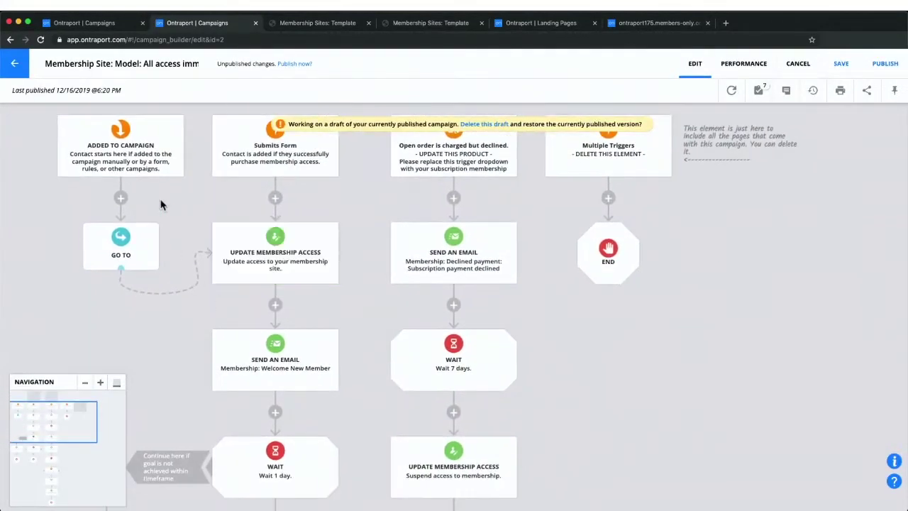
pyautogui.moveTo(206, 231); pyautogui.dragTo(249, 252)
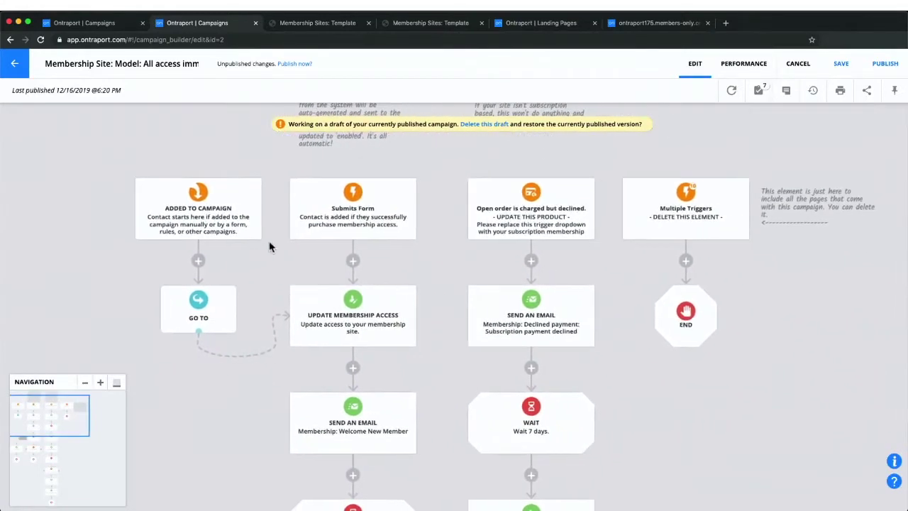
# Step: Review the settings of the campaign's Submits Form trigger and the Update Membership Access element below it
pyautogui.click(352, 222)
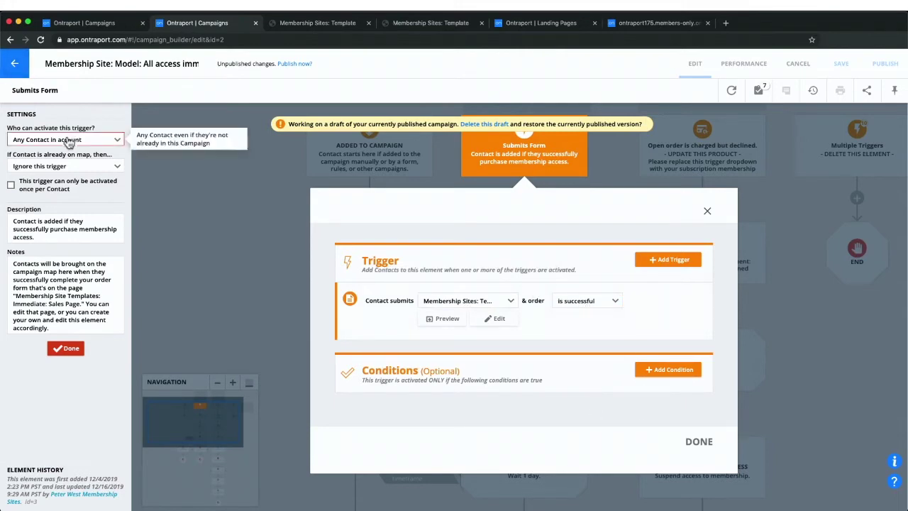
pyautogui.click(285, 312)
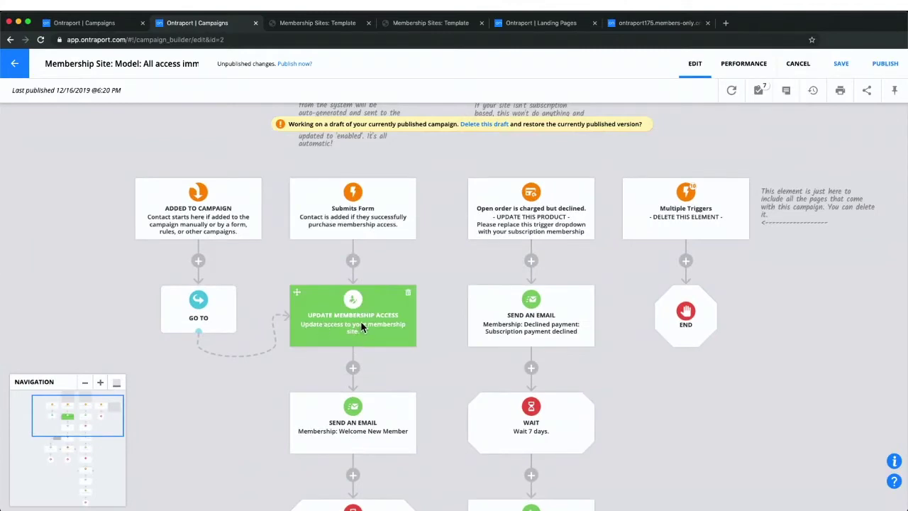
pyautogui.click(360, 320)
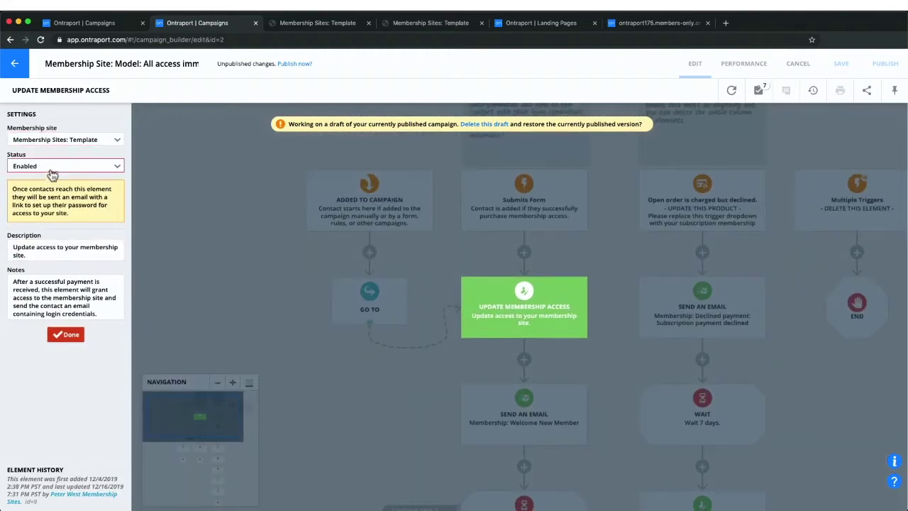
pyautogui.click(196, 209)
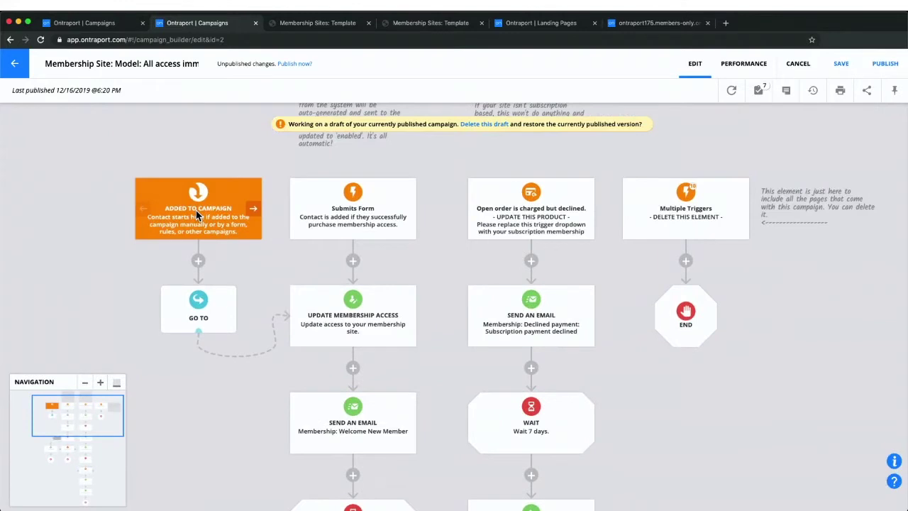
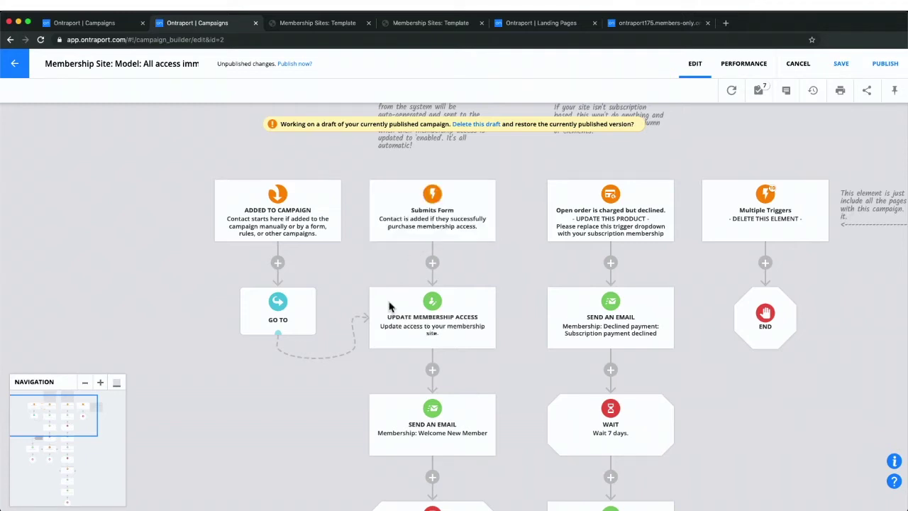
# Step: Preview the "Membership: Welcome New Member" email from its Send an Email element, then close the element
pyautogui.moveTo(307, 436); pyautogui.dragTo(319, 319)
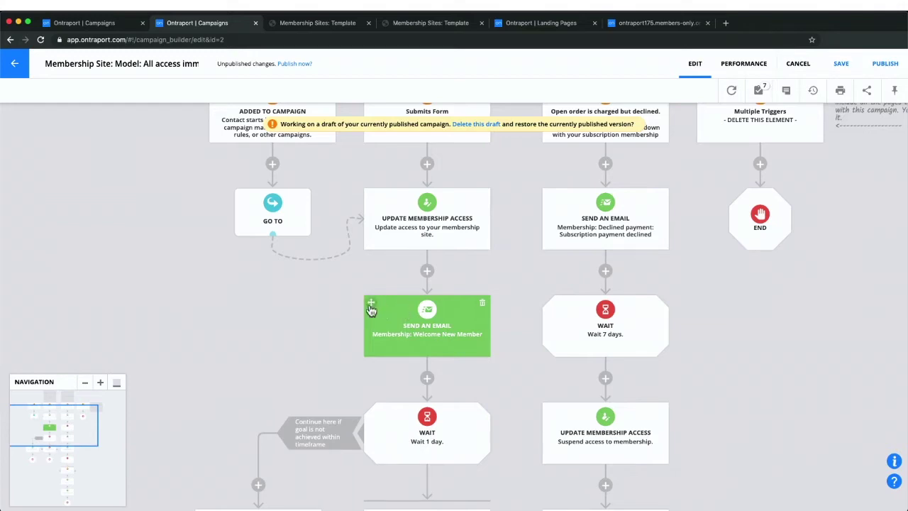
pyautogui.click(397, 321)
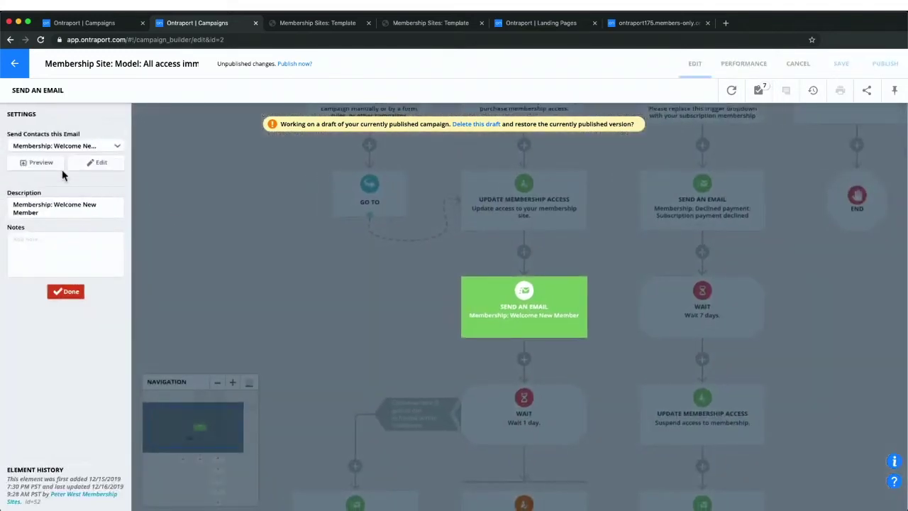
pyautogui.click(41, 163)
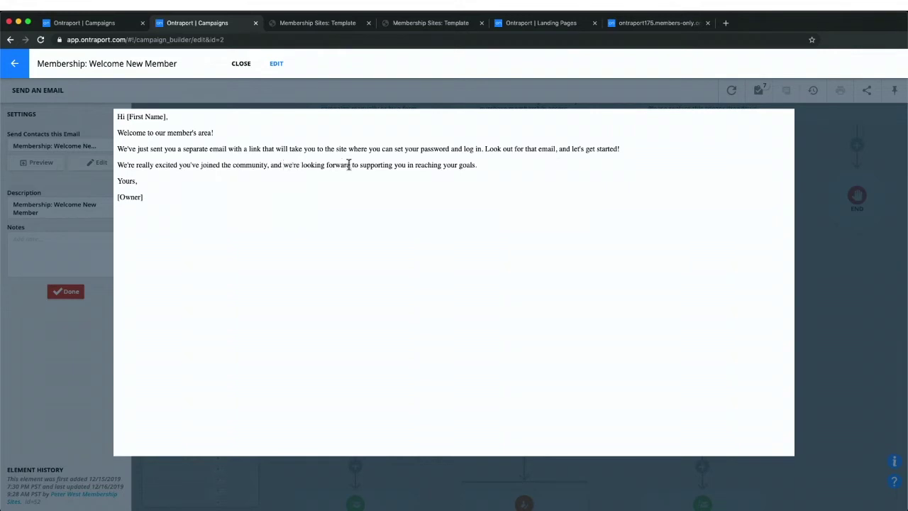
pyautogui.click(825, 292)
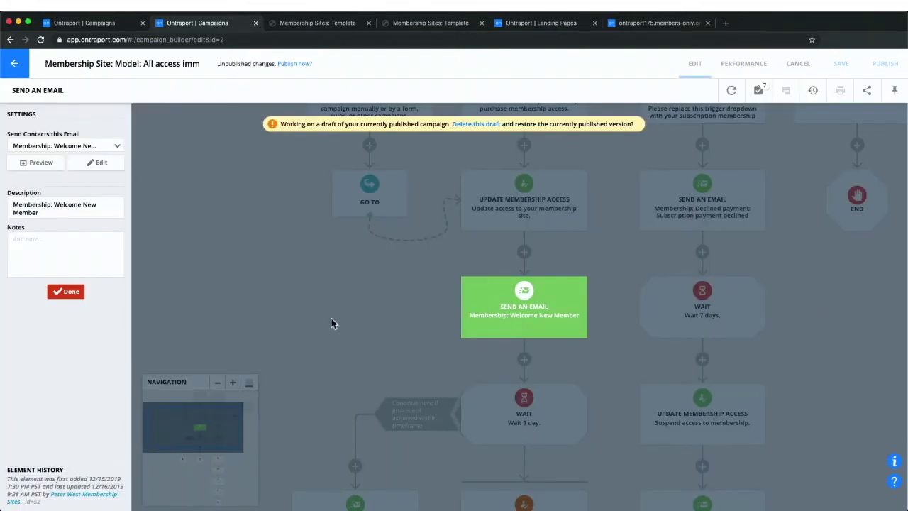
pyautogui.click(288, 241)
# Step: Preview the "Membership: No first login" email on the branch after the 1 day wait, and close the element
pyautogui.moveTo(333, 300); pyautogui.dragTo(347, 177)
pyautogui.moveTo(309, 238); pyautogui.dragTo(296, 172)
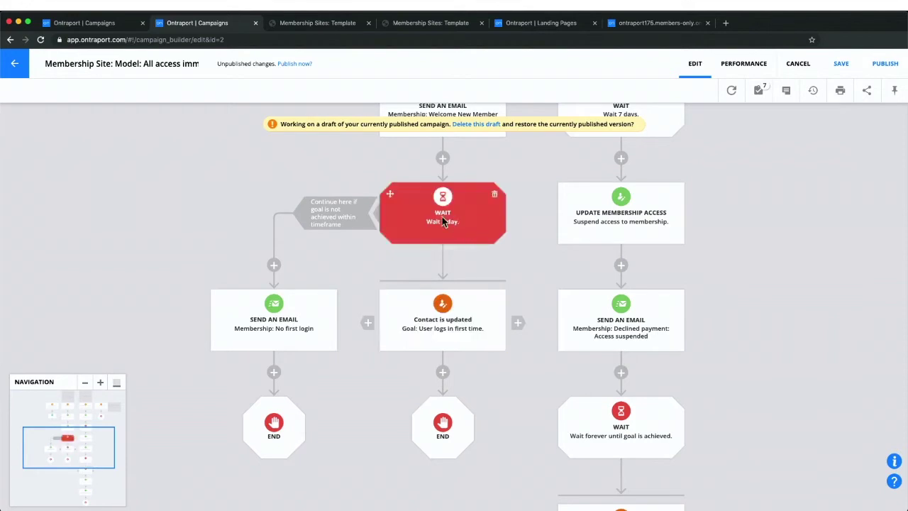
pyautogui.click(279, 331)
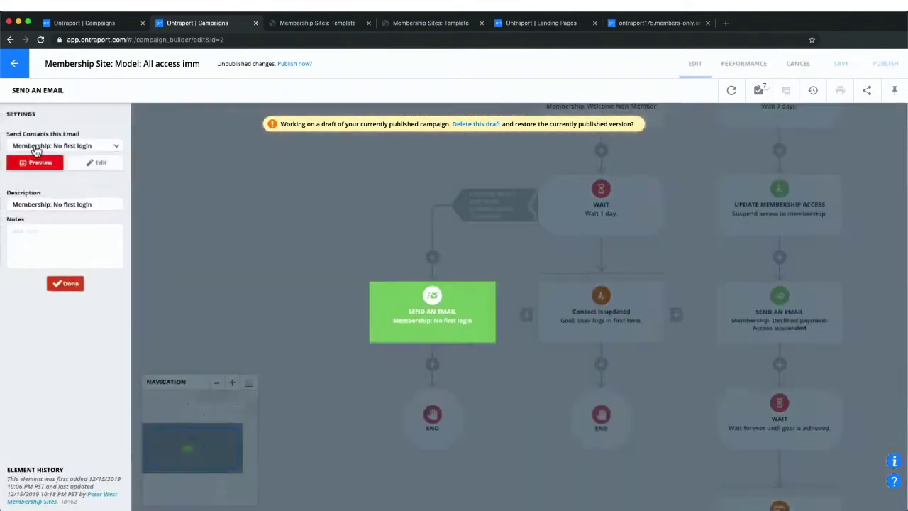
pyautogui.click(28, 159)
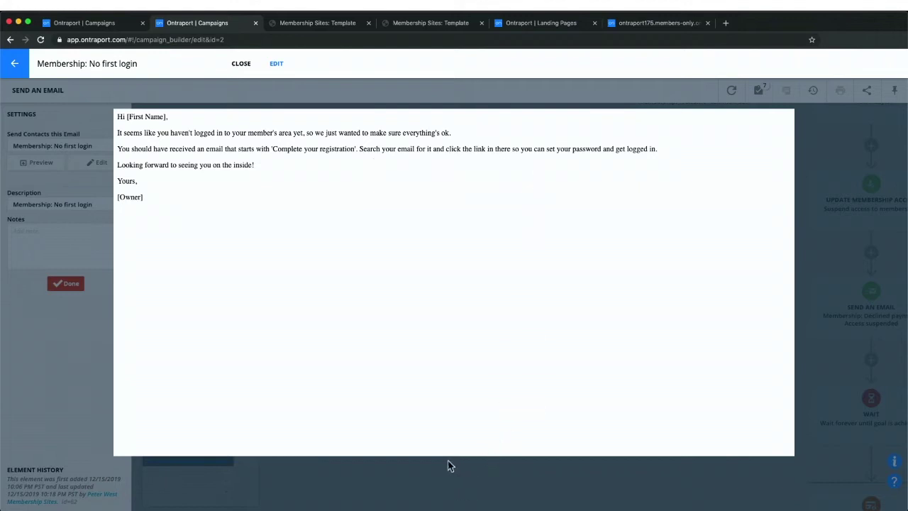
pyautogui.click(424, 482)
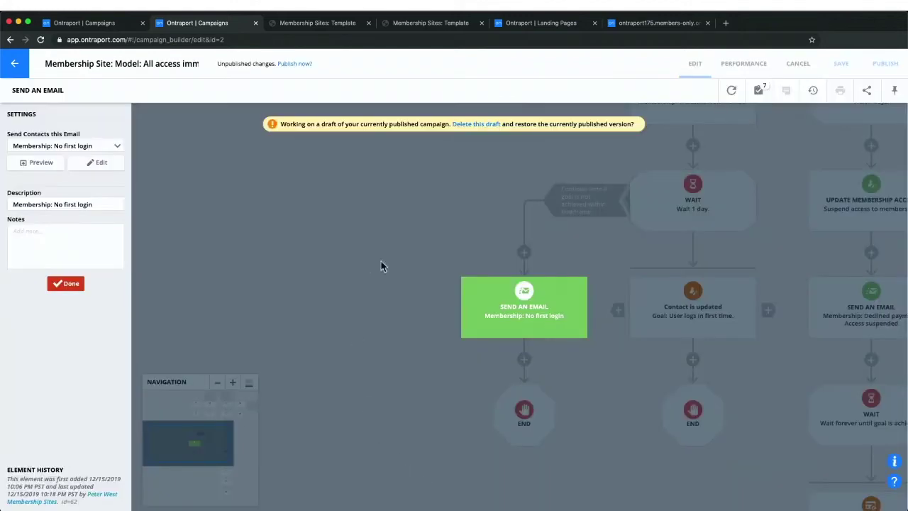
pyautogui.click(334, 277)
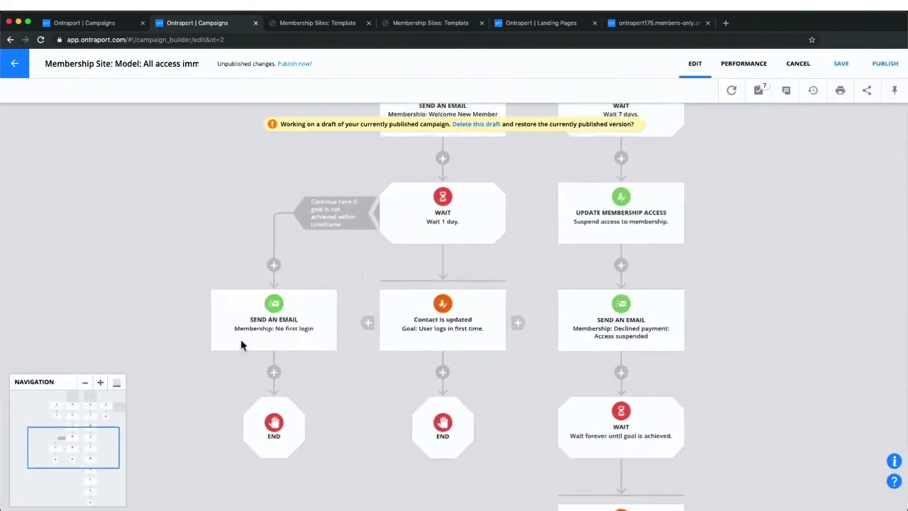
# Step: Examine the explanatory notes above the access and declined-payment columns of the campaign map
pyautogui.moveTo(339, 274); pyautogui.dragTo(355, 333)
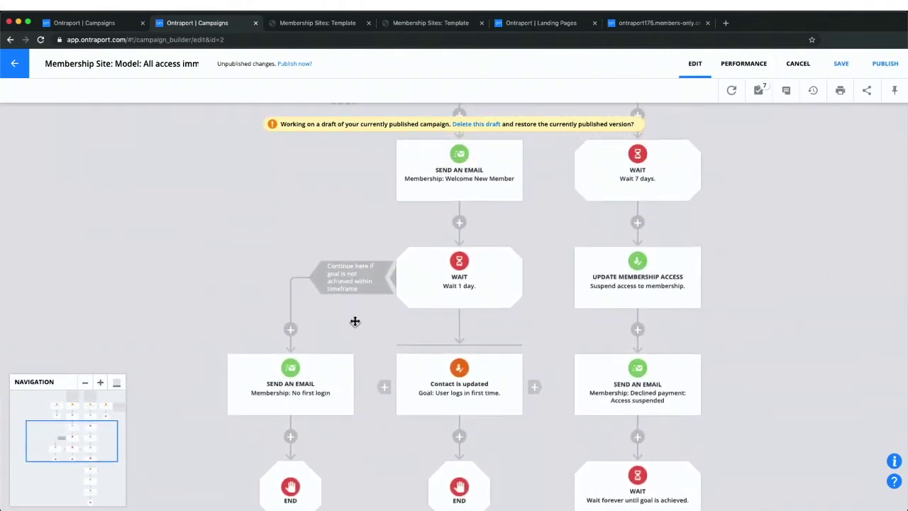
pyautogui.moveTo(352, 189); pyautogui.dragTo(265, 364)
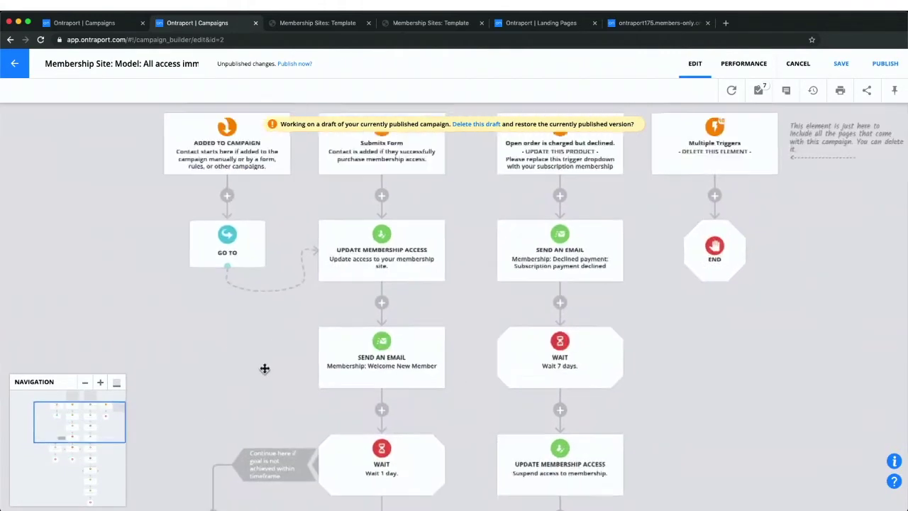
pyautogui.moveTo(462, 226); pyautogui.dragTo(340, 340)
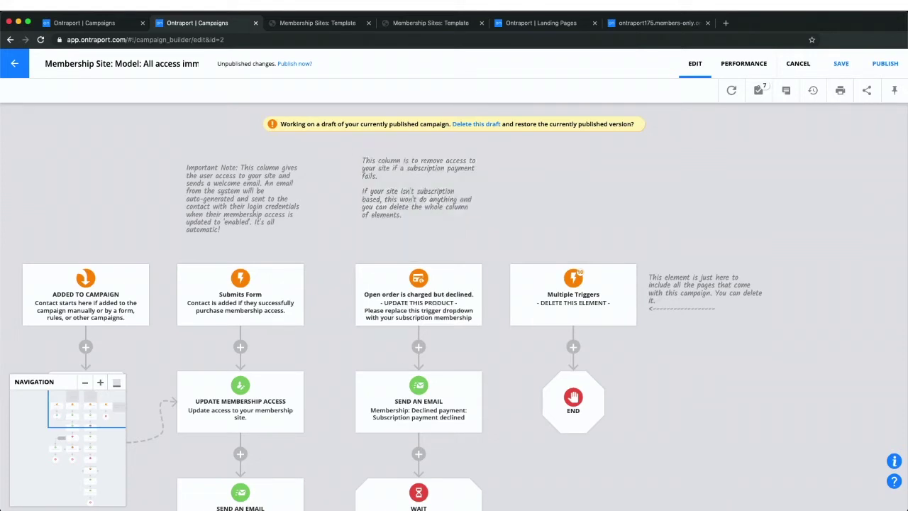
# Step: Examine the declined-payment column from its trigger down to its end, and return to the start of the map
pyautogui.scroll(-1, 532, 150)
pyautogui.scroll(-2, 522, 326)
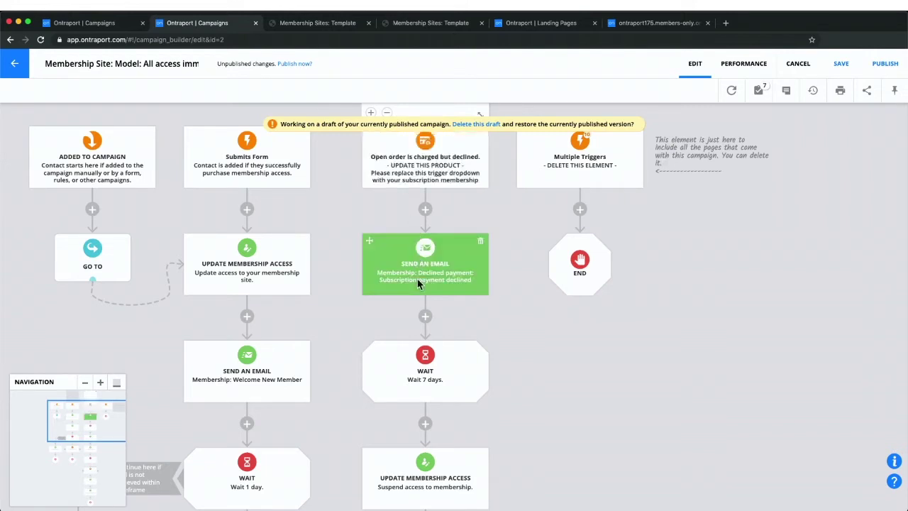
pyautogui.scroll(-1, 507, 327)
pyautogui.moveTo(507, 327); pyautogui.dragTo(504, 246)
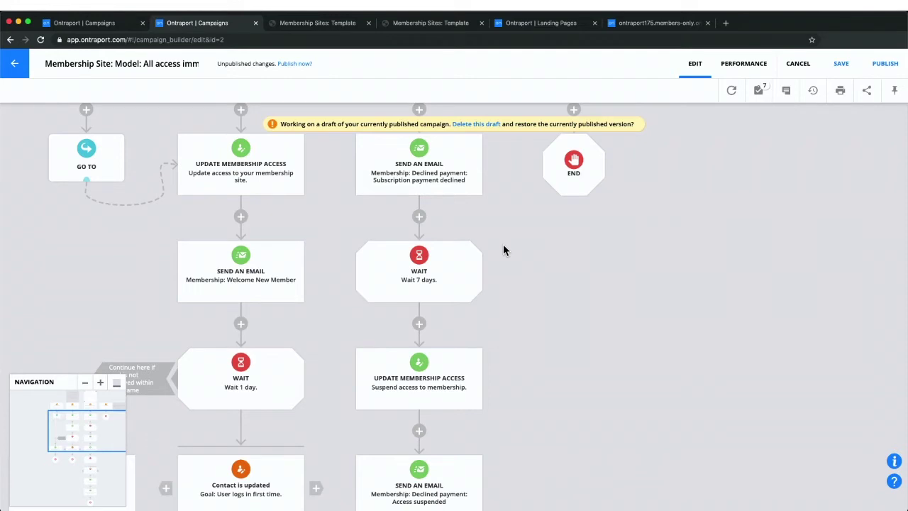
pyautogui.moveTo(558, 398); pyautogui.dragTo(564, 273)
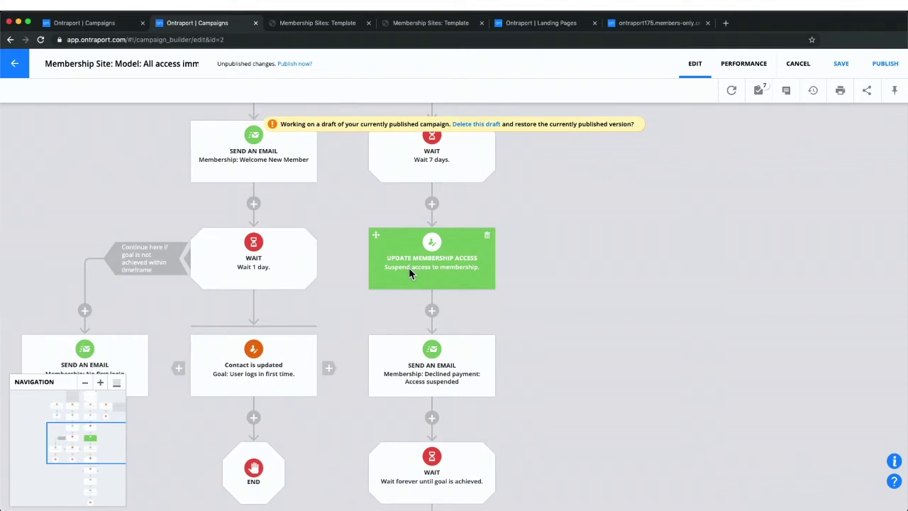
pyautogui.moveTo(549, 407); pyautogui.dragTo(563, 251)
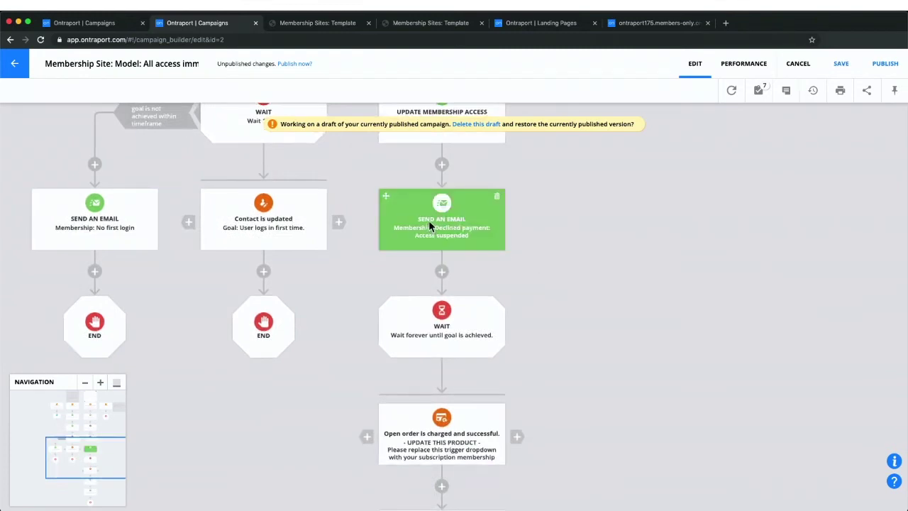
pyautogui.moveTo(539, 350); pyautogui.dragTo(532, 199)
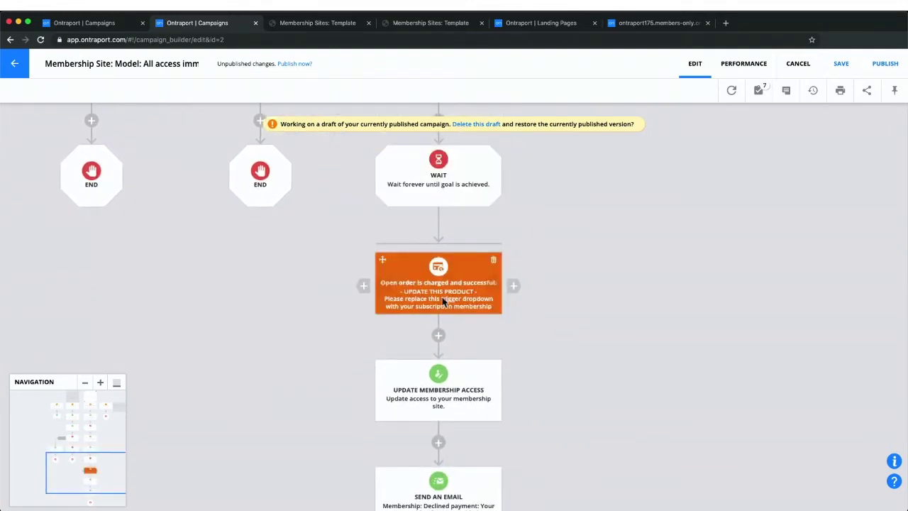
pyautogui.moveTo(586, 384); pyautogui.dragTo(533, 205)
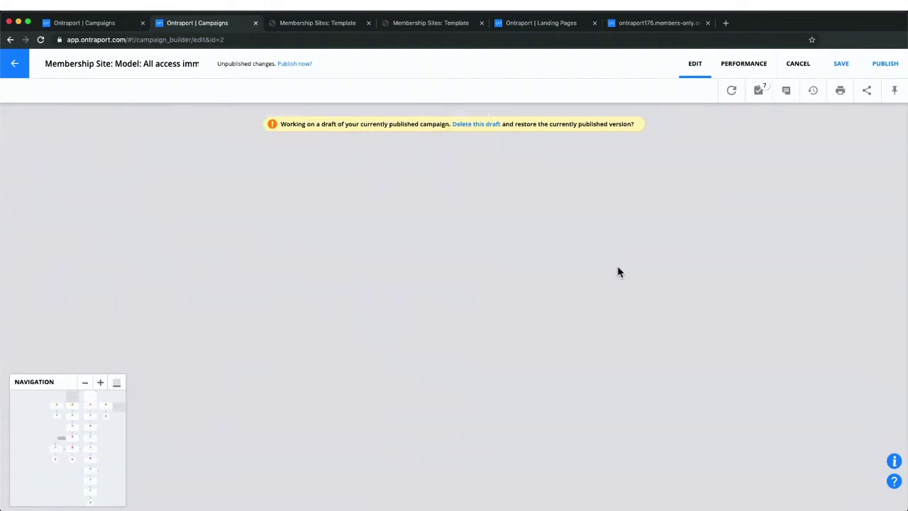
pyautogui.click(69, 436)
pyautogui.moveTo(69, 437); pyautogui.dragTo(75, 413)
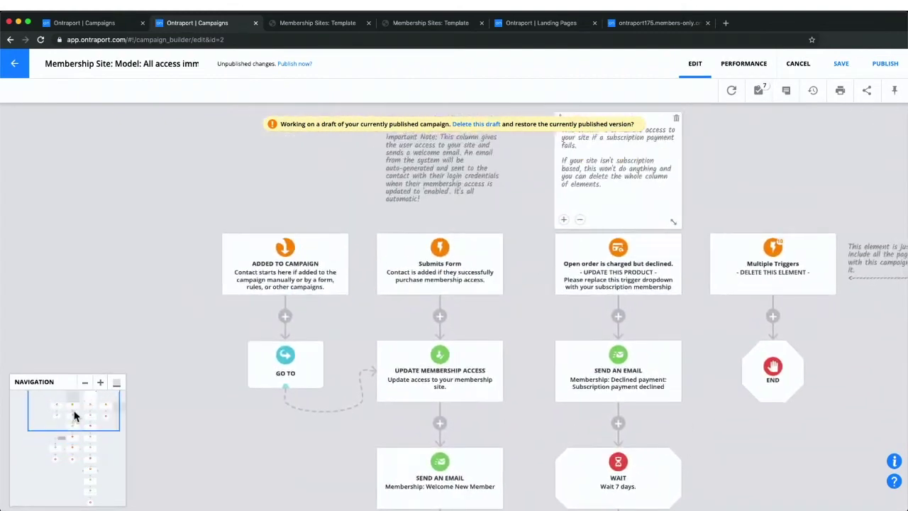
# Step: Open the campaign checklist and view the order page linked in Step 1, returning to the campaign map
pyautogui.click(759, 90)
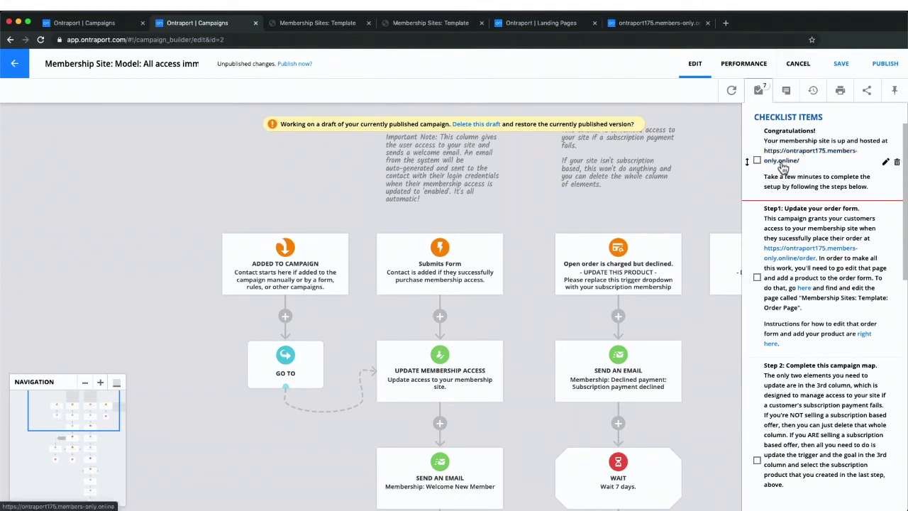
pyautogui.click(780, 260)
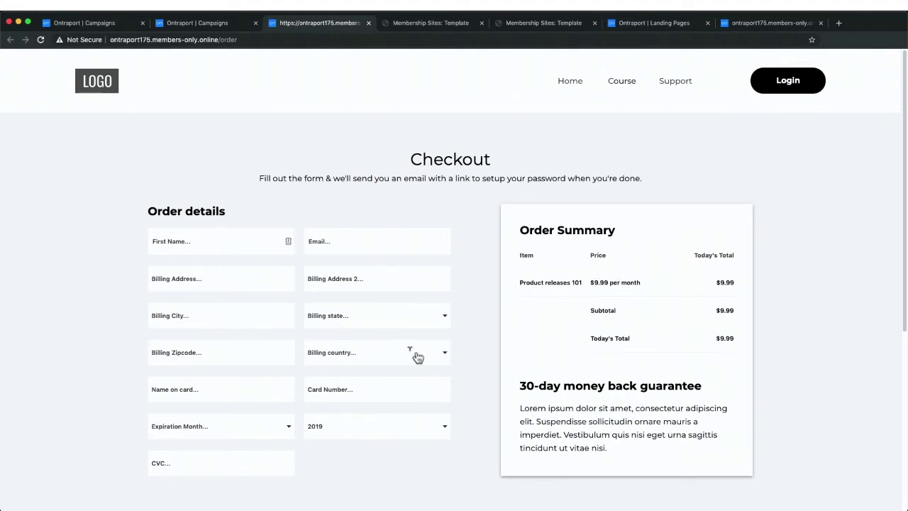
pyautogui.click(213, 23)
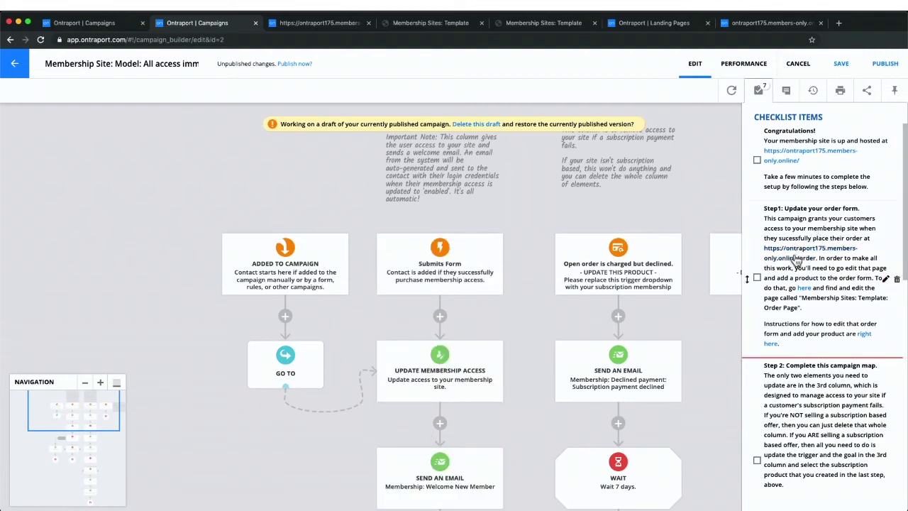
pyautogui.click(309, 25)
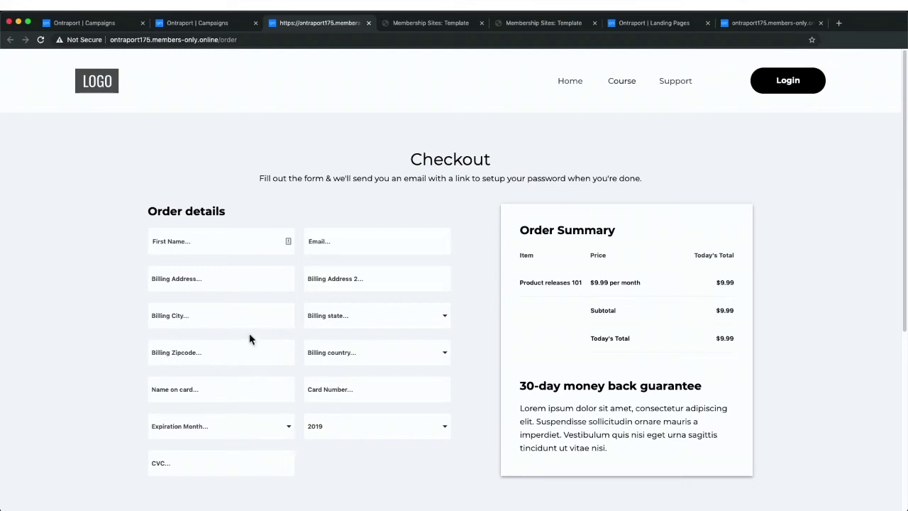
pyautogui.click(208, 27)
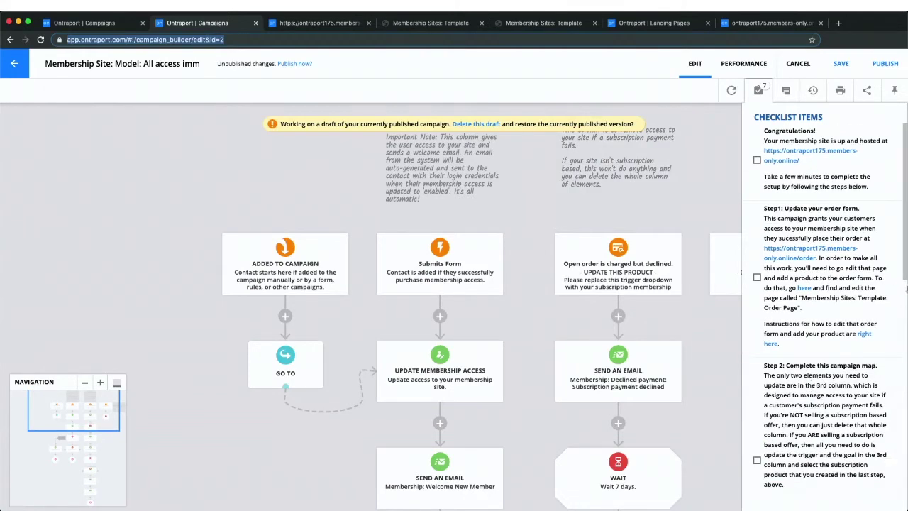
# Step: Open the first trigger to update from checklist Step 2 and set its product to Placeholder Product
pyautogui.moveTo(903, 269); pyautogui.dragTo(904, 360)
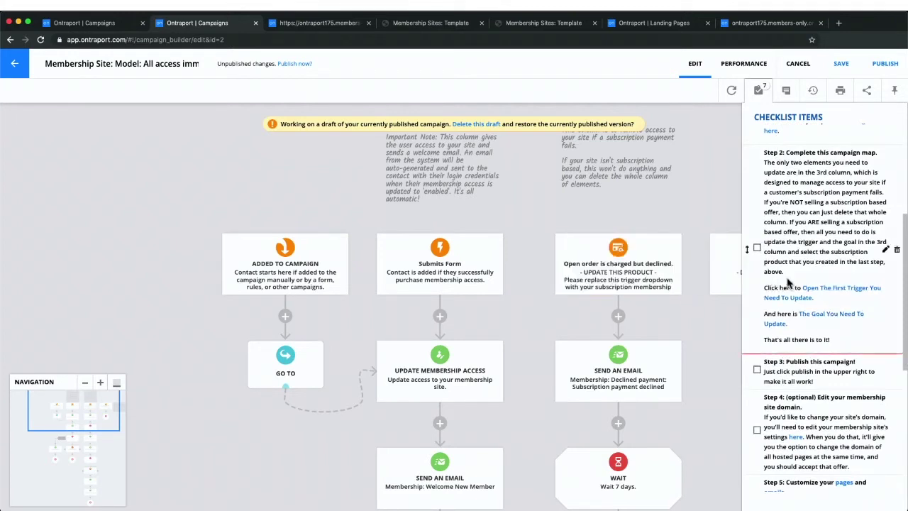
pyautogui.click(829, 293)
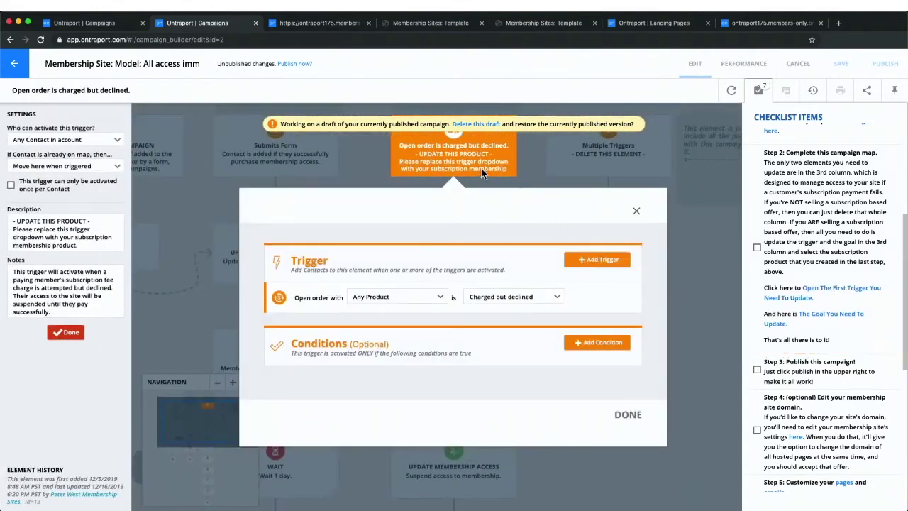
pyautogui.click(394, 298)
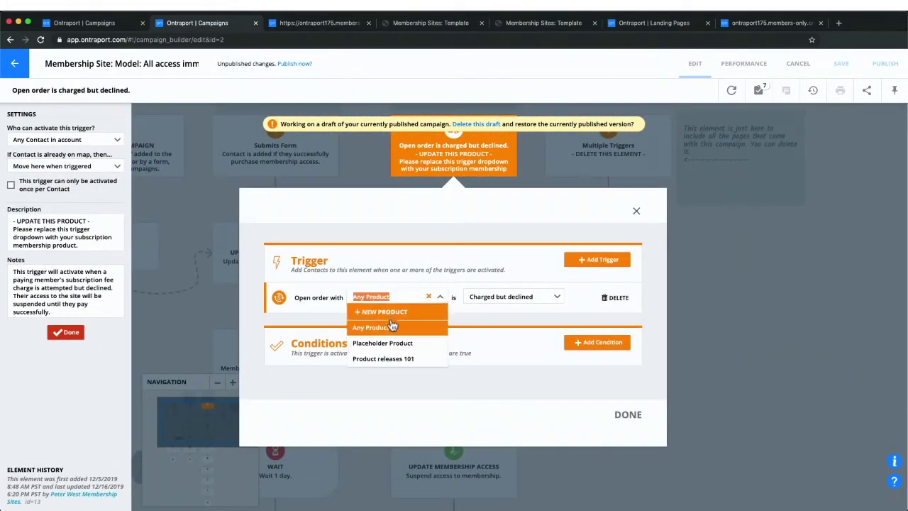
pyautogui.click(390, 343)
pyautogui.click(634, 414)
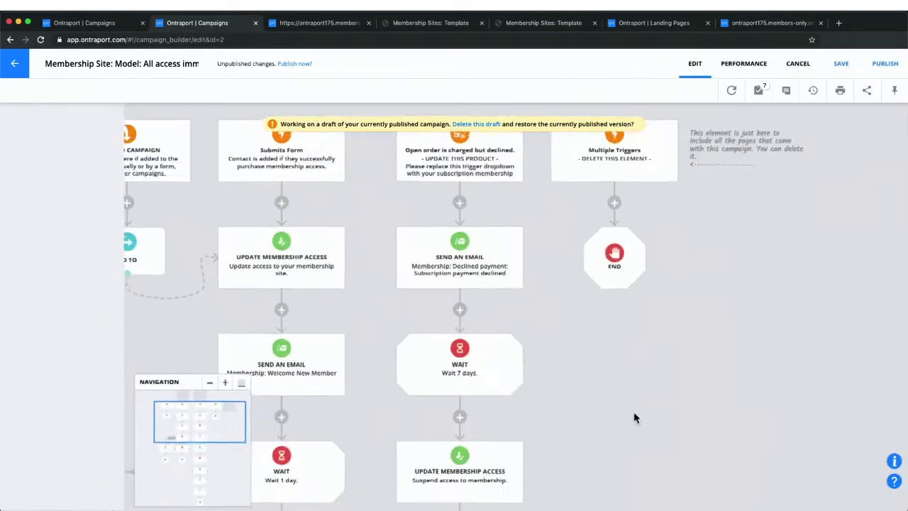
# Step: Open the goal to update from checklist Step 2 and set its product to Placeholder Product
pyautogui.click(758, 90)
pyautogui.click(816, 319)
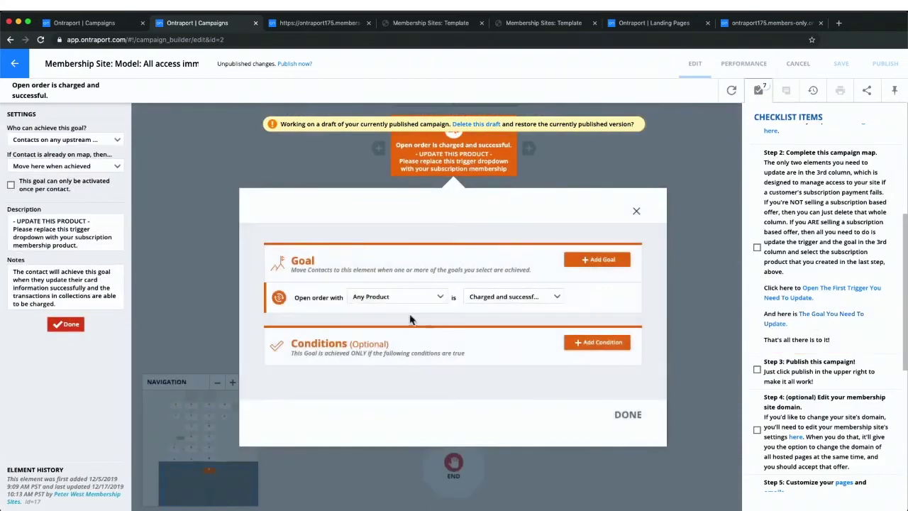
pyautogui.click(390, 298)
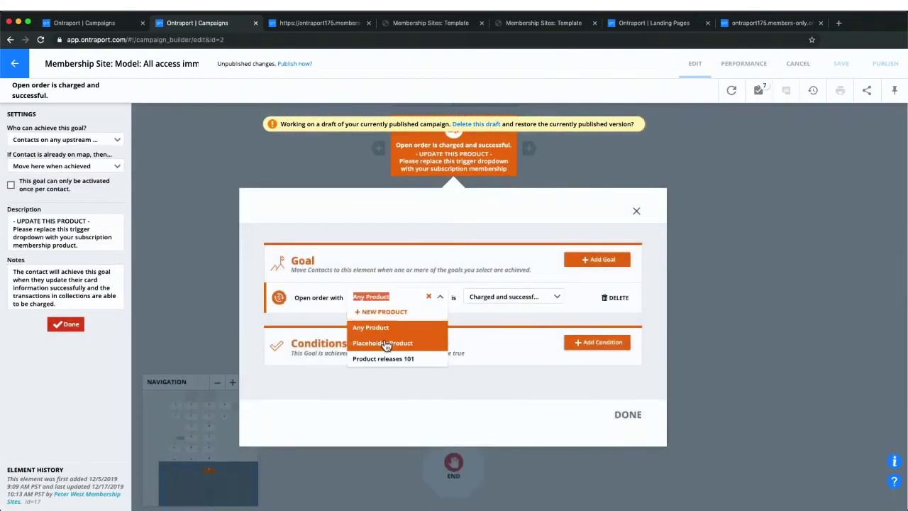
pyautogui.click(386, 342)
pyautogui.click(628, 416)
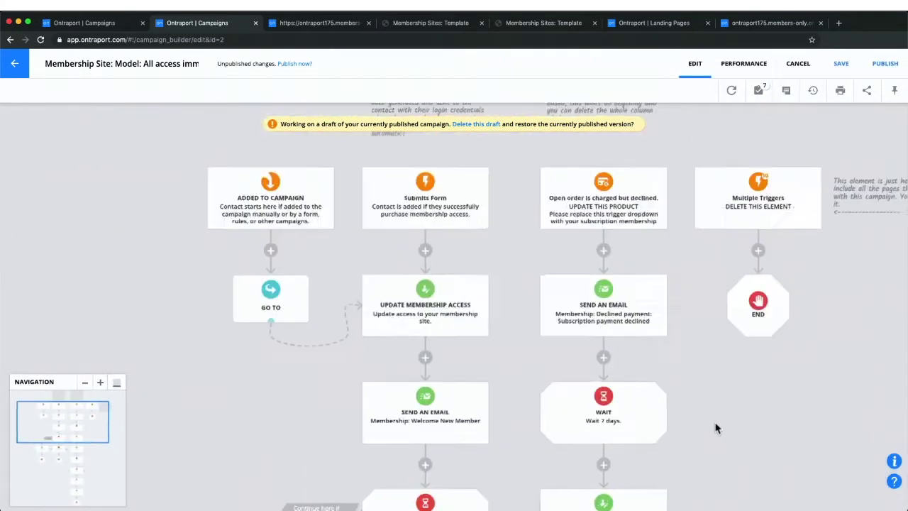
# Step: Review checklist Steps 3 to 5 and the note beside the Multiple Triggers element
pyautogui.click(764, 93)
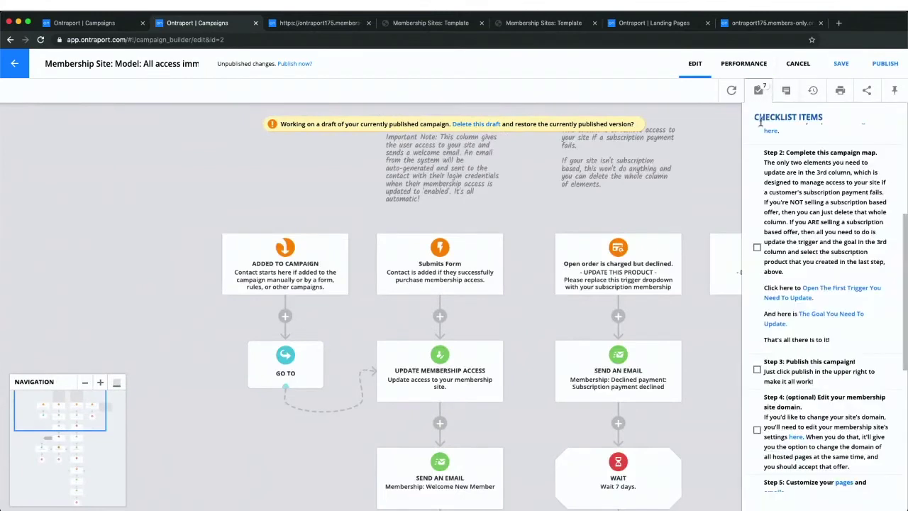
pyautogui.scroll(-3, 788, 407)
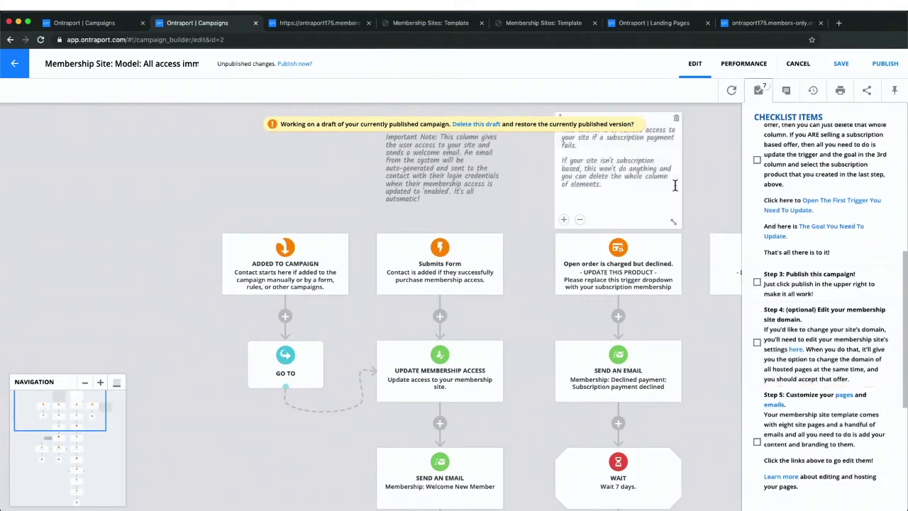
pyautogui.moveTo(699, 187); pyautogui.dragTo(494, 160)
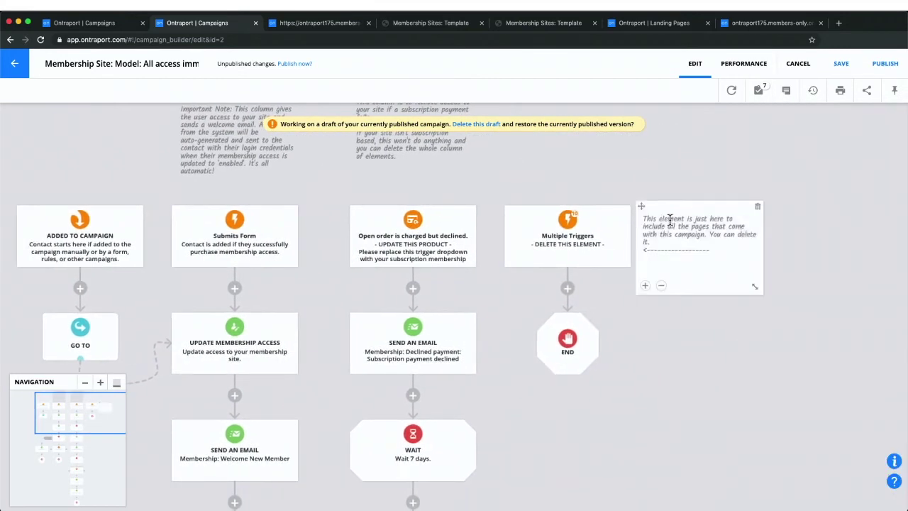
pyautogui.click(759, 90)
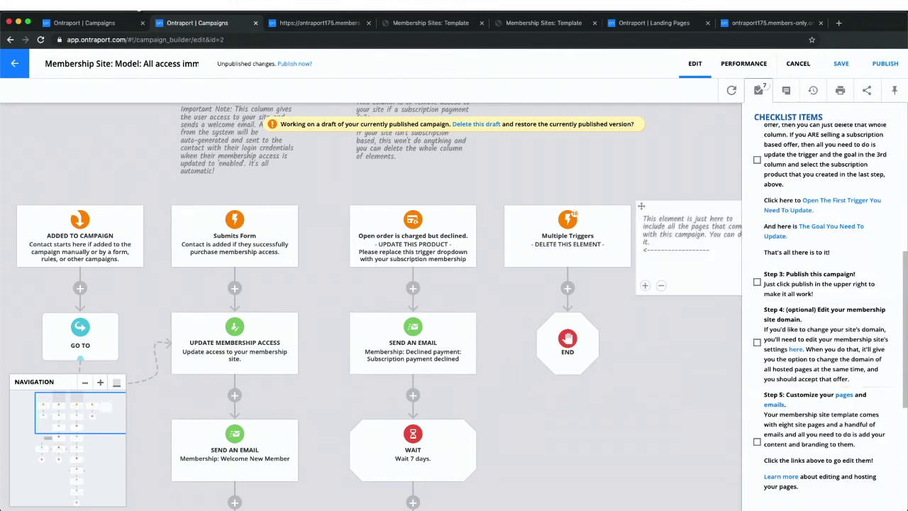
# Step: Open the Membership Sites: Template settings through checklist Step 4 and show the available domain options
pyautogui.click(794, 349)
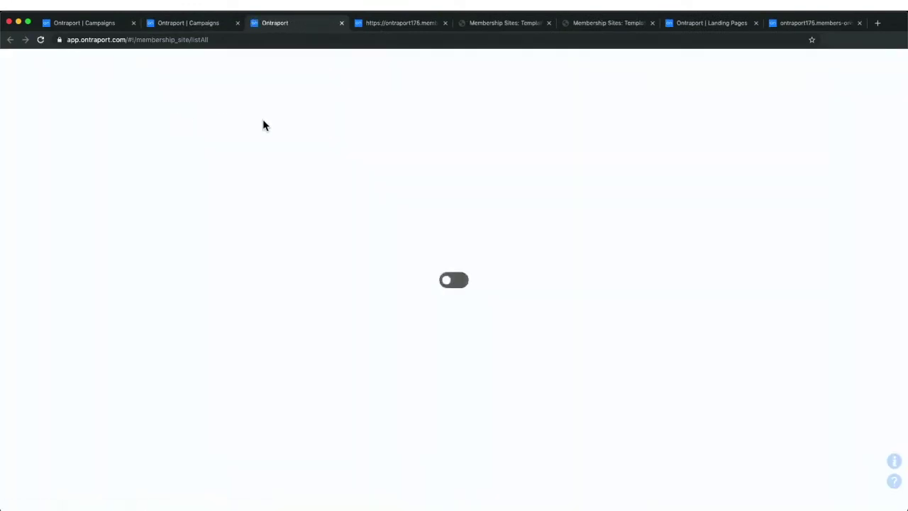
pyautogui.click(112, 173)
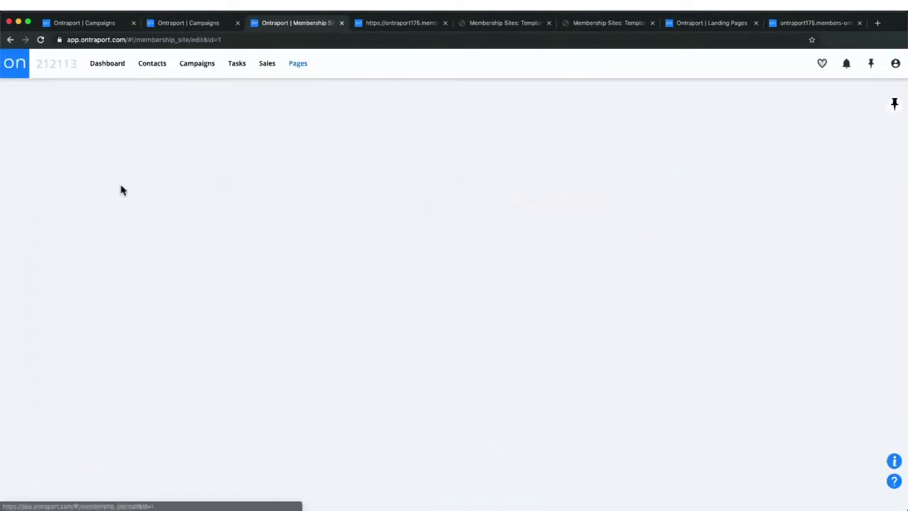
pyautogui.click(483, 140)
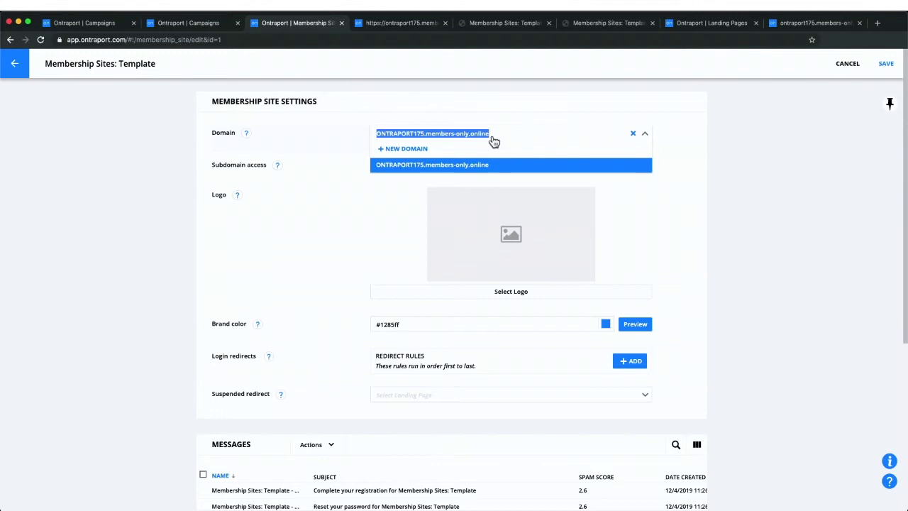
# Step: Open the membership landing pages from the campaign's checklist Step 5, widening the Name column and re-sorting the list by name
pyautogui.click(188, 23)
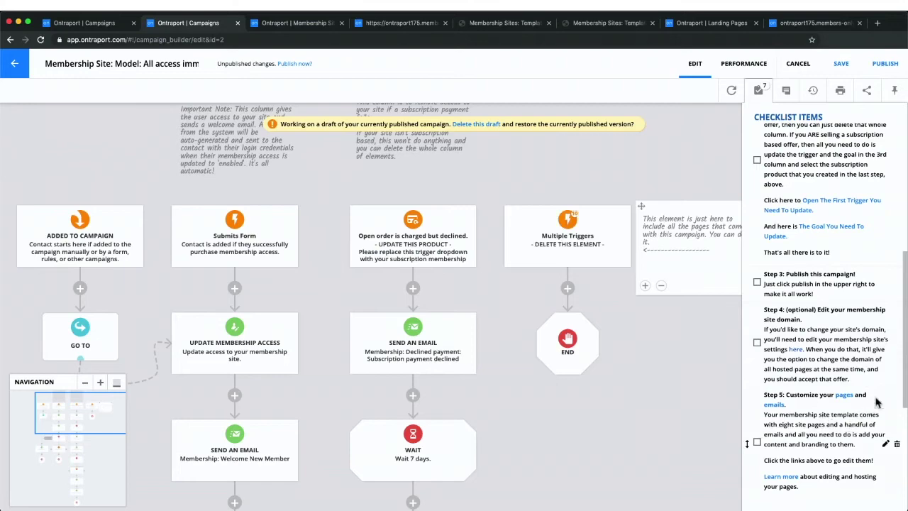
pyautogui.moveTo(904, 376); pyautogui.dragTo(906, 448)
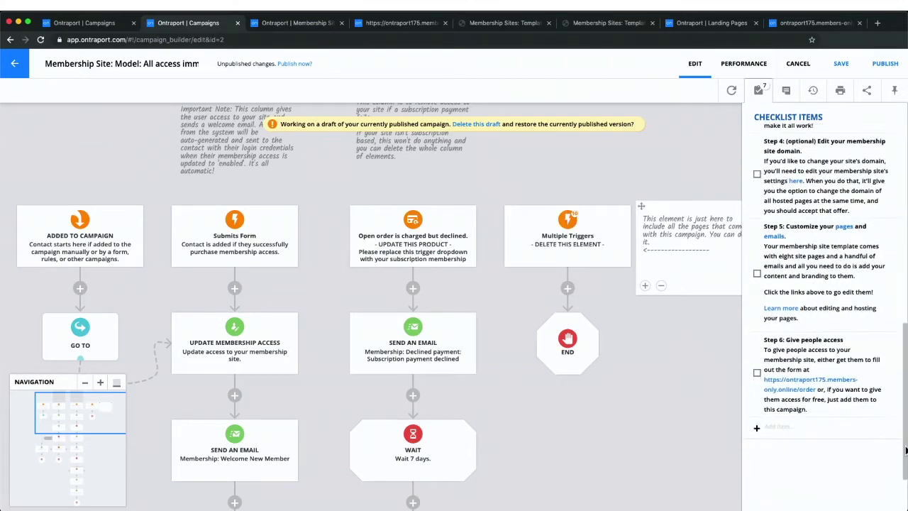
pyautogui.click(838, 227)
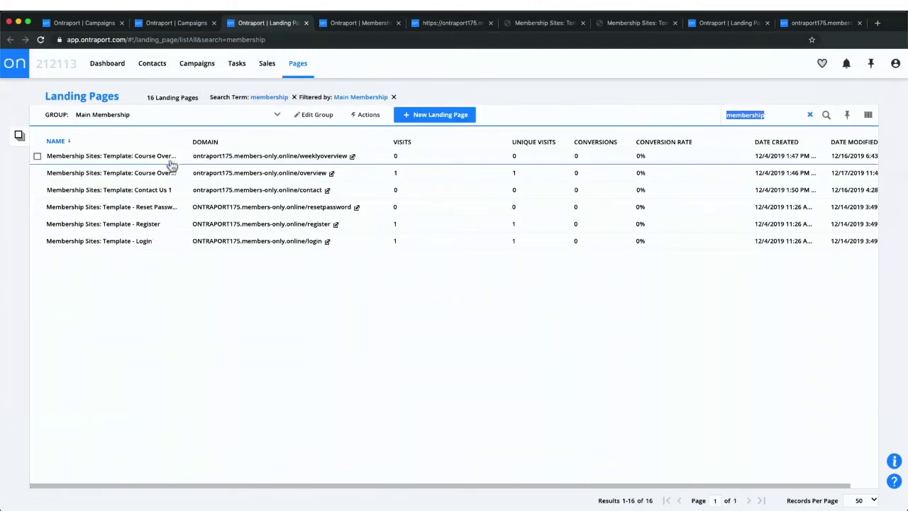
pyautogui.moveTo(190, 145); pyautogui.dragTo(262, 144)
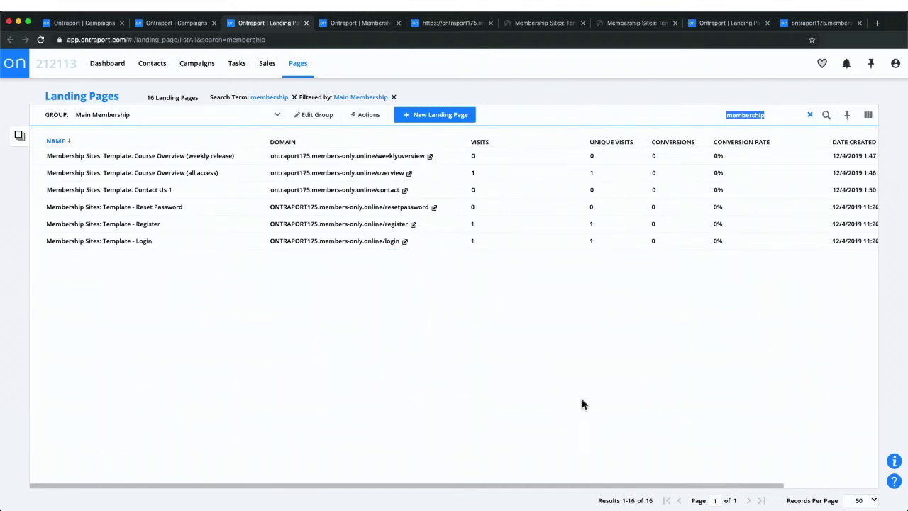
pyautogui.click(60, 140)
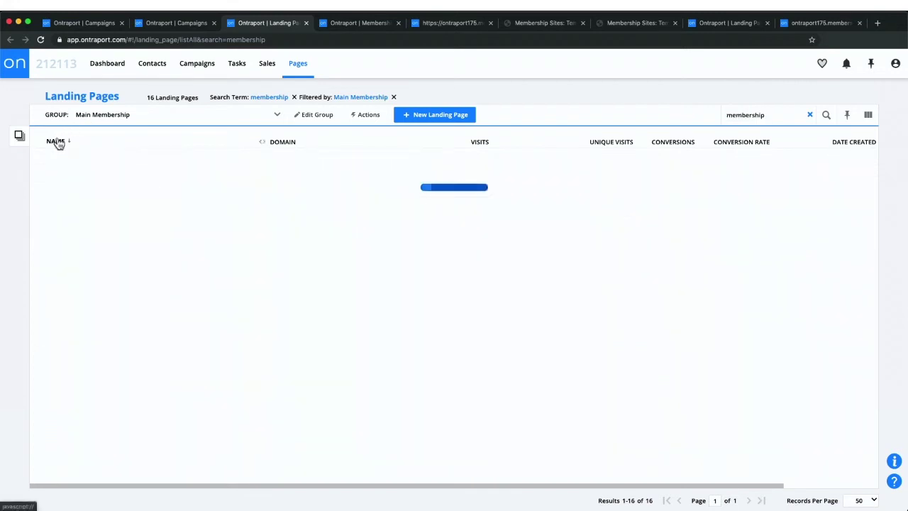
pyautogui.click(62, 142)
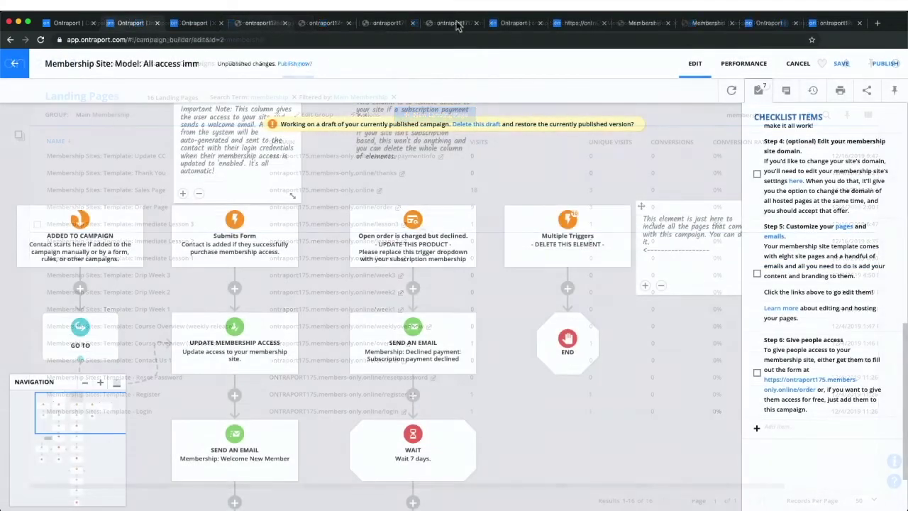
# Step: Review the published membership sales page from its header through the lessons, testimonials, pricing and FAQs to the footer
pyautogui.click(815, 26)
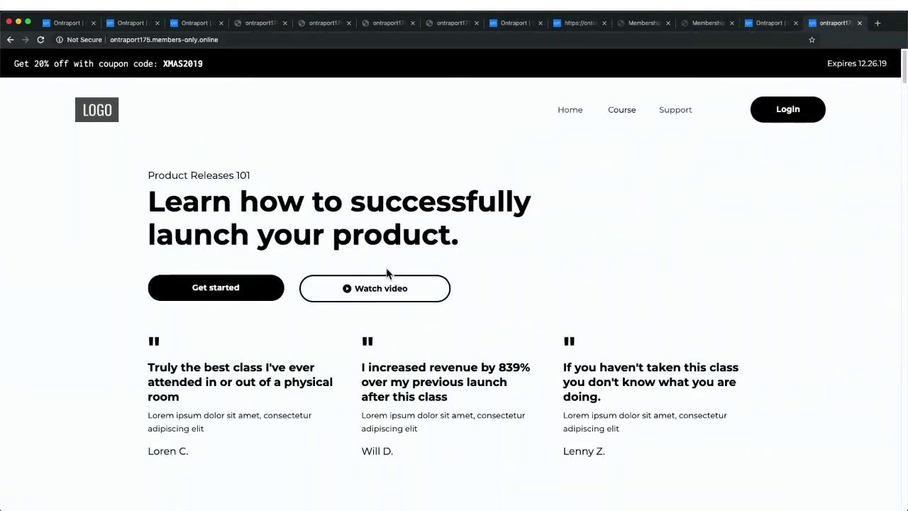
pyautogui.scroll(-5, 388, 271)
pyautogui.scroll(-8, 391, 267)
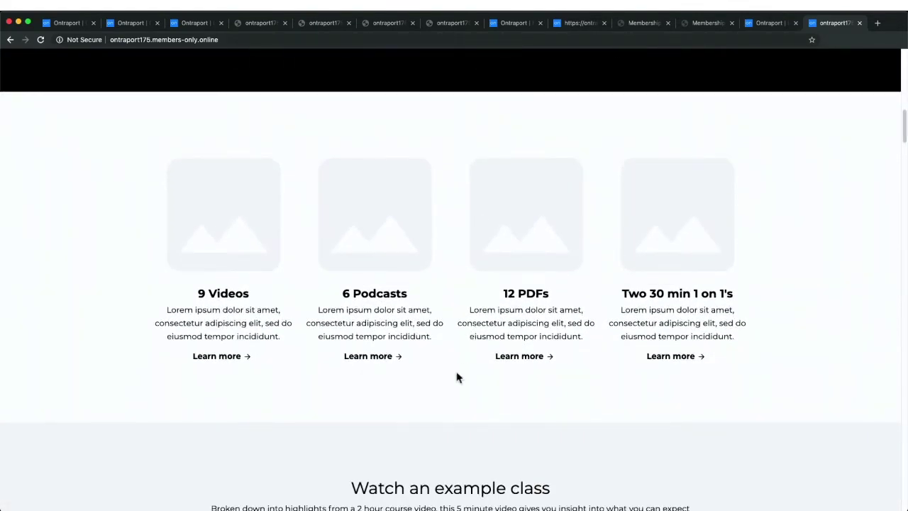
pyautogui.scroll(-7, 735, 340)
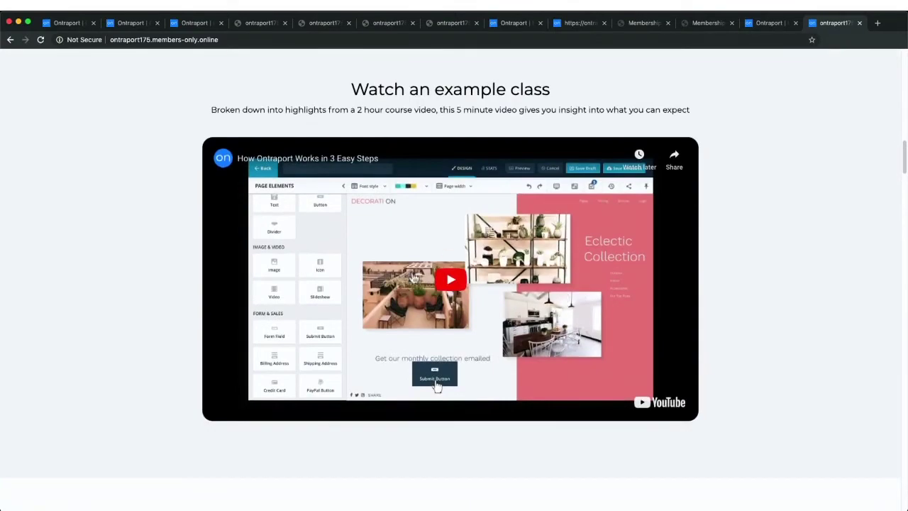
pyautogui.scroll(-4, 612, 209)
pyautogui.scroll(-4, 535, 227)
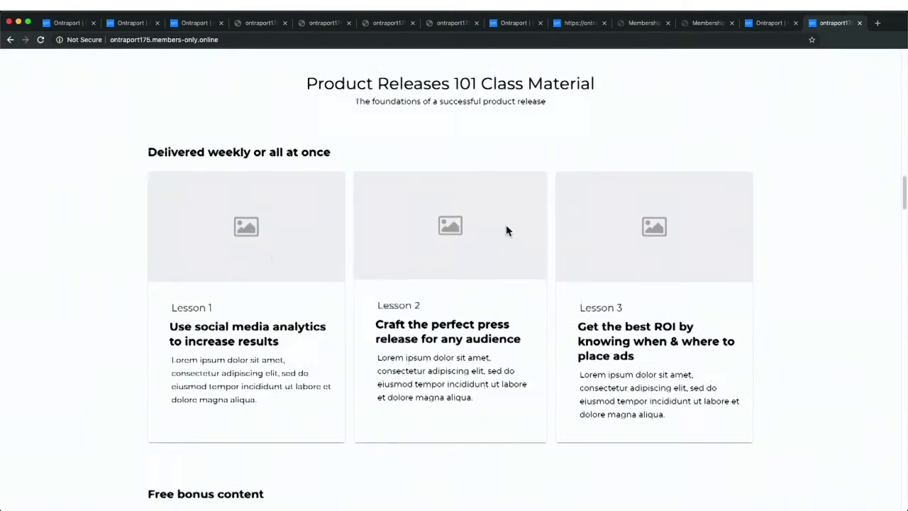
pyautogui.scroll(-1, 536, 227)
pyautogui.scroll(-15, 375, 314)
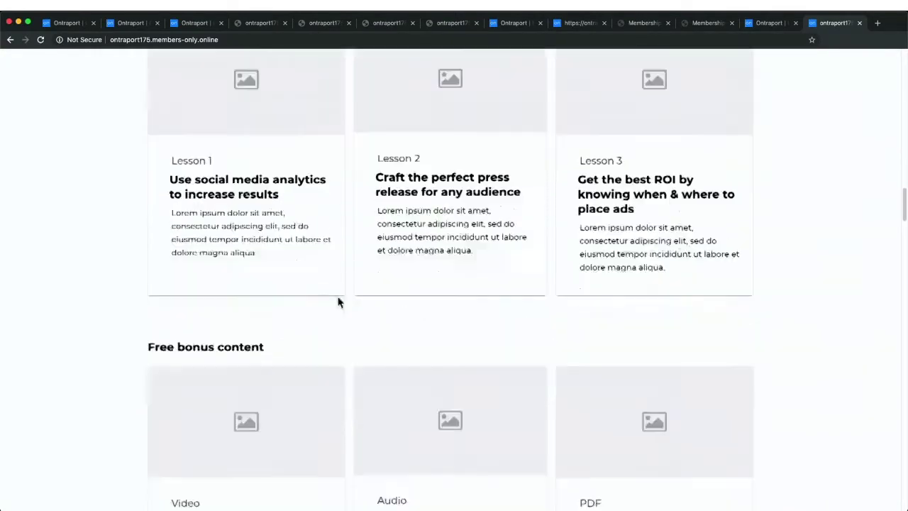
pyautogui.scroll(-17, 354, 307)
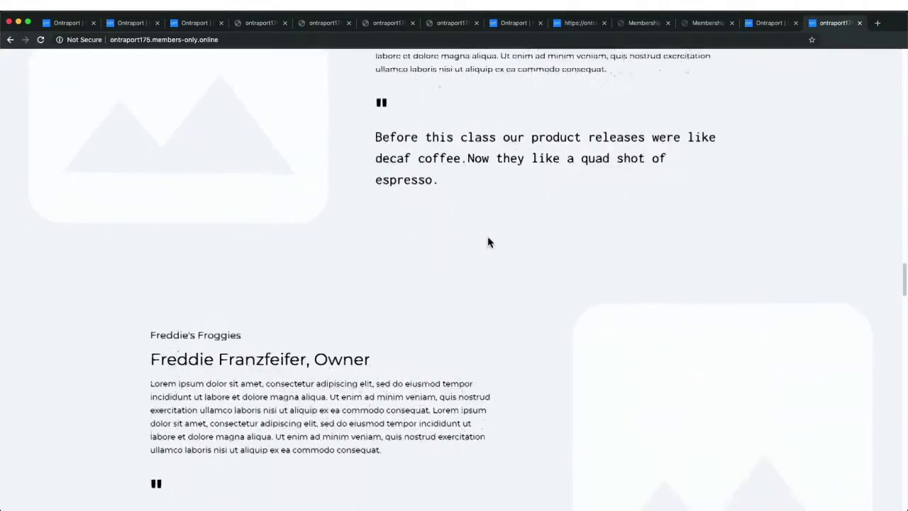
pyautogui.scroll(-16, 435, 307)
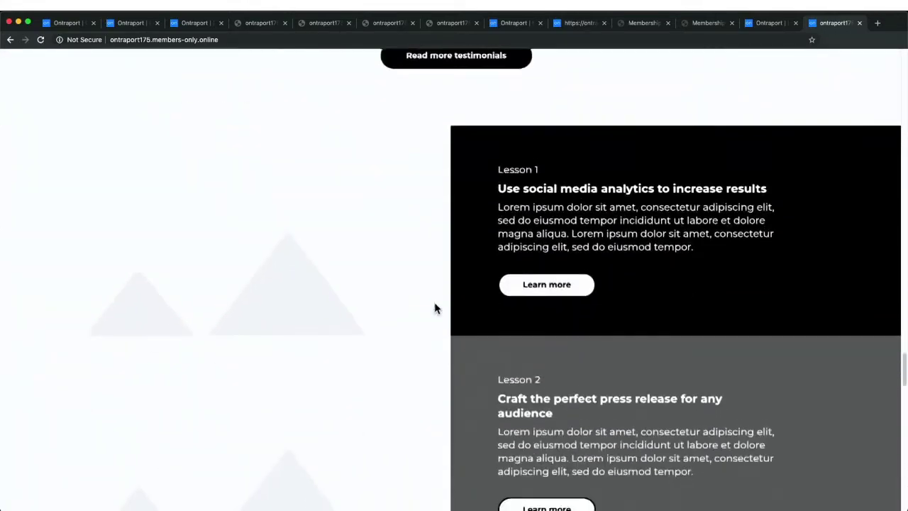
pyautogui.scroll(-8, 435, 307)
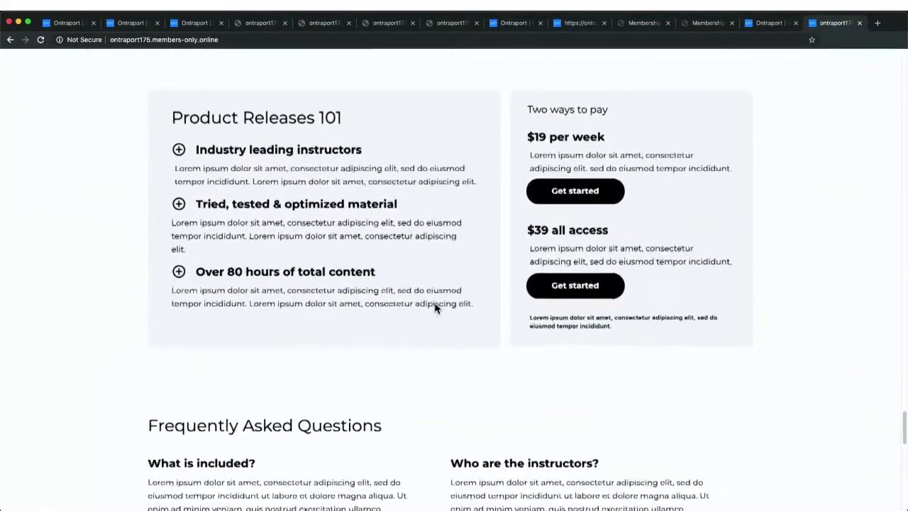
pyautogui.scroll(-7, 435, 307)
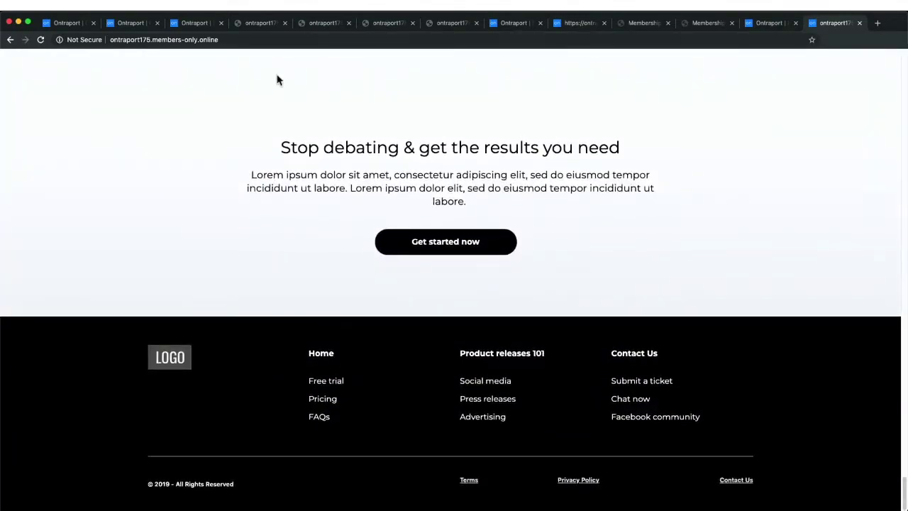
# Step: Open the membership emails from checklist Step 5, re-sort them by name and open the "Declined payment: Subscription payment declined" message
pyautogui.click(201, 25)
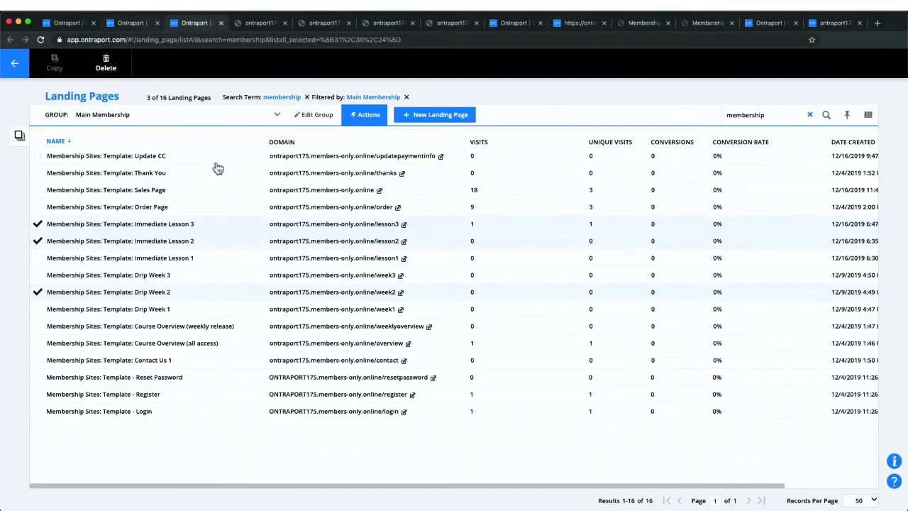
pyautogui.click(132, 26)
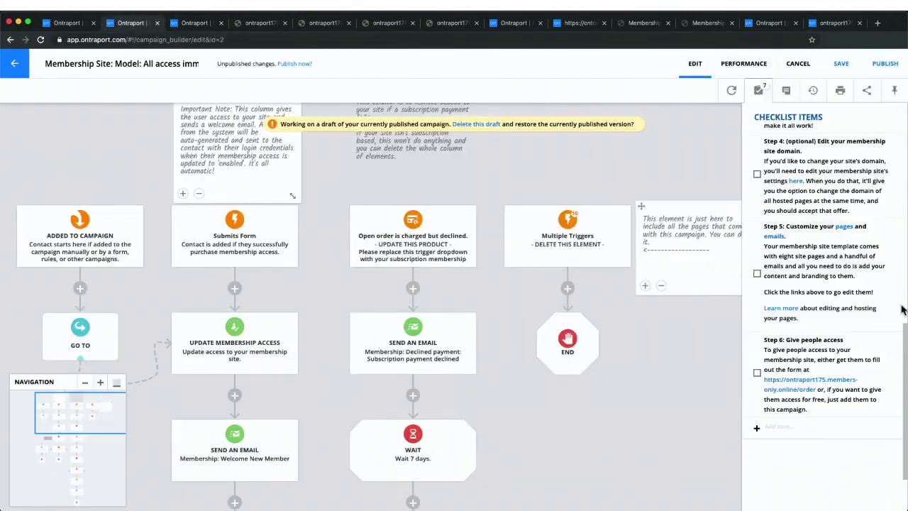
pyautogui.click(773, 239)
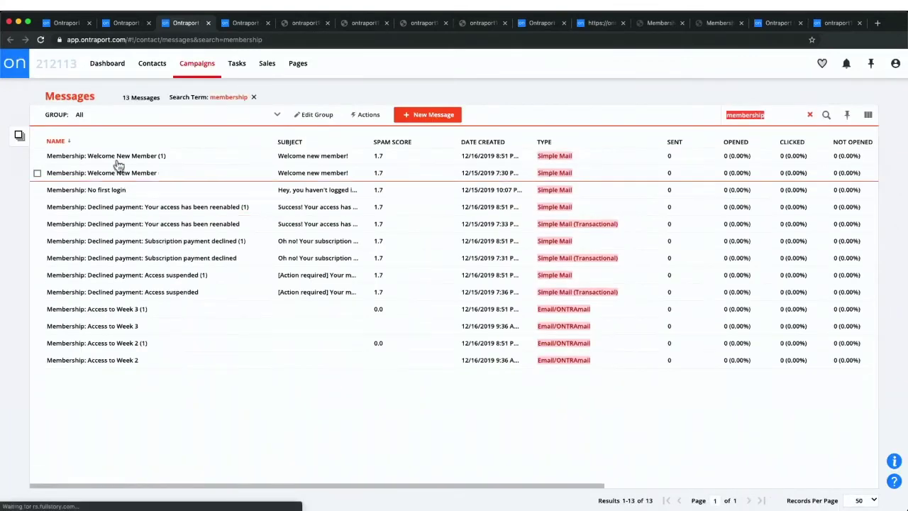
pyautogui.click(56, 142)
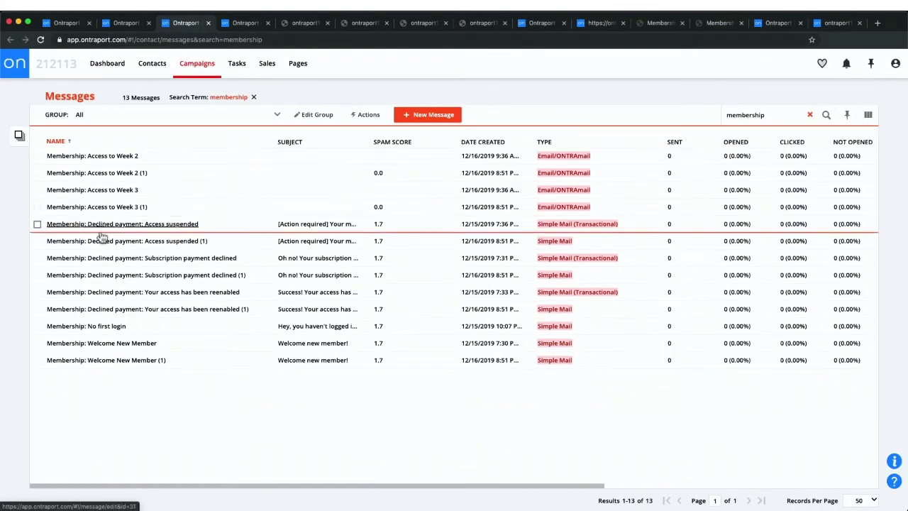
pyautogui.click(171, 264)
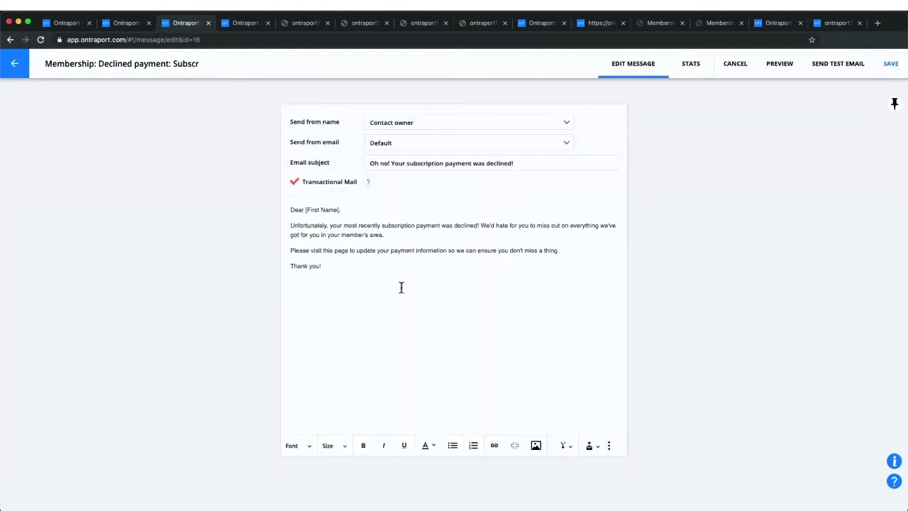
# Step: Return to the all-access campaign and review checklist Step 6 on giving people access and the Added to Campaign element
pyautogui.click(127, 23)
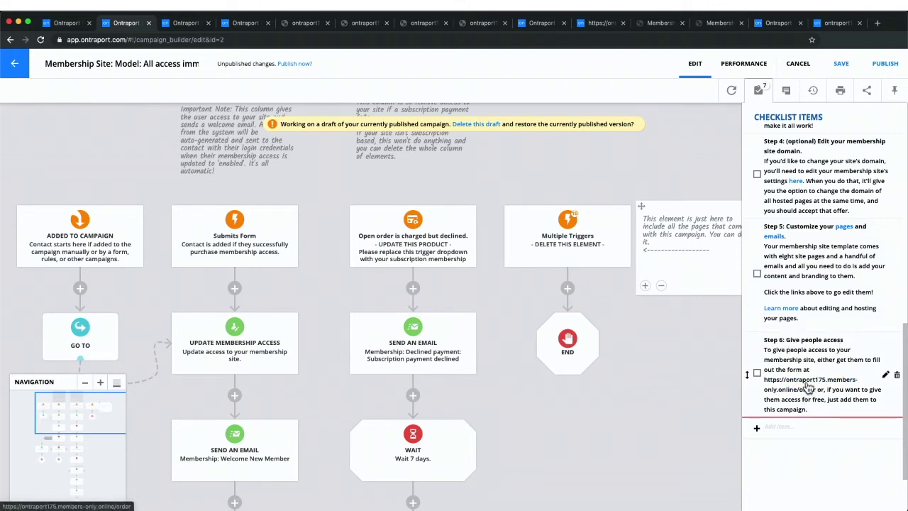
pyautogui.moveTo(68, 165); pyautogui.dragTo(206, 155)
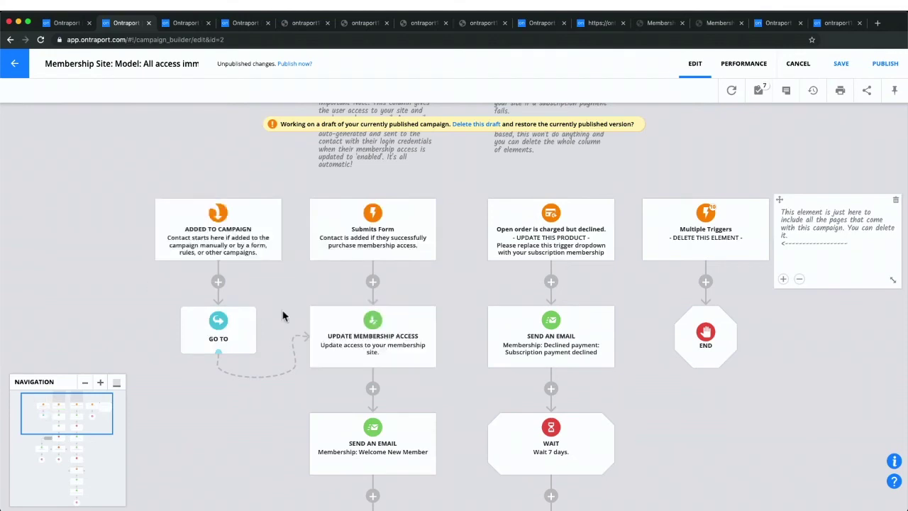
# Step: Open the "Membership Site: Model: Drip access" campaign and review its checklist
pyautogui.moveTo(404, 491)
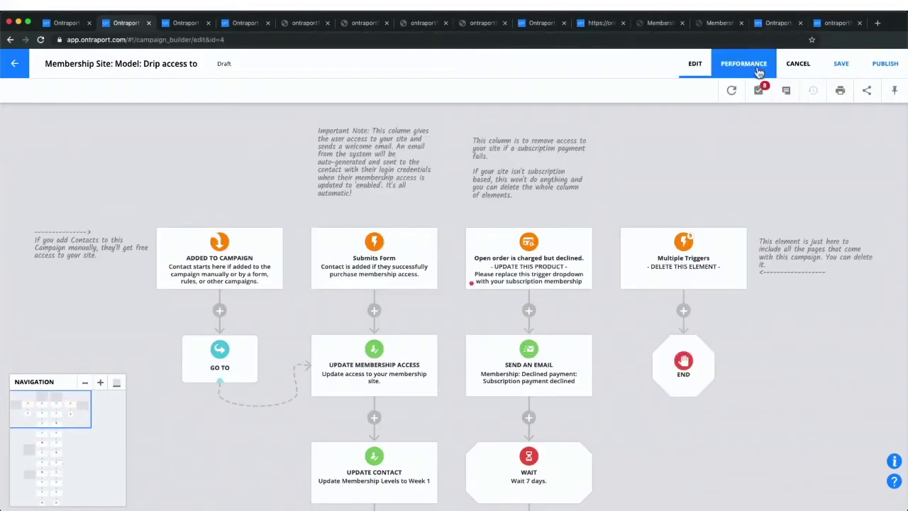
pyautogui.click(759, 90)
pyautogui.scroll(-1, 832, 431)
pyautogui.scroll(-5, 832, 430)
pyautogui.scroll(3, 291, 463)
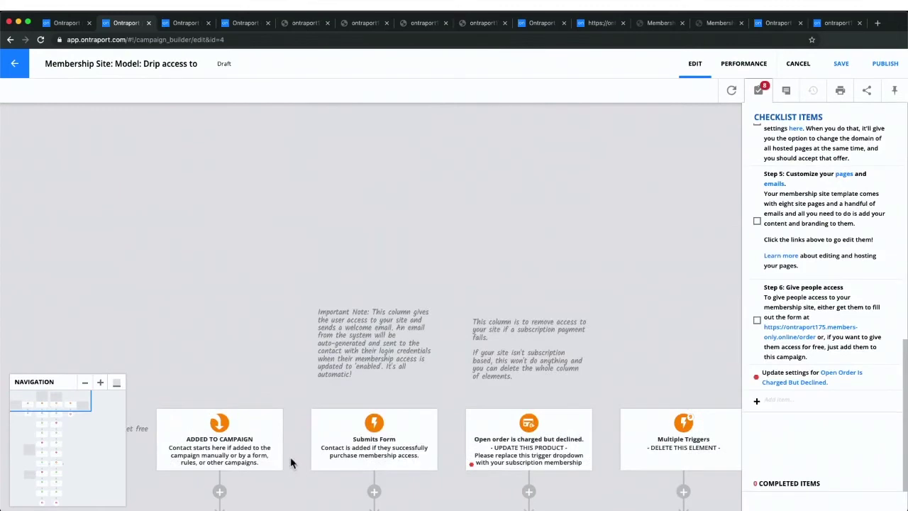
# Step: Examine the drip campaign's weekly sequence of membership level updates, emails and waits, including the notes beside it
pyautogui.scroll(-7, 295, 396)
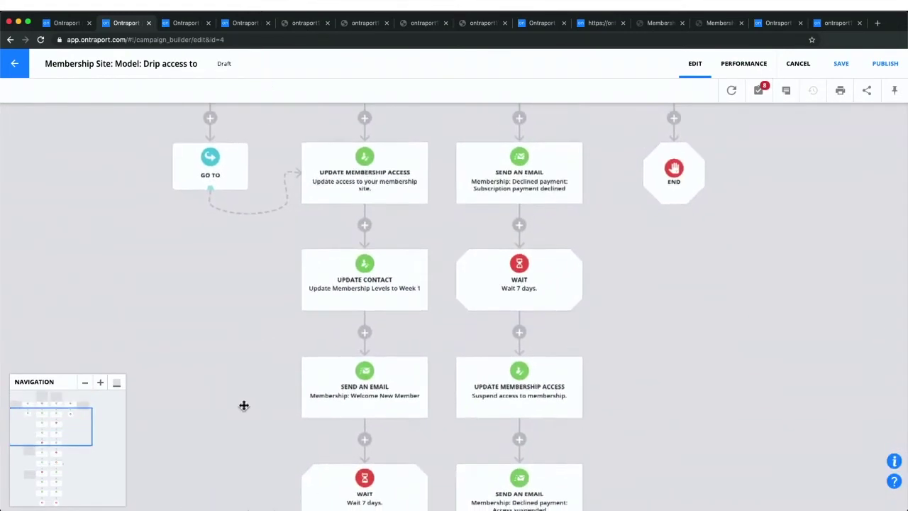
pyautogui.moveTo(294, 367); pyautogui.dragTo(329, 260)
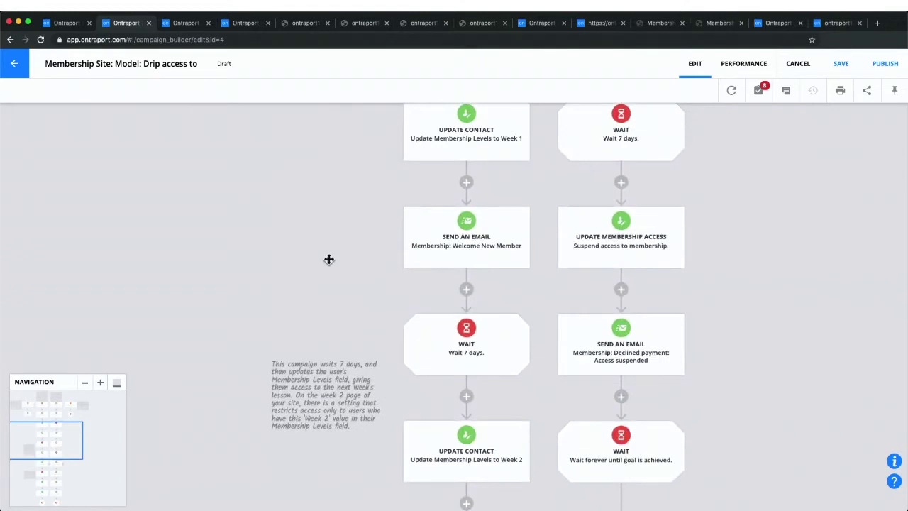
pyautogui.moveTo(329, 259); pyautogui.dragTo(267, 286)
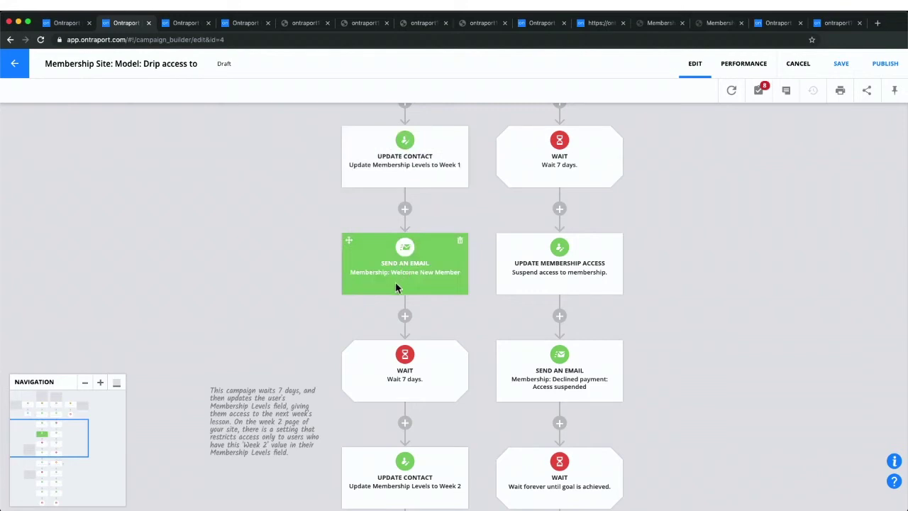
pyautogui.scroll(-5, 268, 321)
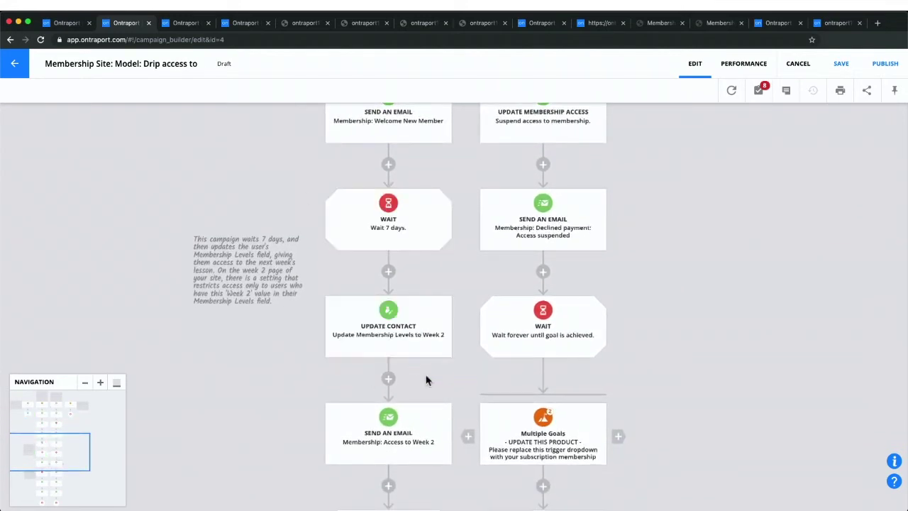
pyautogui.moveTo(425, 379); pyautogui.dragTo(413, 279)
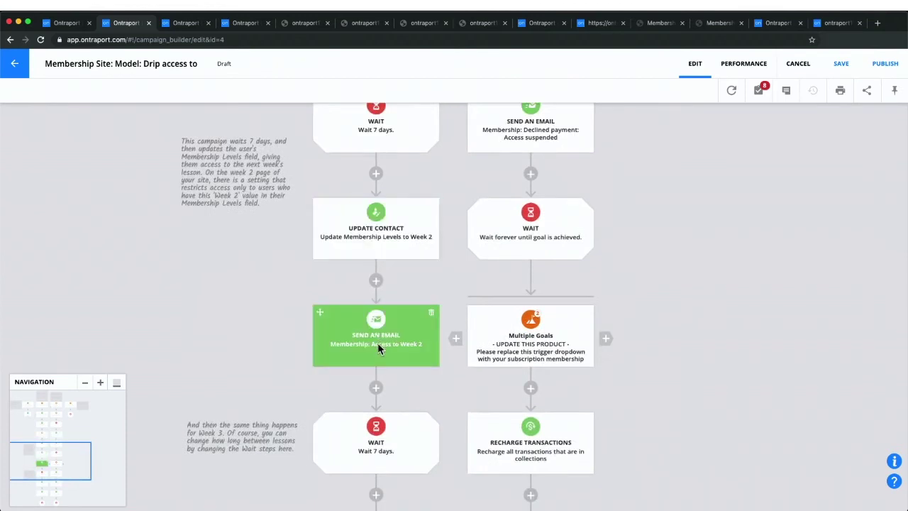
pyautogui.moveTo(217, 348); pyautogui.dragTo(210, 162)
pyautogui.scroll(-3, 280, 381)
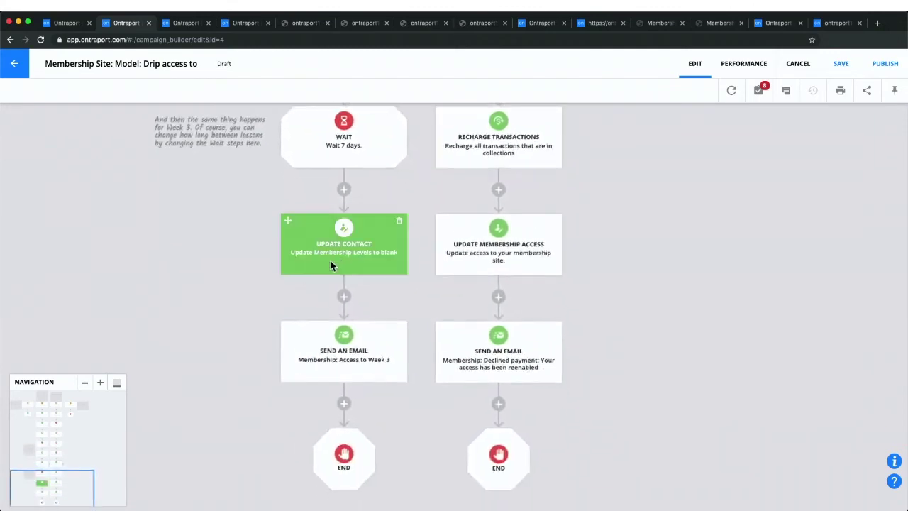
# Step: Add Week 3 as the Membership Levels value in the Update Contact element after the last seven-day wait
pyautogui.click(330, 260)
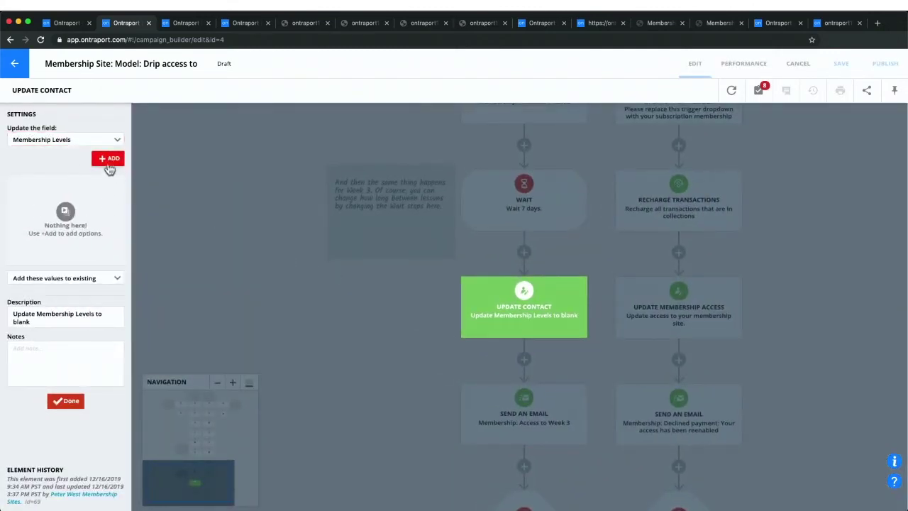
pyautogui.click(109, 159)
pyautogui.click(61, 217)
pyautogui.click(221, 277)
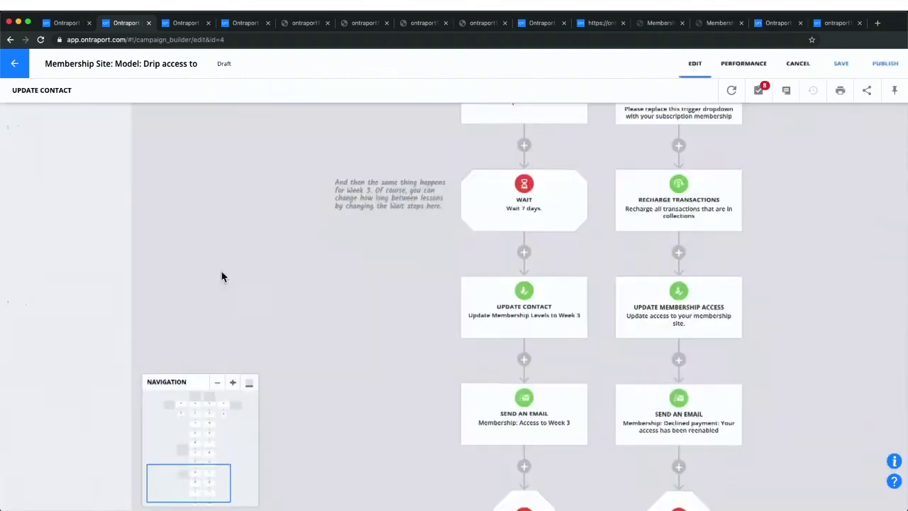
# Step: Review the drip campaign from its End elements back up to the Multiple Triggers element, and reopen its checklist
pyautogui.moveTo(264, 361); pyautogui.dragTo(263, 217)
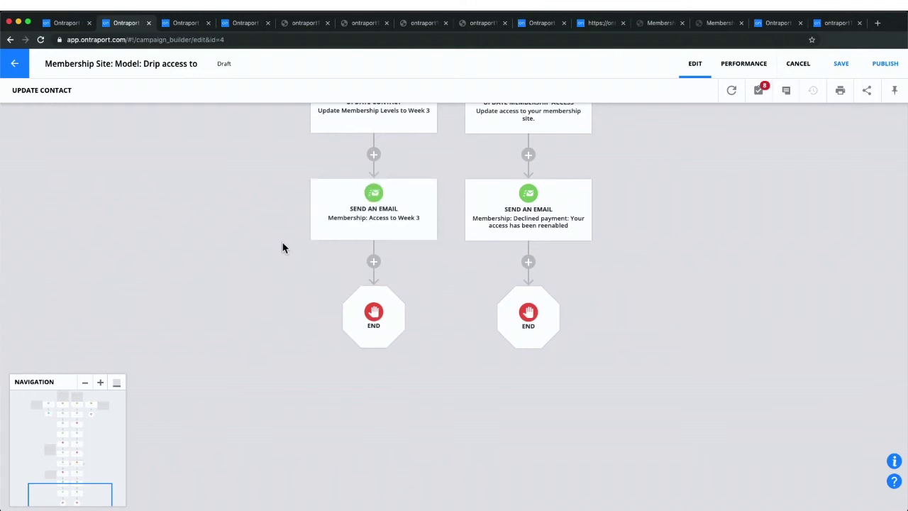
pyautogui.scroll(-3, 400, 222)
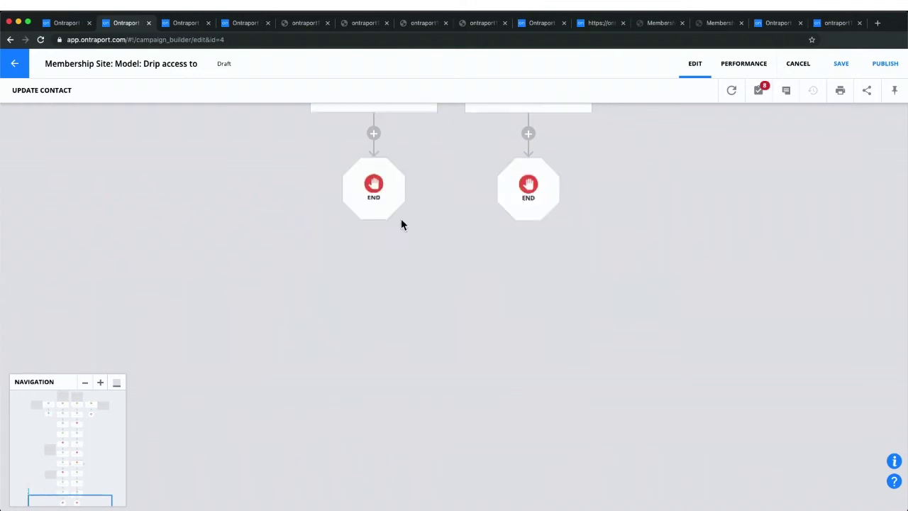
pyautogui.scroll(5, 309, 253)
pyautogui.scroll(3, 260, 276)
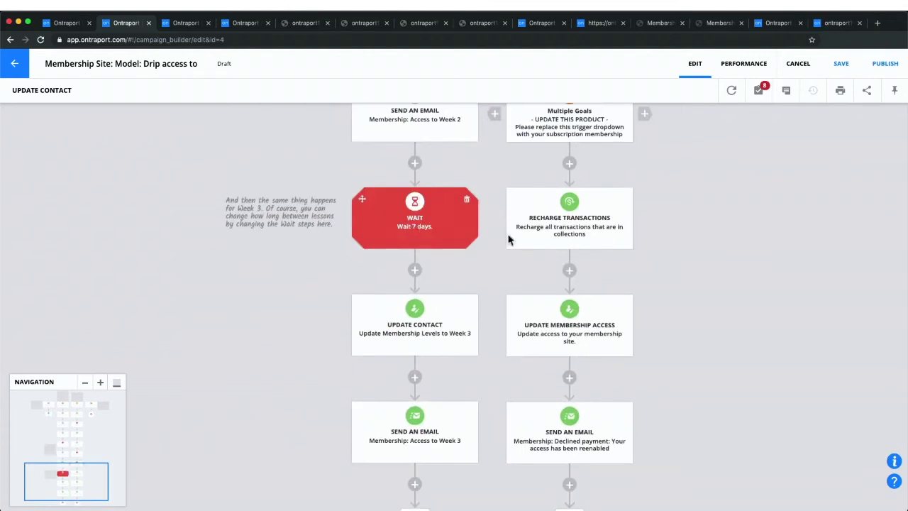
pyautogui.scroll(5, 729, 233)
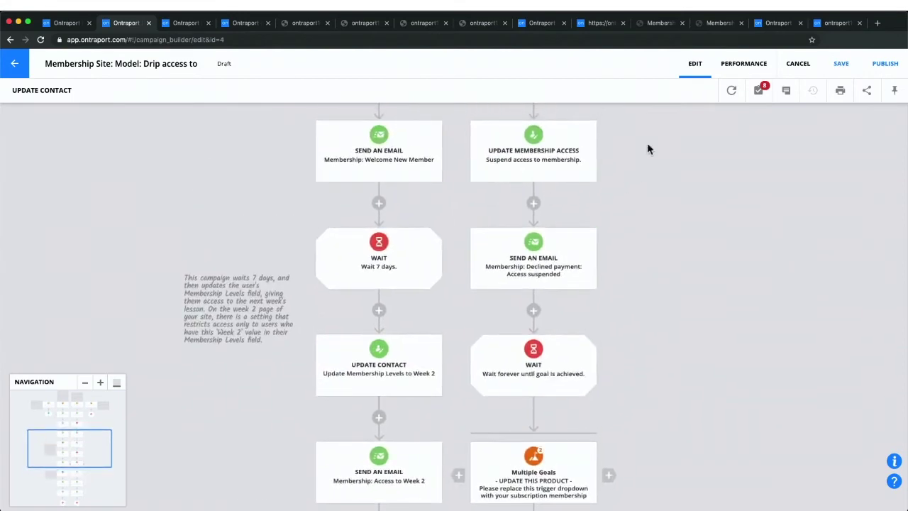
pyautogui.scroll(4, 655, 333)
pyautogui.scroll(2, 617, 205)
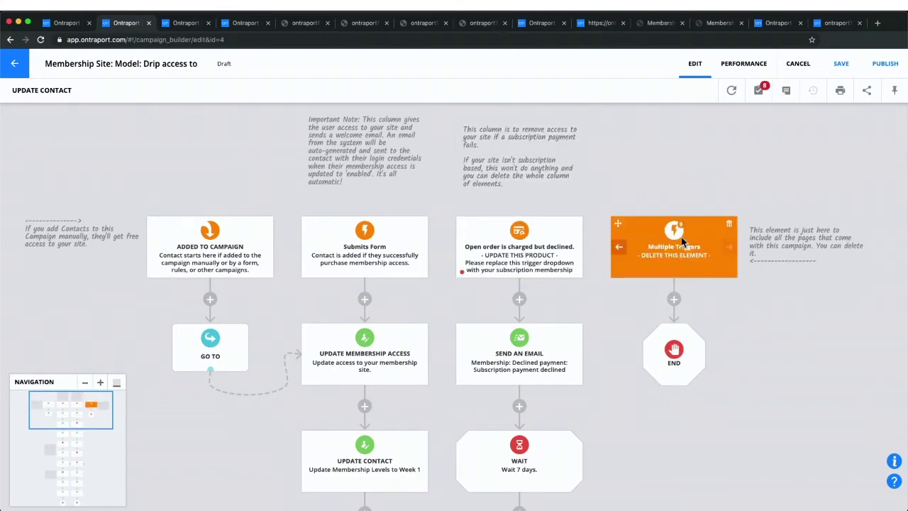
pyautogui.moveTo(754, 452); pyautogui.dragTo(679, 369)
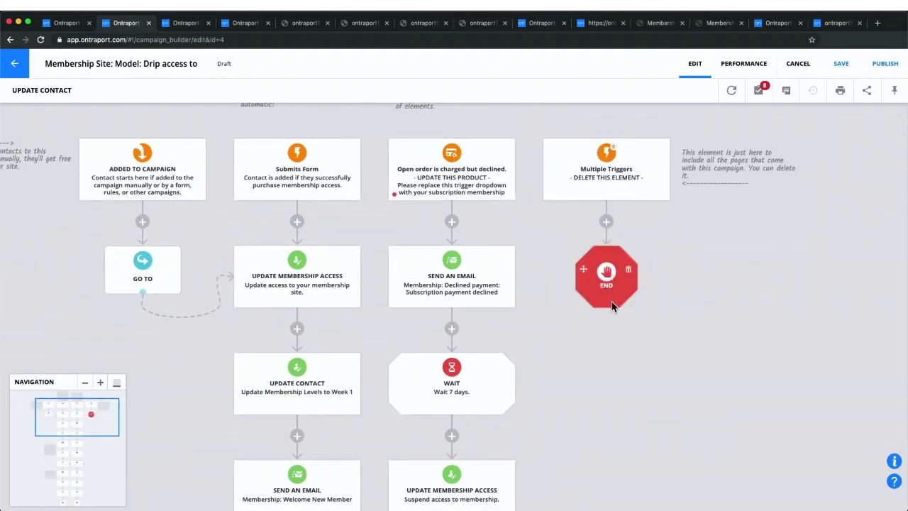
pyautogui.click(757, 91)
pyautogui.click(687, 381)
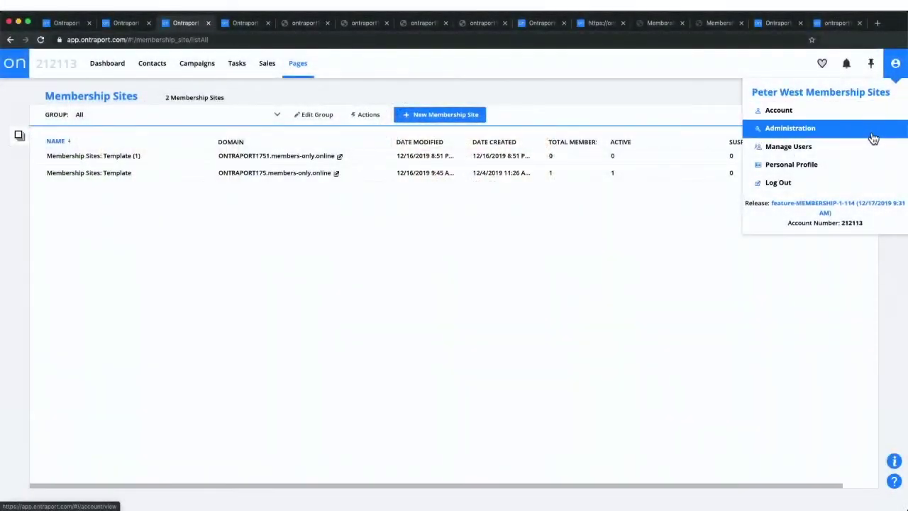
# Step: Open the account's Administration settings from the Membership Sites list
pyautogui.click(873, 138)
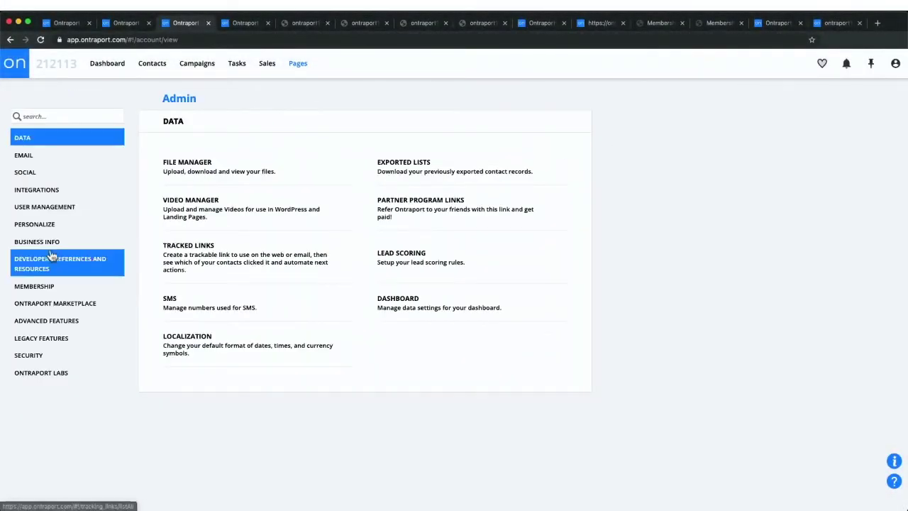
pyautogui.moveTo(298, 66)
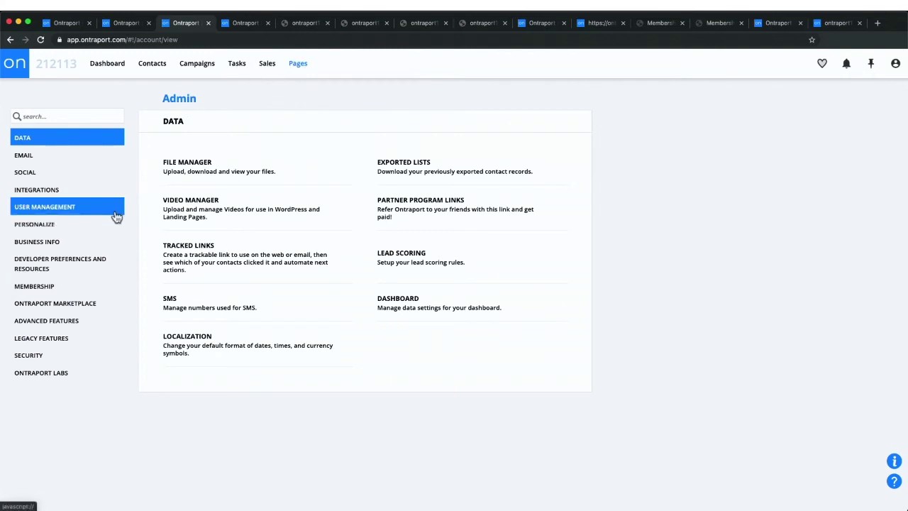
# Step: Start a new membership site from the account's Membership settings
pyautogui.click(43, 288)
pyautogui.click(205, 179)
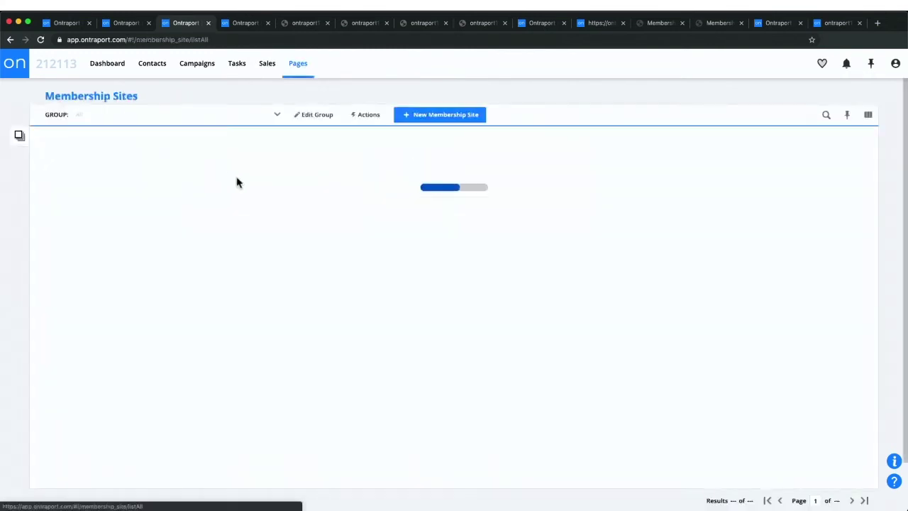
pyautogui.click(446, 115)
# Step: Create the Ontraport-hosted domain onlinedemo.members-only.online for the membership site and save it
pyautogui.click(424, 137)
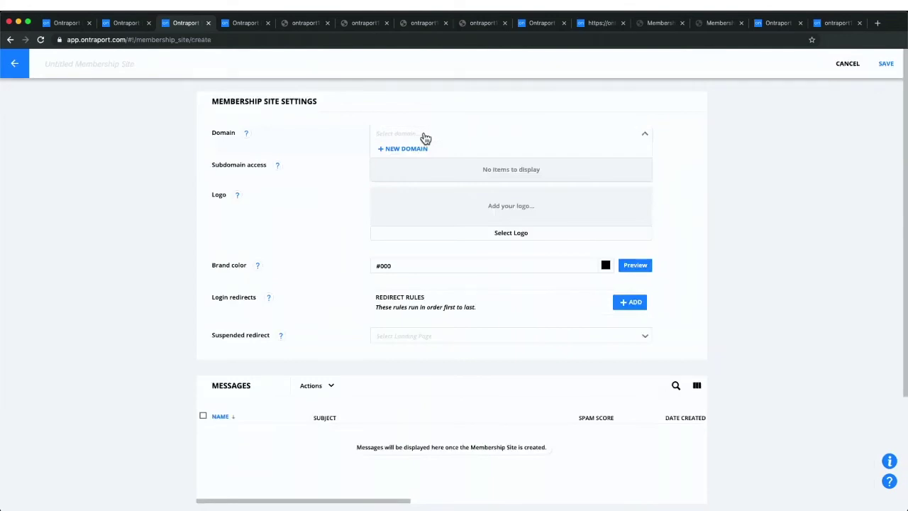
pyautogui.click(486, 151)
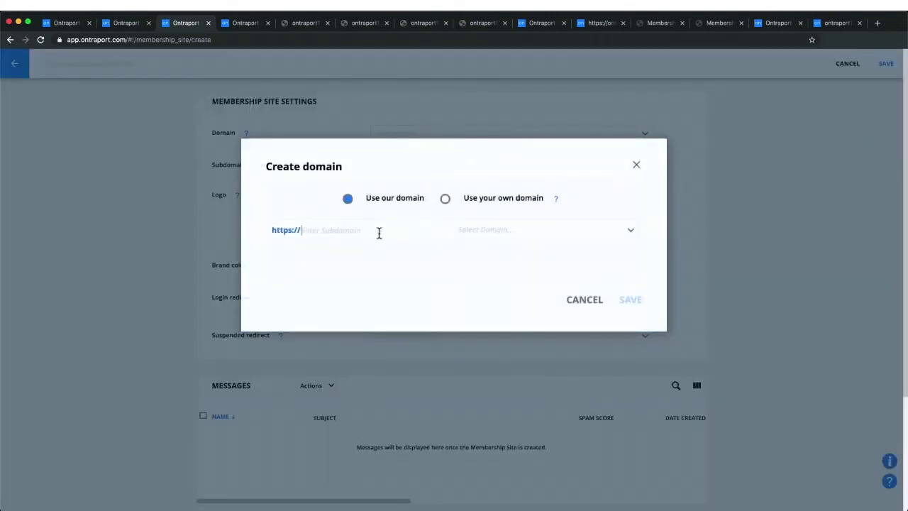
pyautogui.write('onlinedemo')
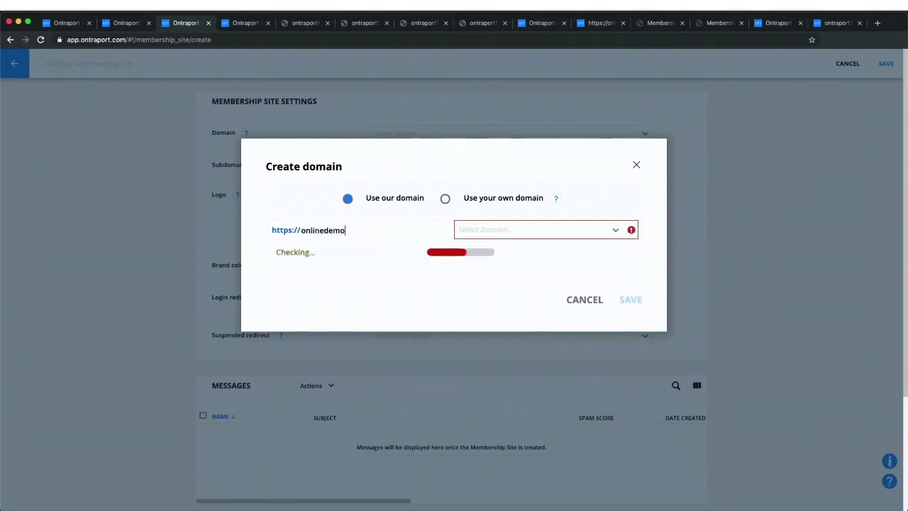
pyautogui.click(477, 235)
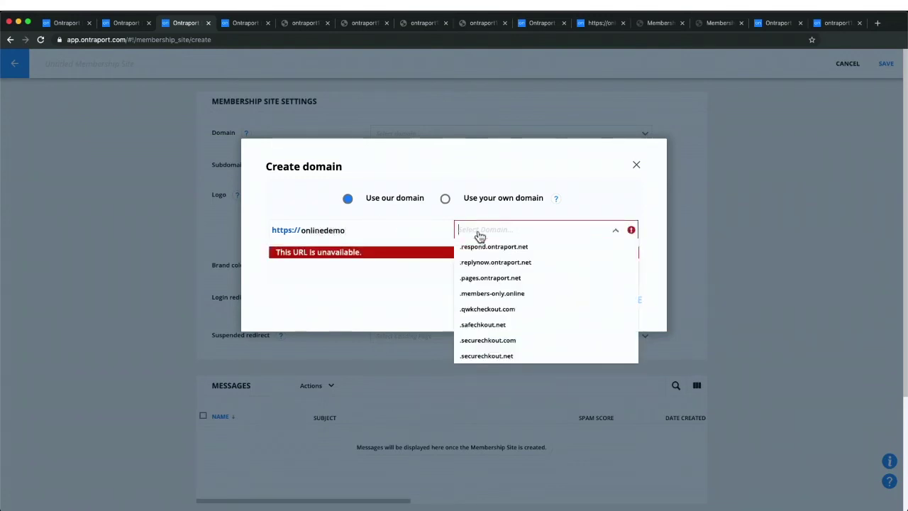
pyautogui.click(517, 295)
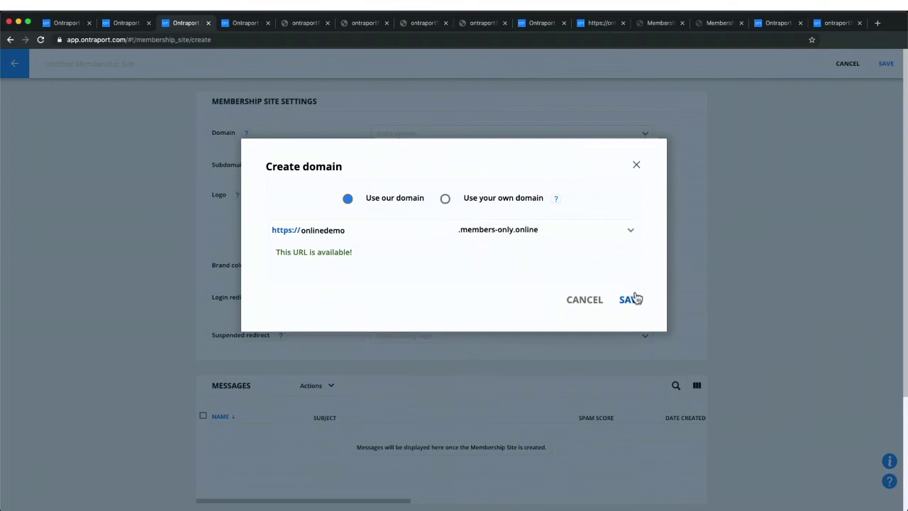
pyautogui.click(630, 300)
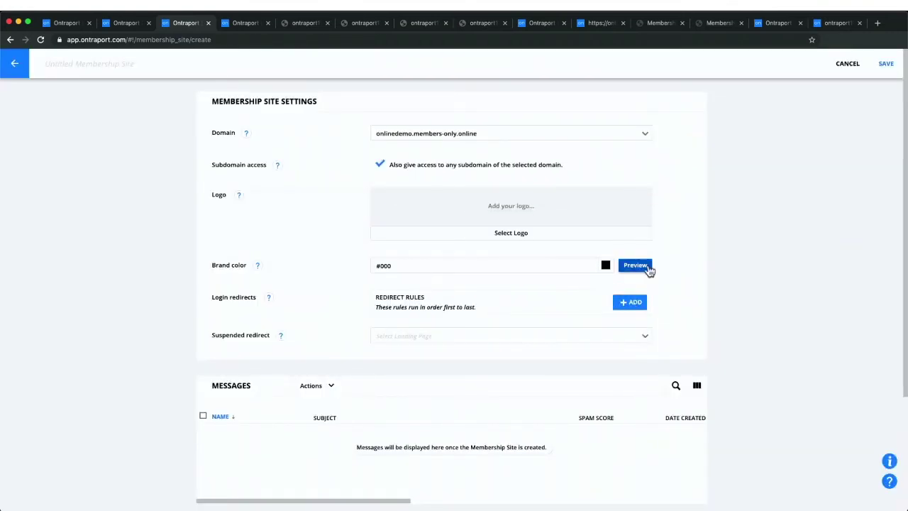
# Step: Set the membership site's brand color to purple #6a1b9a
pyautogui.click(605, 266)
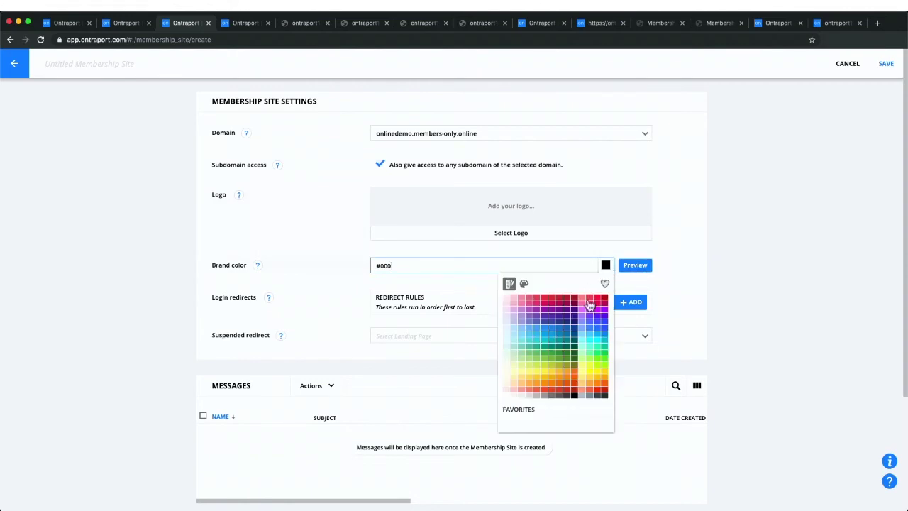
pyautogui.click(567, 310)
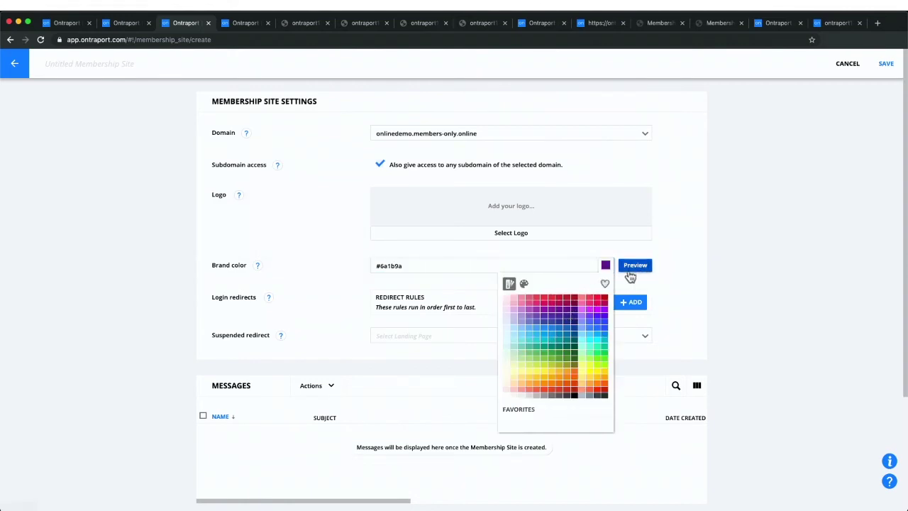
pyautogui.click(656, 284)
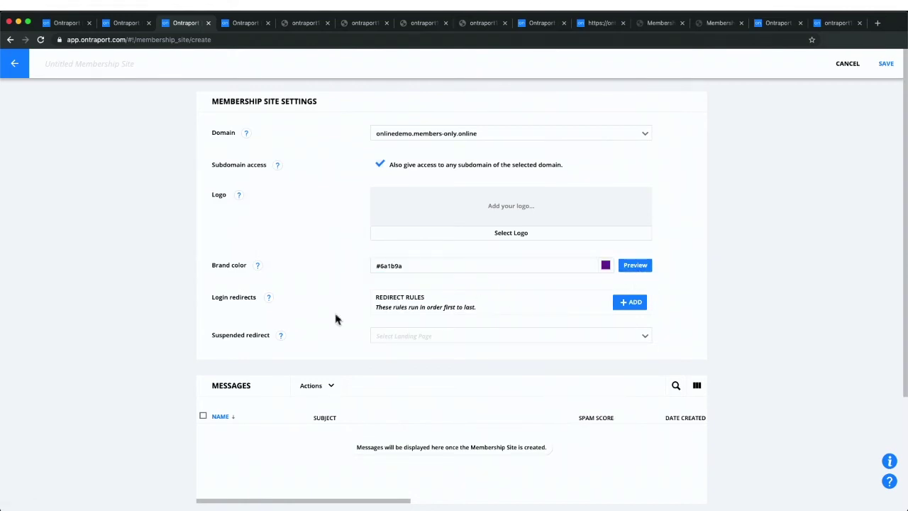
pyautogui.doubleClick(150, 383)
pyautogui.click(250, 337)
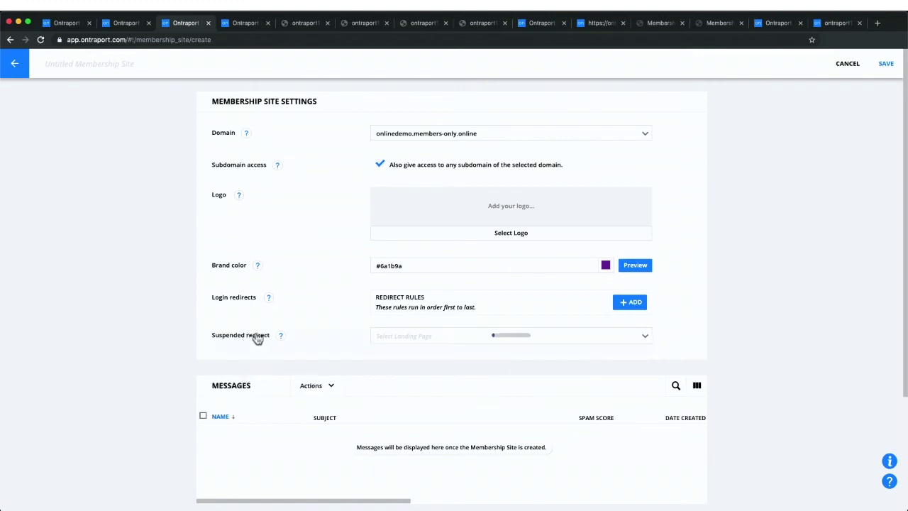
pyautogui.click(239, 307)
# Step: Start a login redirect rule with a "Field is this value" condition on the Membership Levels field
pyautogui.scroll(-4, 256, 319)
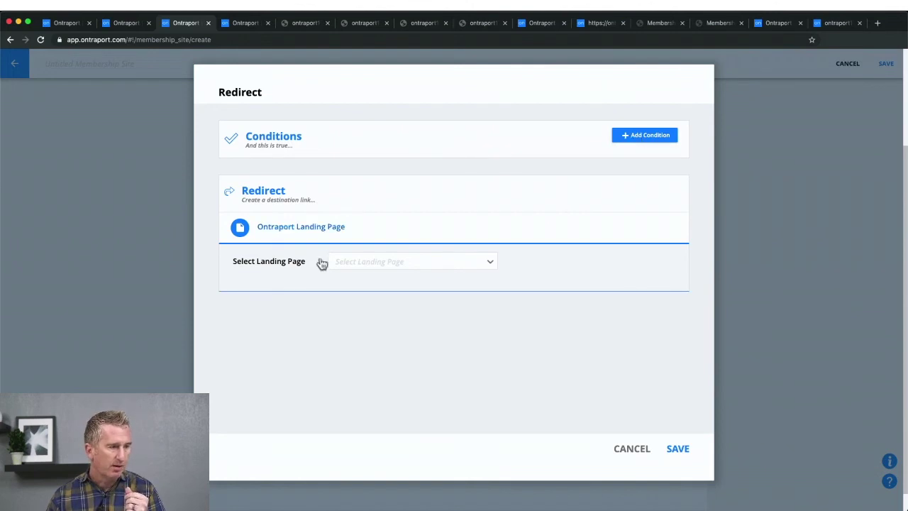
pyautogui.click(649, 138)
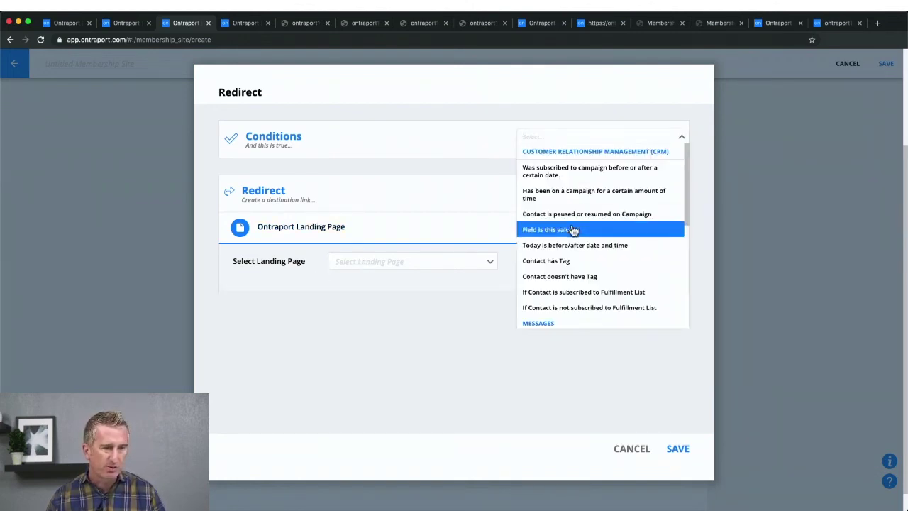
pyautogui.click(573, 230)
pyautogui.click(281, 185)
pyautogui.write('wee')
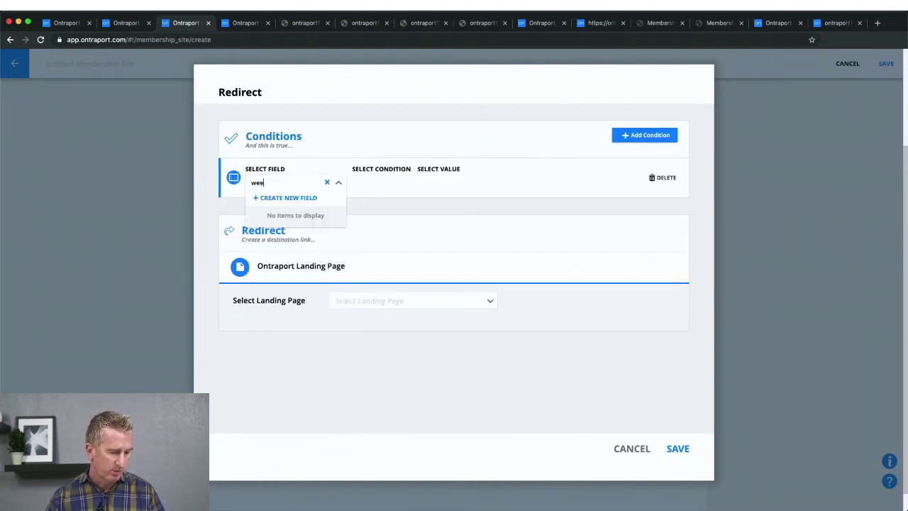
pyautogui.press('BackSpace')
pyautogui.press('BackSpace')
pyautogui.press('BackSpace')
pyautogui.press('BackSpace')
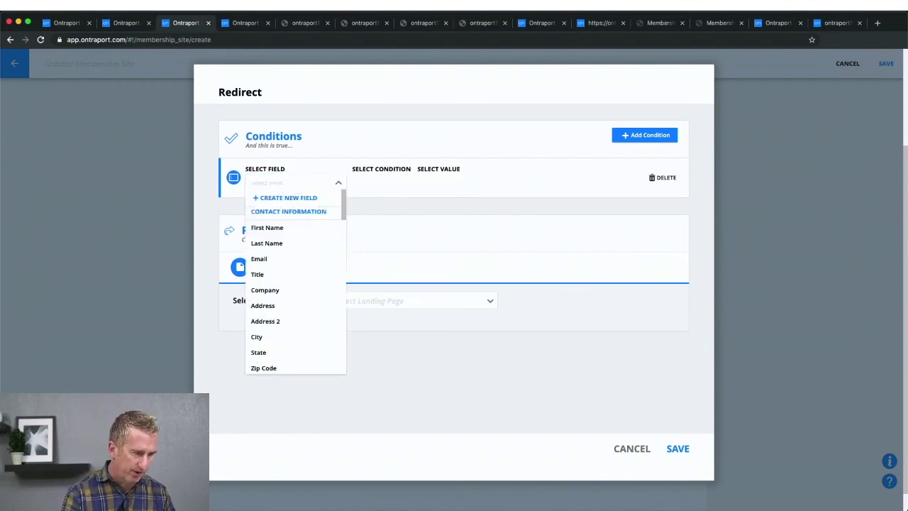
pyautogui.write('member')
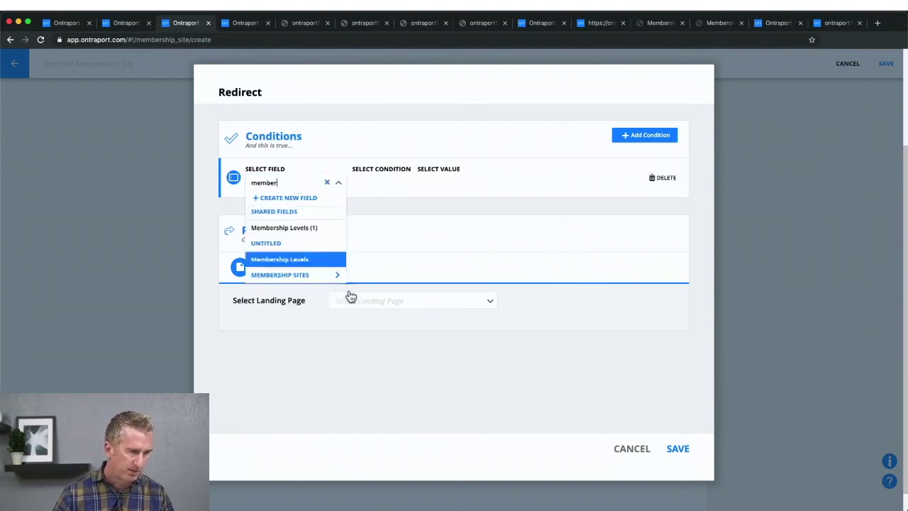
pyautogui.click(330, 259)
# Step: Set the redirect rule's Membership Levels condition to Contains Week 1
pyautogui.click(386, 185)
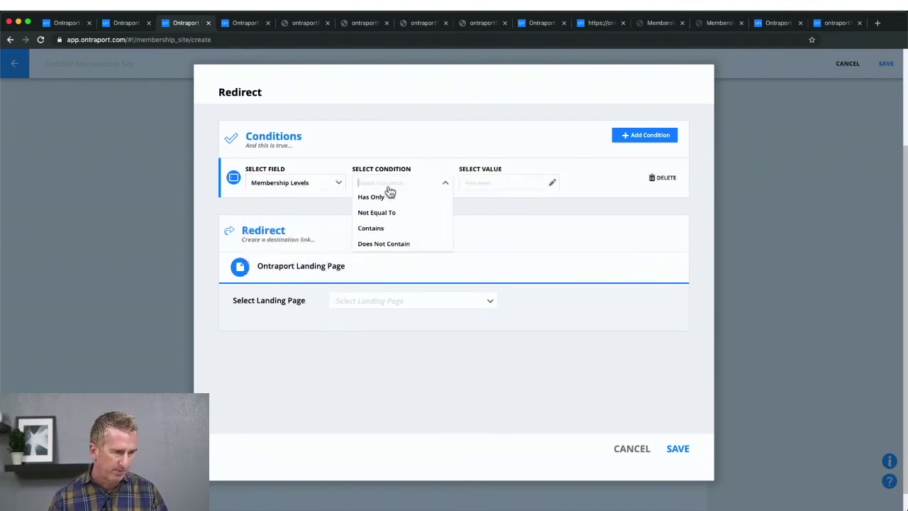
pyautogui.click(397, 228)
pyautogui.click(473, 184)
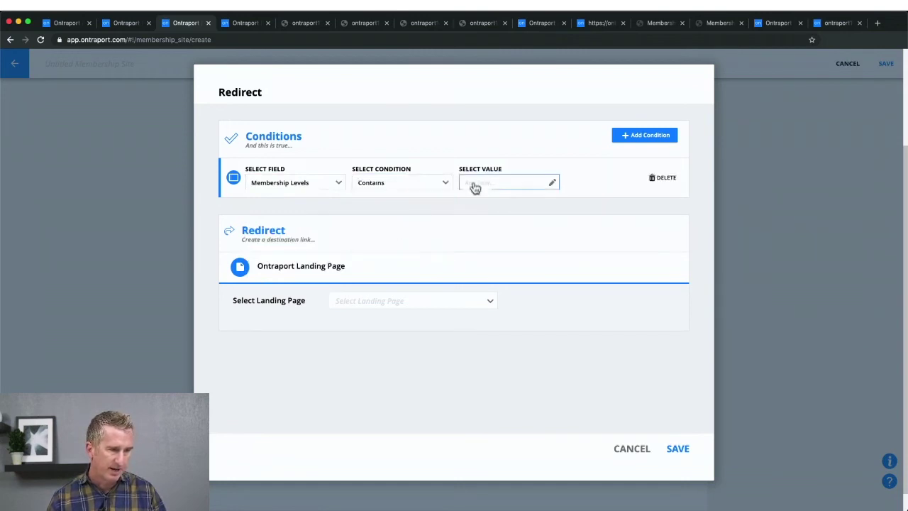
pyautogui.click(487, 197)
# Step: Choose the Membership Sites: Template: Content Week 1 landing page as the Week 1 redirect destination and save the rule
pyautogui.click(375, 304)
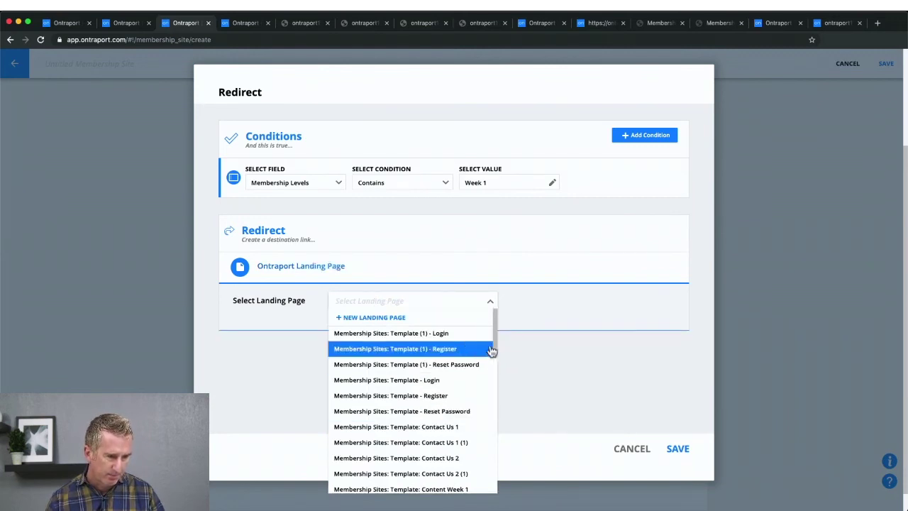
pyautogui.moveTo(497, 340); pyautogui.dragTo(496, 376)
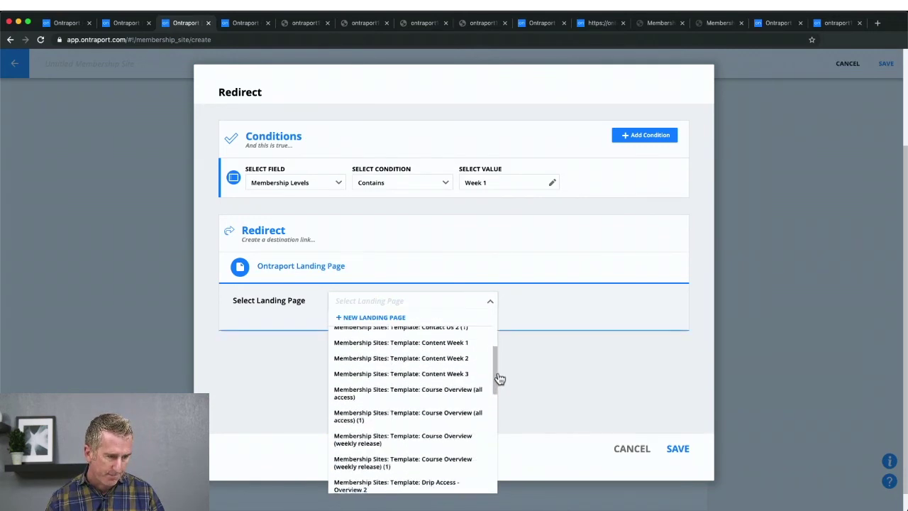
pyautogui.click(456, 352)
pyautogui.click(680, 451)
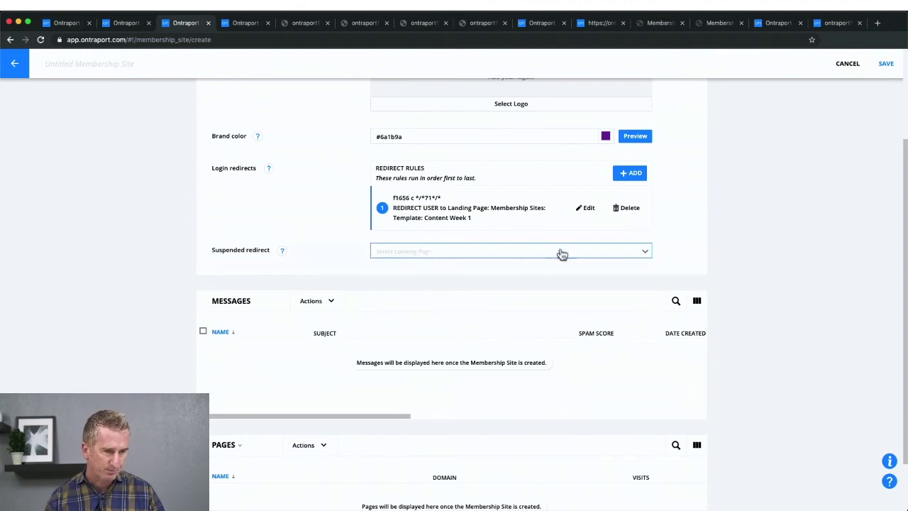
# Step: Start a second login redirect rule with a "Field is this value" condition on Membership Levels
pyautogui.click(634, 175)
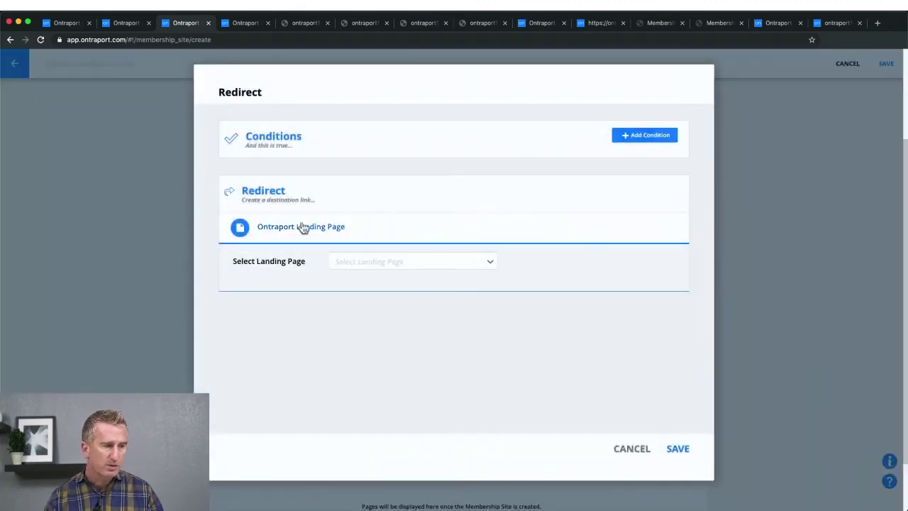
pyautogui.click(642, 135)
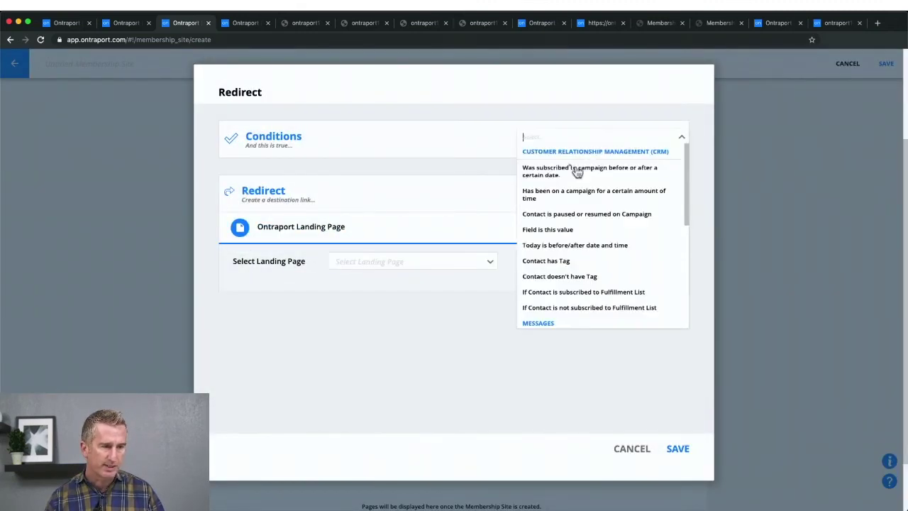
pyautogui.click(553, 229)
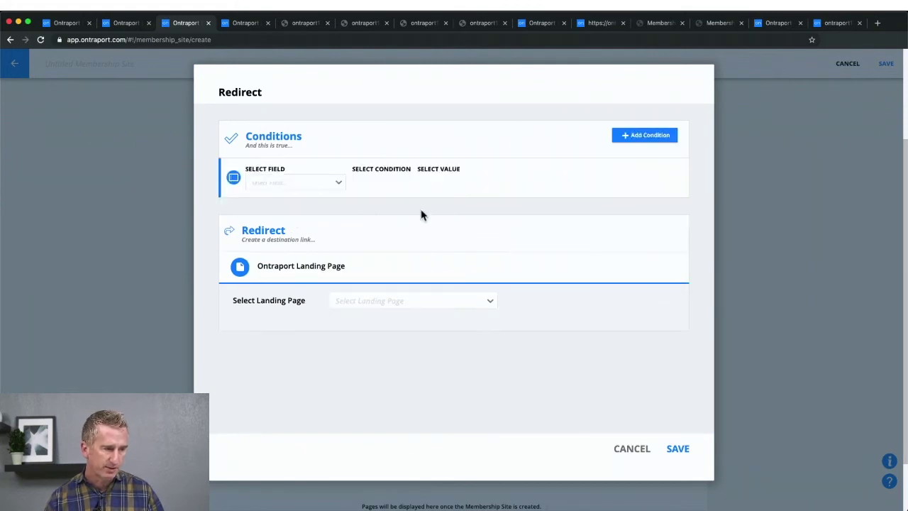
pyautogui.click(293, 185)
pyautogui.write('member')
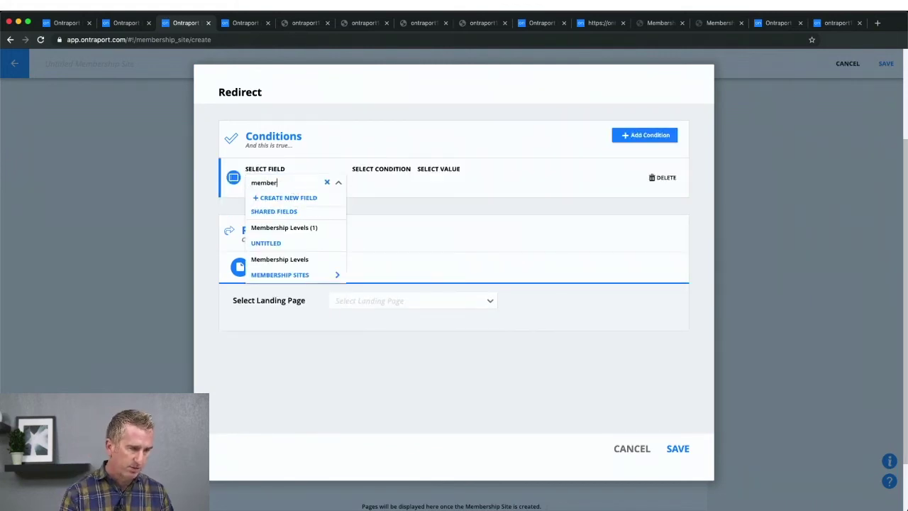
pyautogui.click(288, 260)
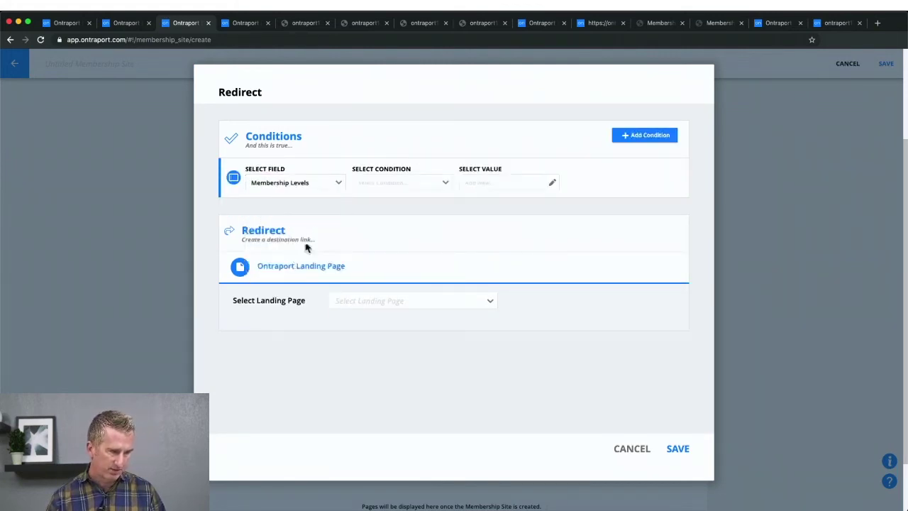
# Step: Set the second rule's Membership Levels condition to Contains Week 2
pyautogui.click(395, 186)
pyautogui.click(397, 228)
pyautogui.click(488, 186)
pyautogui.write('w')
pyautogui.click(491, 213)
# Step: Choose the Membership Sites: Template: Drip Week 2 landing page as the Week 2 redirect destination and save the rule
pyautogui.click(417, 303)
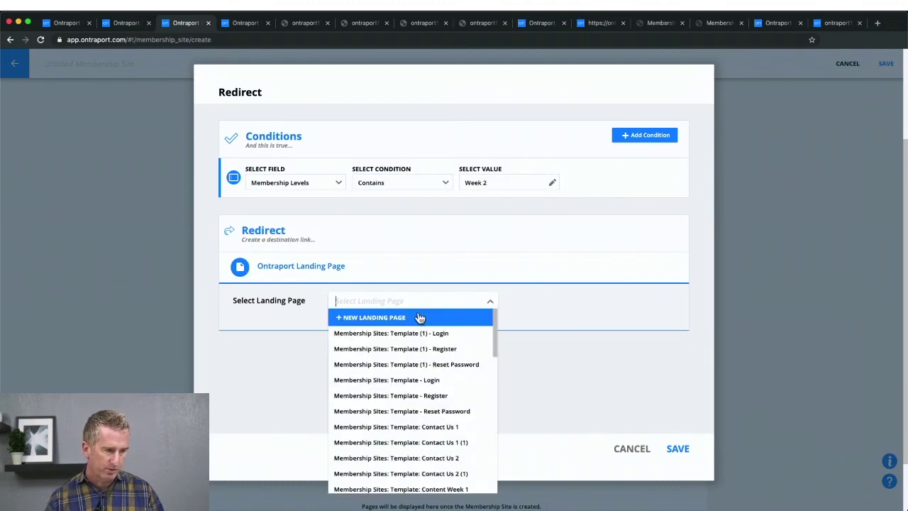
pyautogui.write('2')
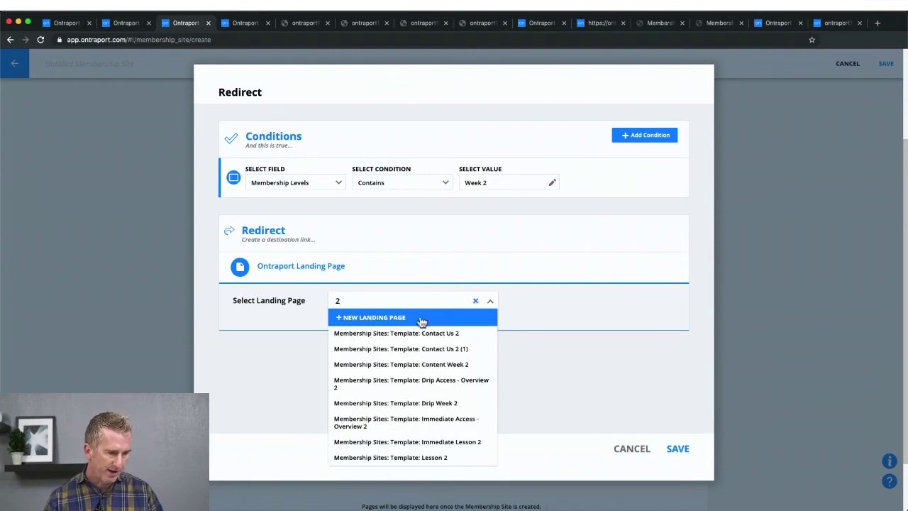
pyautogui.click(422, 403)
pyautogui.click(675, 448)
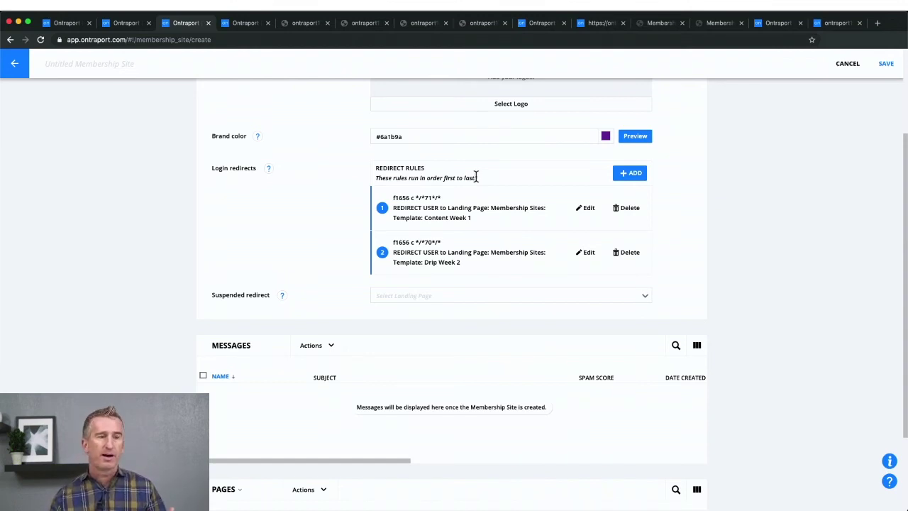
# Step: Move the Drip Week 2 redirect rule above the Content Week 1 rule and set the suspended redirect to Membership Sites: Template: Update CC
pyautogui.moveTo(371, 263); pyautogui.dragTo(379, 215)
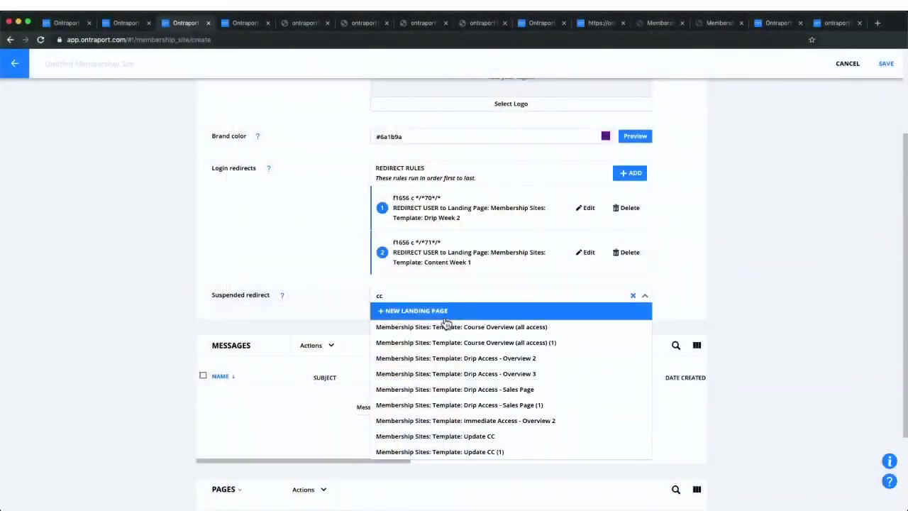
pyautogui.click(456, 436)
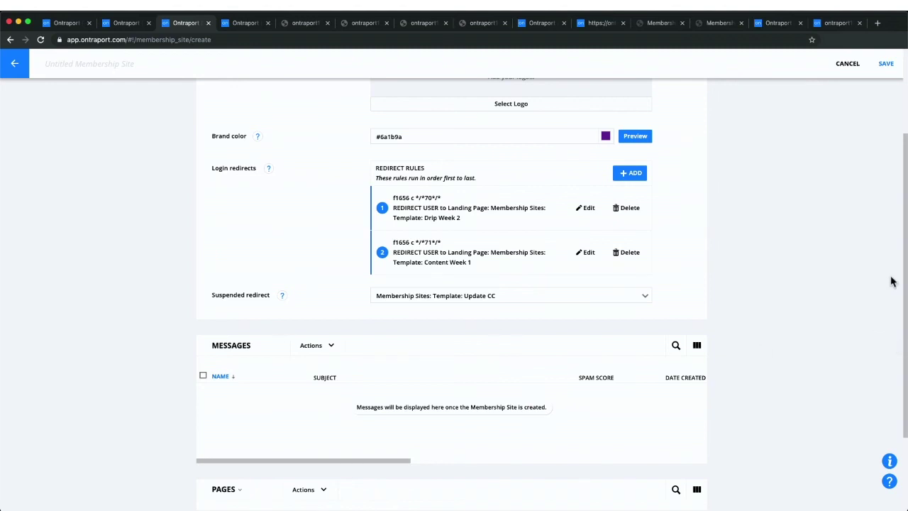
# Step: Name the membership site Demo Membership and save it
pyautogui.moveTo(905, 263); pyautogui.dragTo(903, 331)
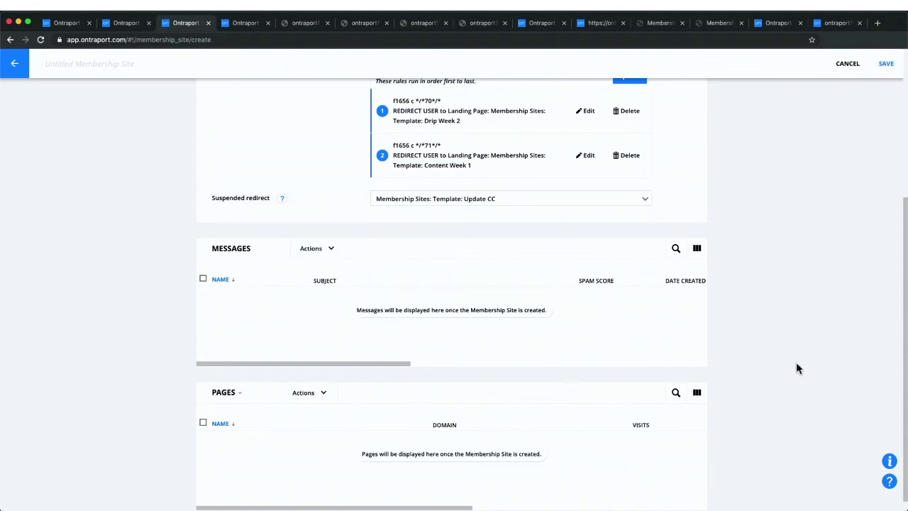
pyautogui.scroll(-1, 791, 370)
pyautogui.scroll(4, 766, 354)
pyautogui.scroll(-4, 756, 338)
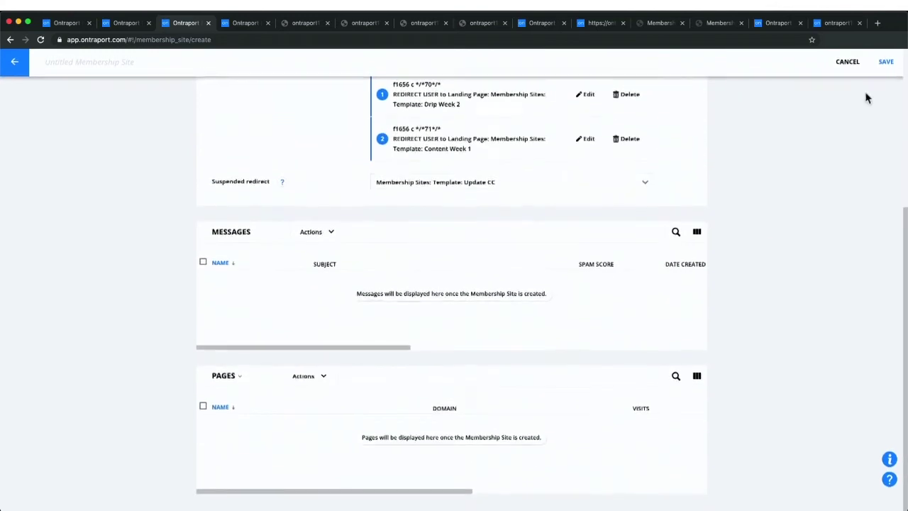
pyautogui.click(886, 64)
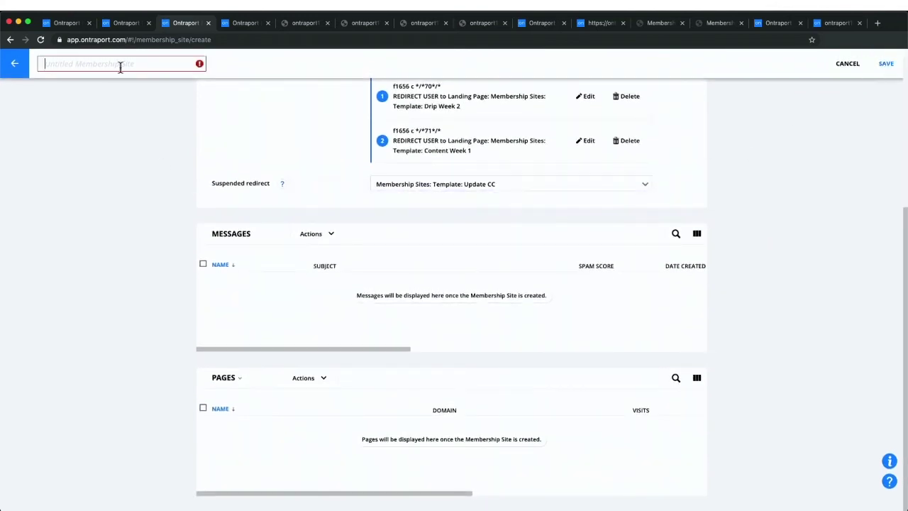
pyautogui.write('Te')
pyautogui.click(886, 66)
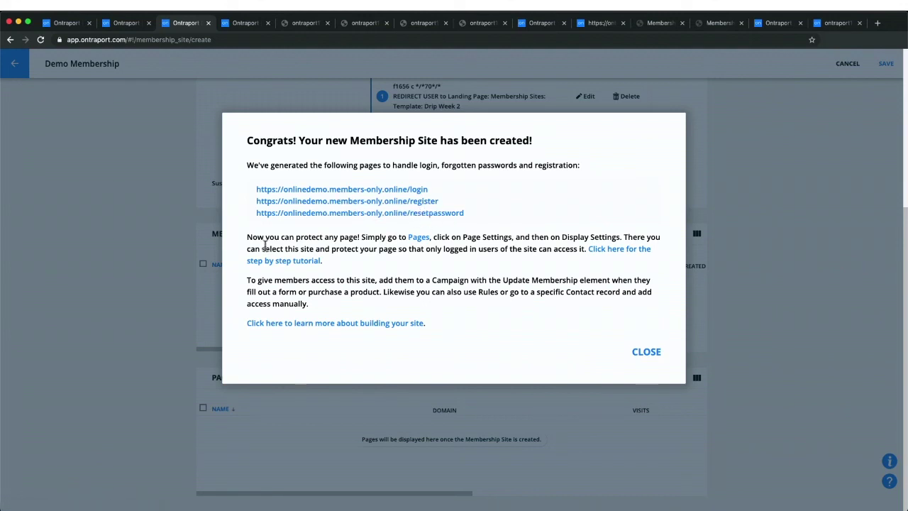
# Step: Read the page protection and member access instructions in the new membership site notice and close it
pyautogui.moveTo(294, 237); pyautogui.dragTo(458, 264)
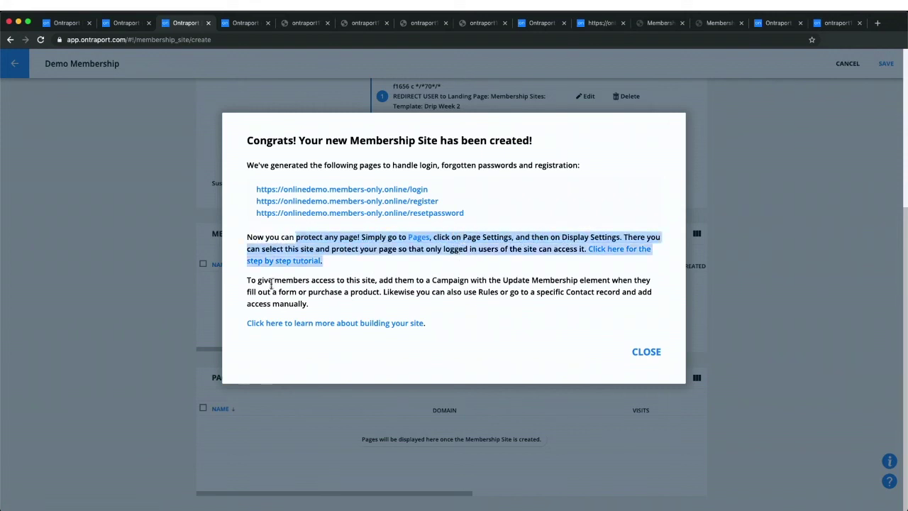
pyautogui.moveTo(250, 280); pyautogui.dragTo(532, 301)
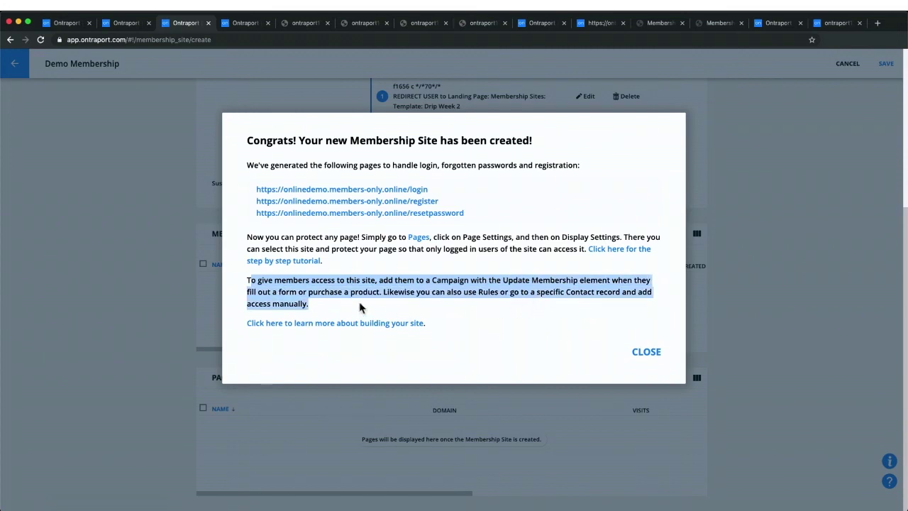
pyautogui.click(646, 352)
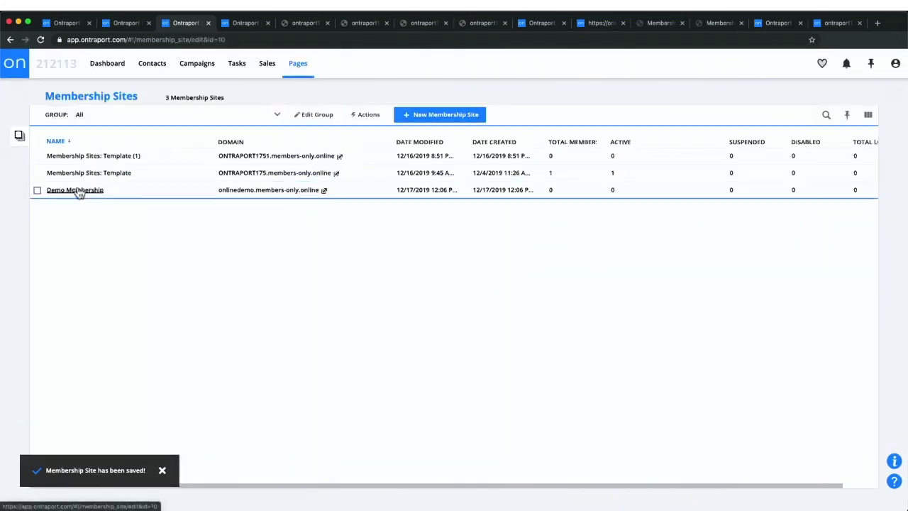
# Step: Open the Demo Membership site and review its Register message in the editor, closing it without saving
pyautogui.click(75, 190)
pyautogui.scroll(-5, 766, 399)
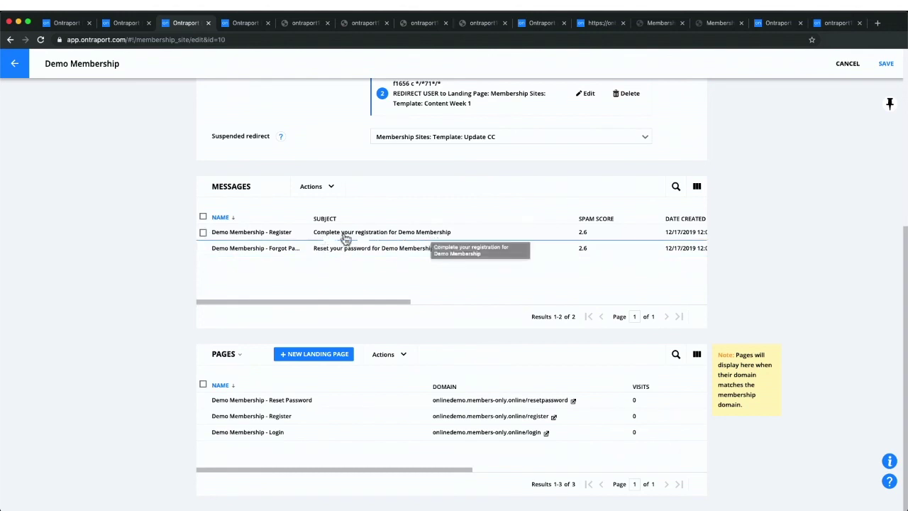
pyautogui.click(203, 232)
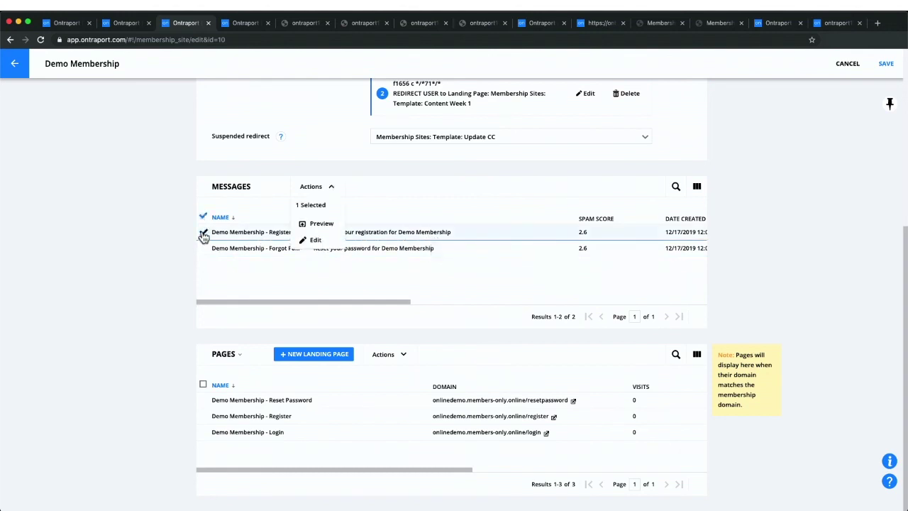
pyautogui.click(317, 239)
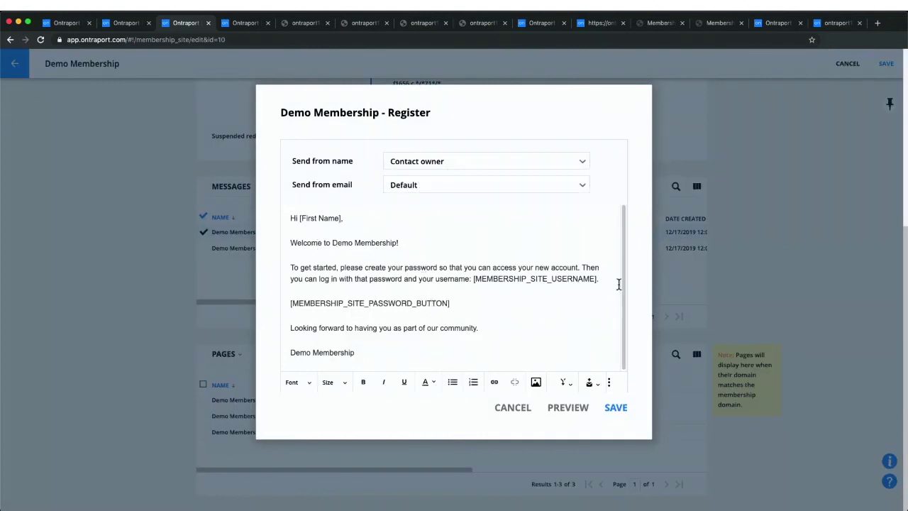
pyautogui.moveTo(622, 284); pyautogui.dragTo(614, 245)
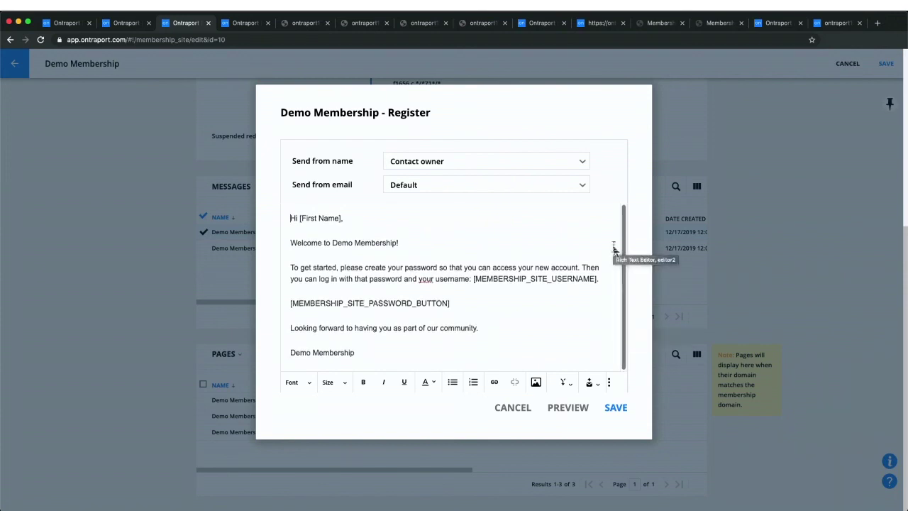
pyautogui.click(511, 412)
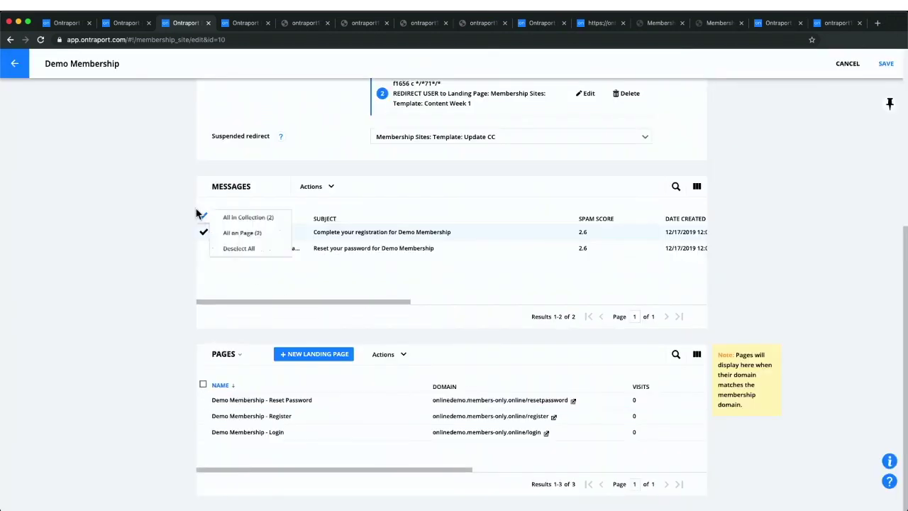
# Step: Select only the Forgot Password message, open it for editing to review its sender settings, and close it without saving
pyautogui.click(203, 249)
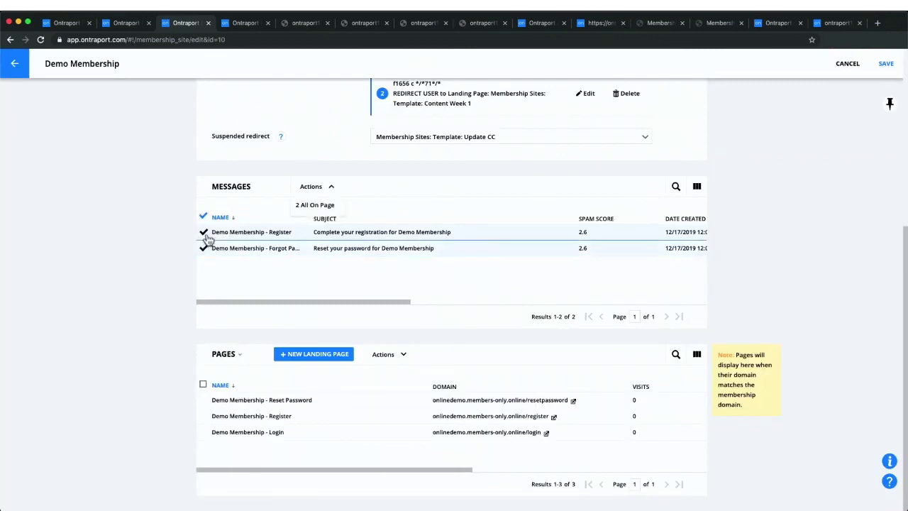
pyautogui.click(204, 232)
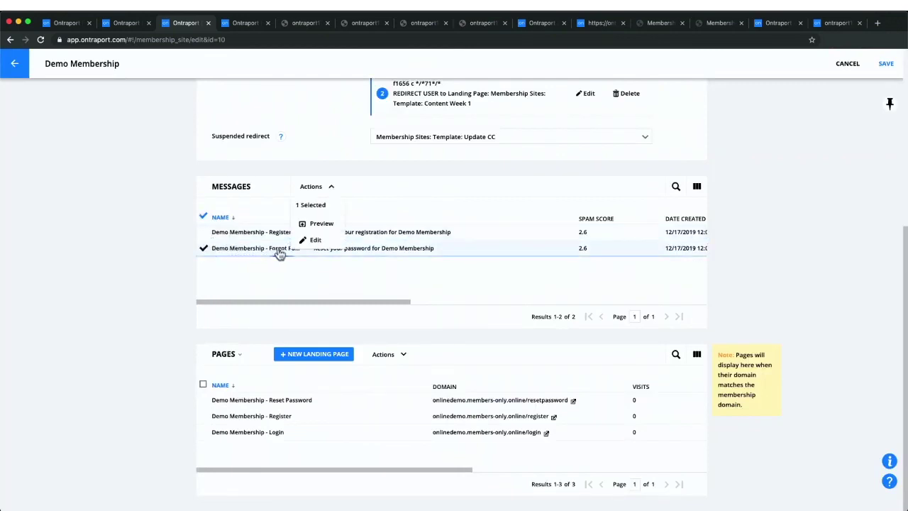
pyautogui.click(321, 242)
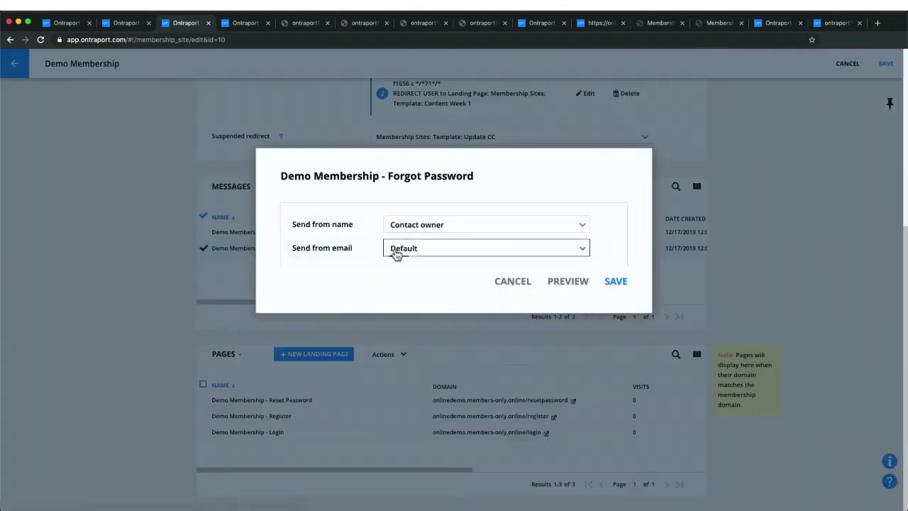
pyautogui.scroll(3, 596, 263)
pyautogui.scroll(-3, 601, 264)
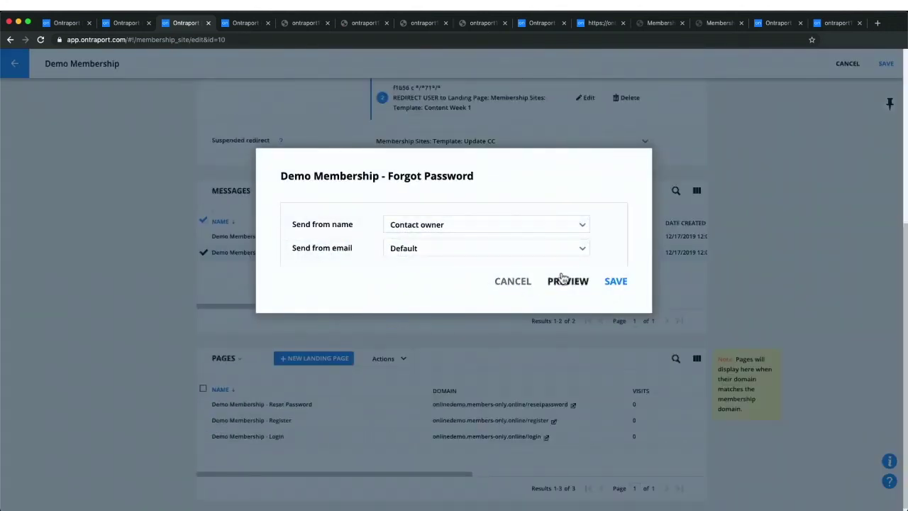
pyautogui.moveTo(330, 252); pyautogui.dragTo(344, 229)
pyautogui.click(345, 270)
pyautogui.click(520, 284)
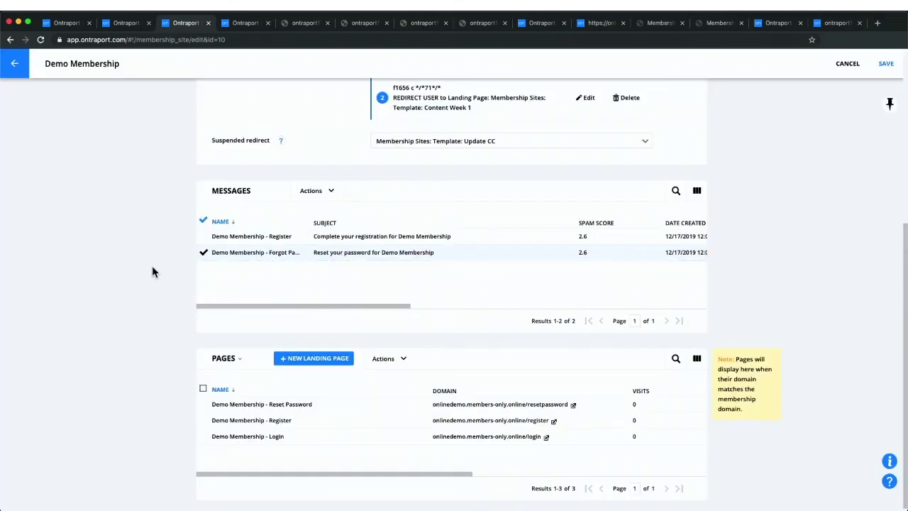